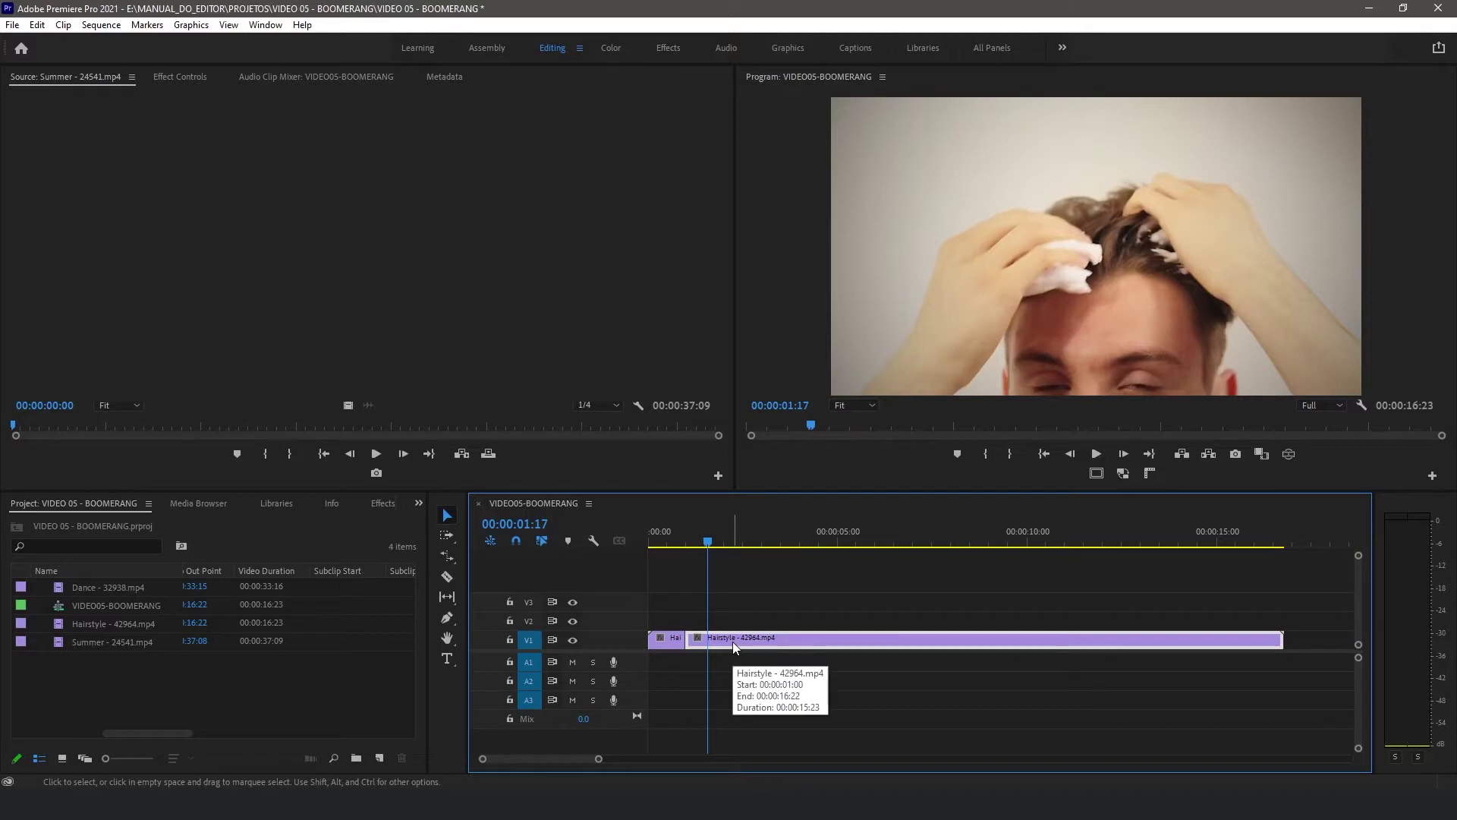
Step: Delete the part of the Hairstyle clip after 00:00:01:00, keeping only its first second on V1
key(Delete)
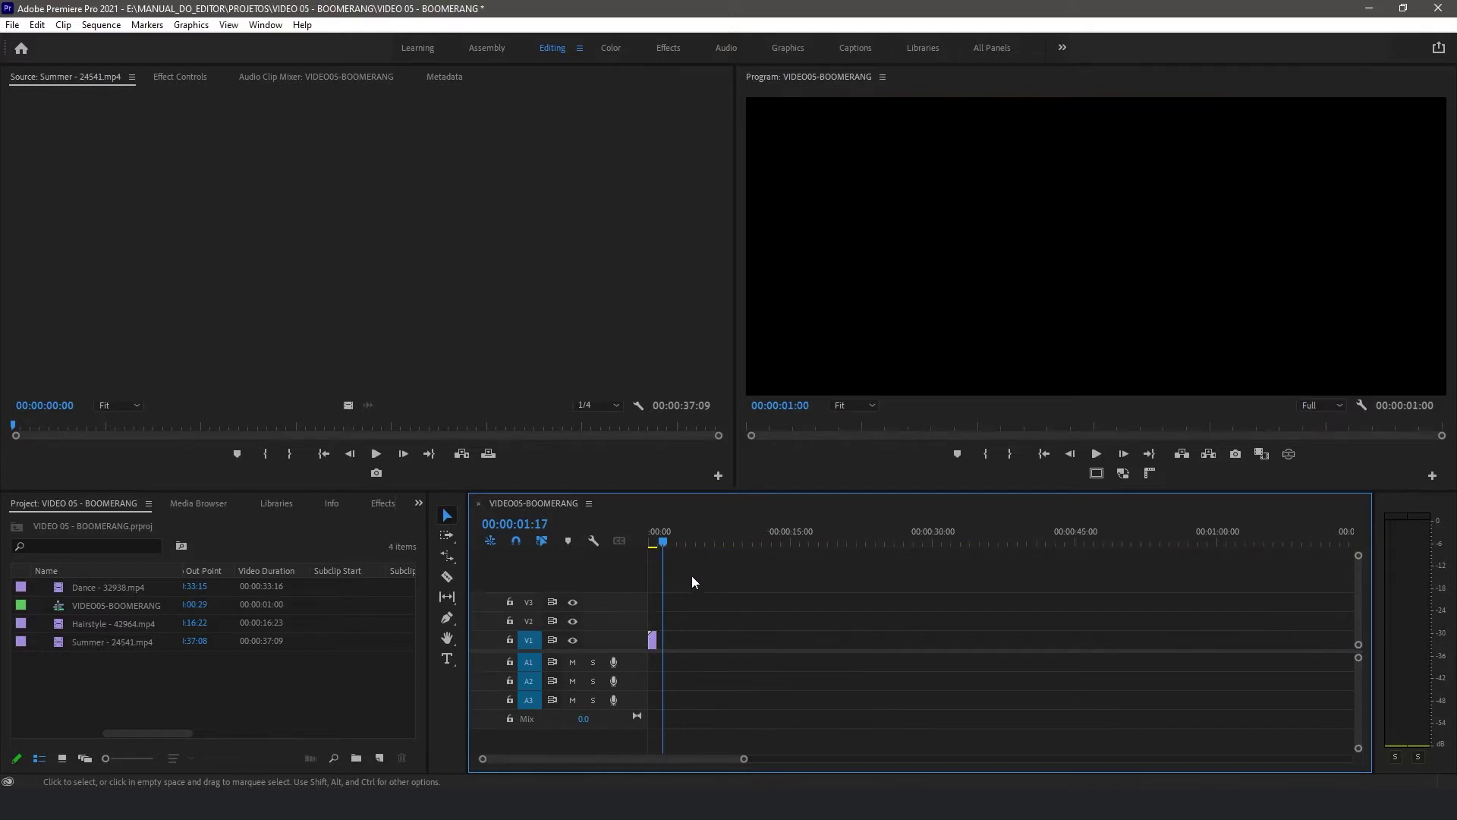
drag(662, 541, 740, 545)
scroll(653, 540, up, 5)
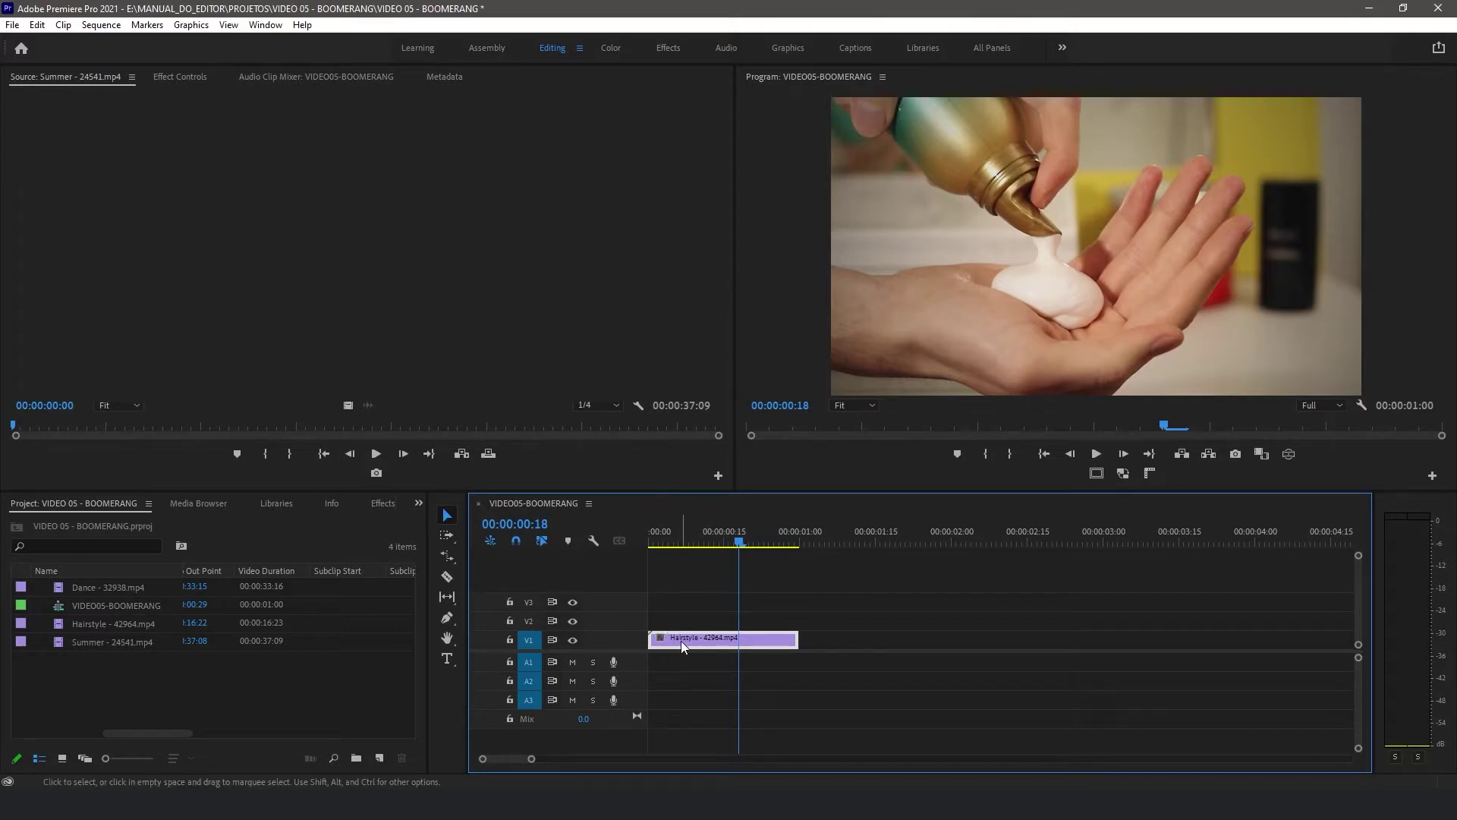
Step: Duplicate the one-second Hairstyle clip directly after the original on V1 and scrub through the copy
drag(681, 640, 835, 637)
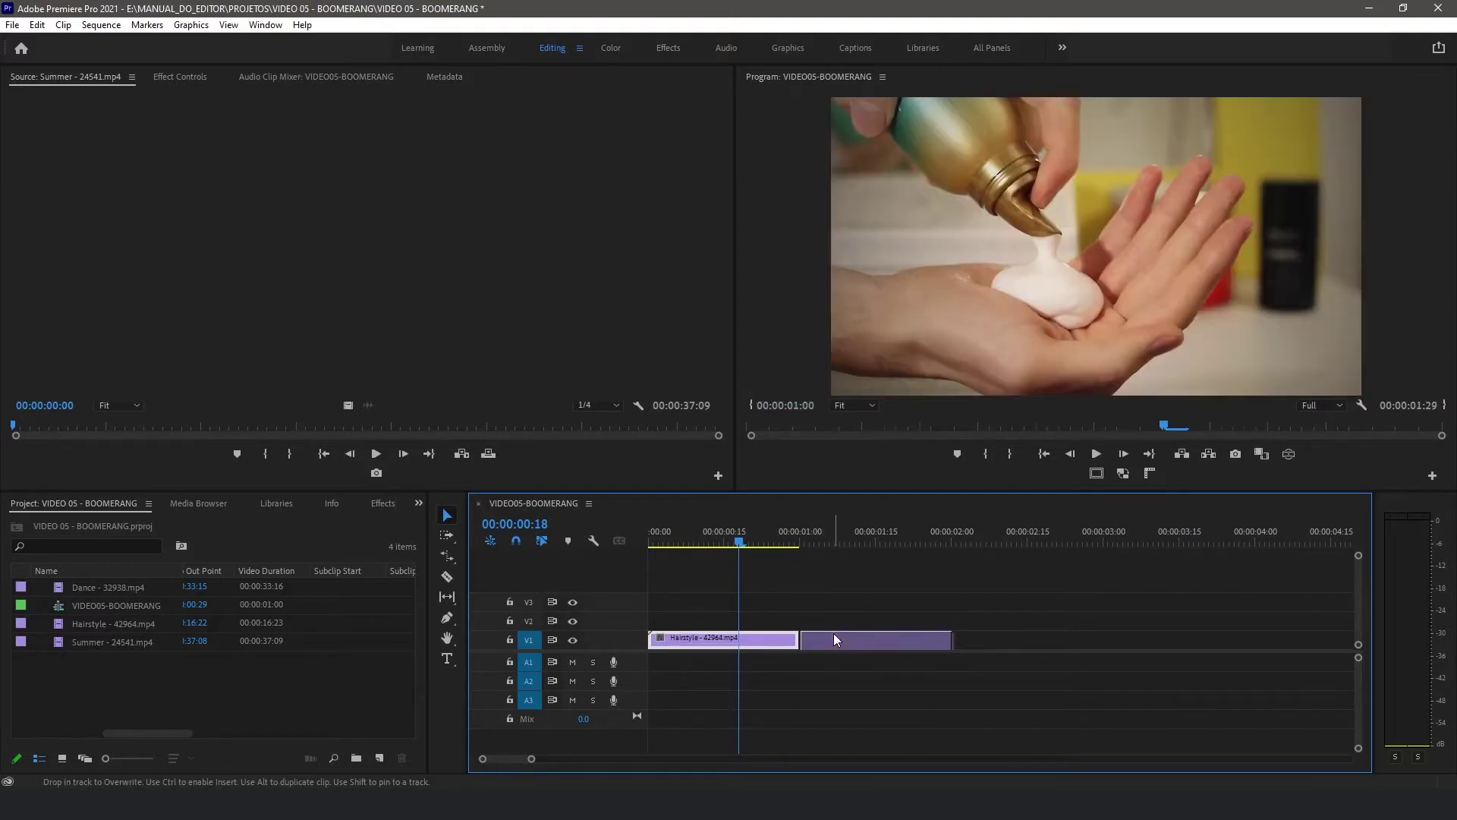
click(749, 542)
drag(749, 542, 850, 571)
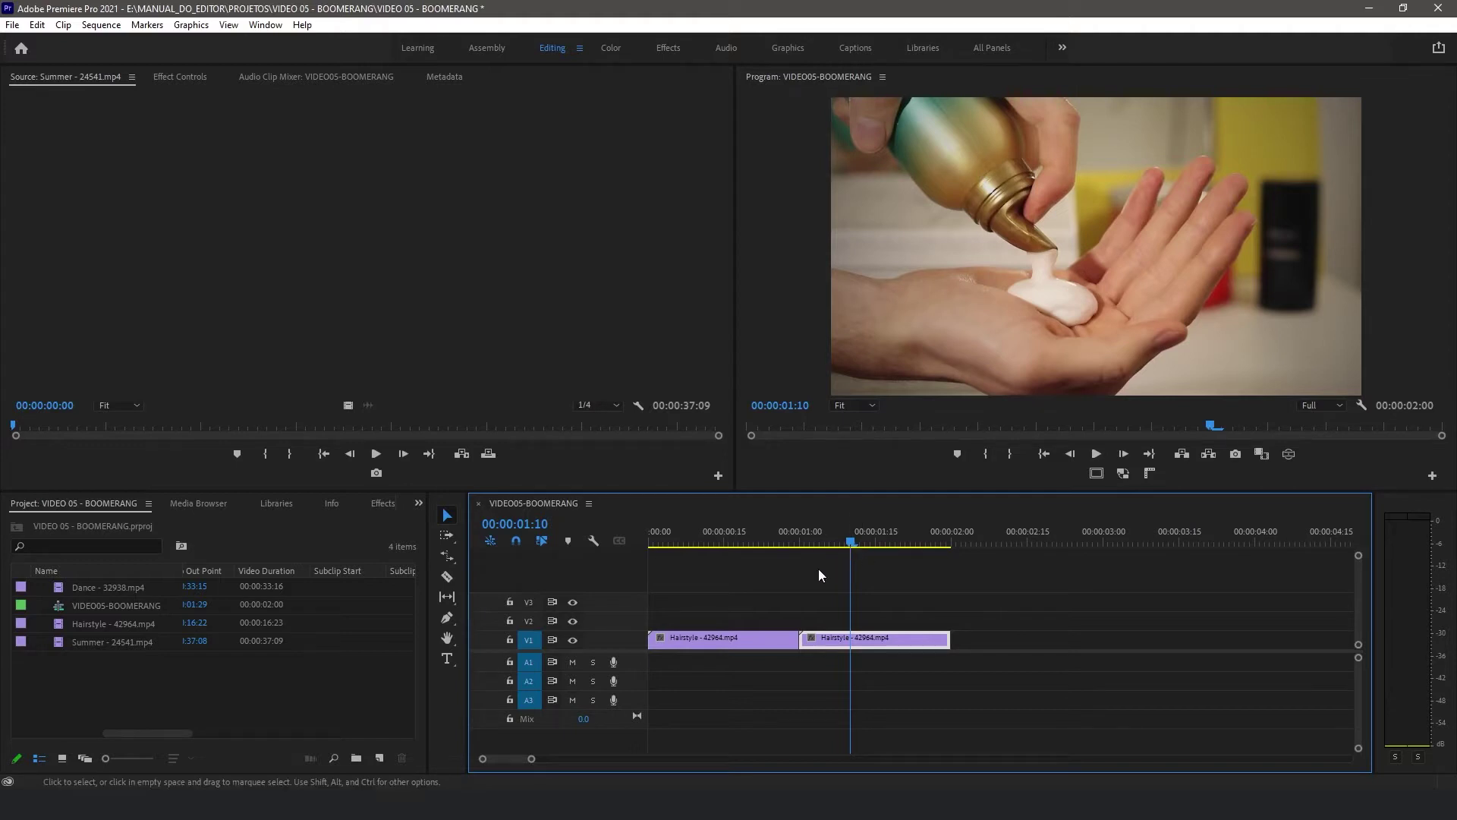
Step: Reverse the speed of the second Hairstyle clip
right_click(833, 644)
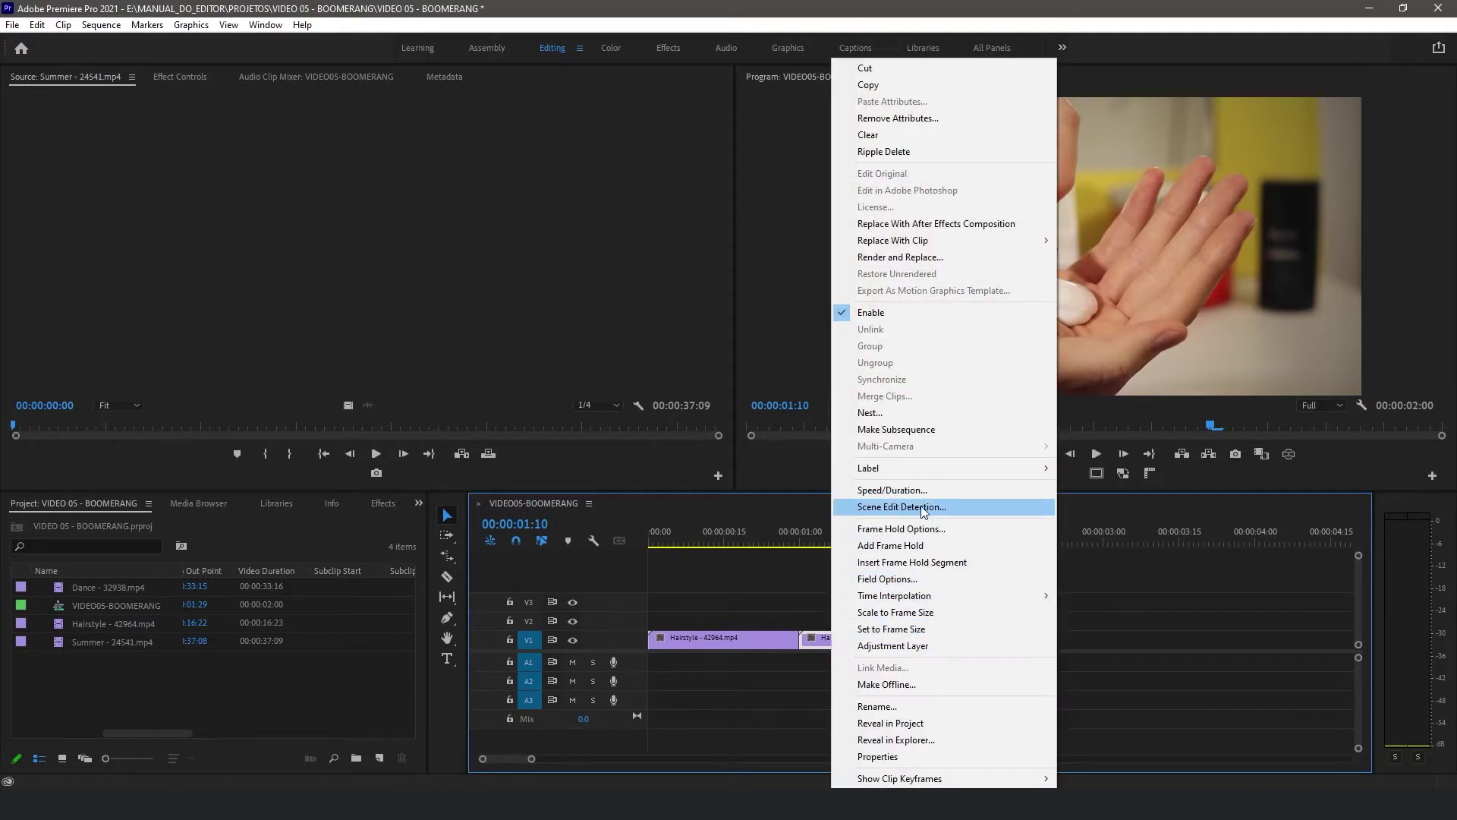
click(902, 490)
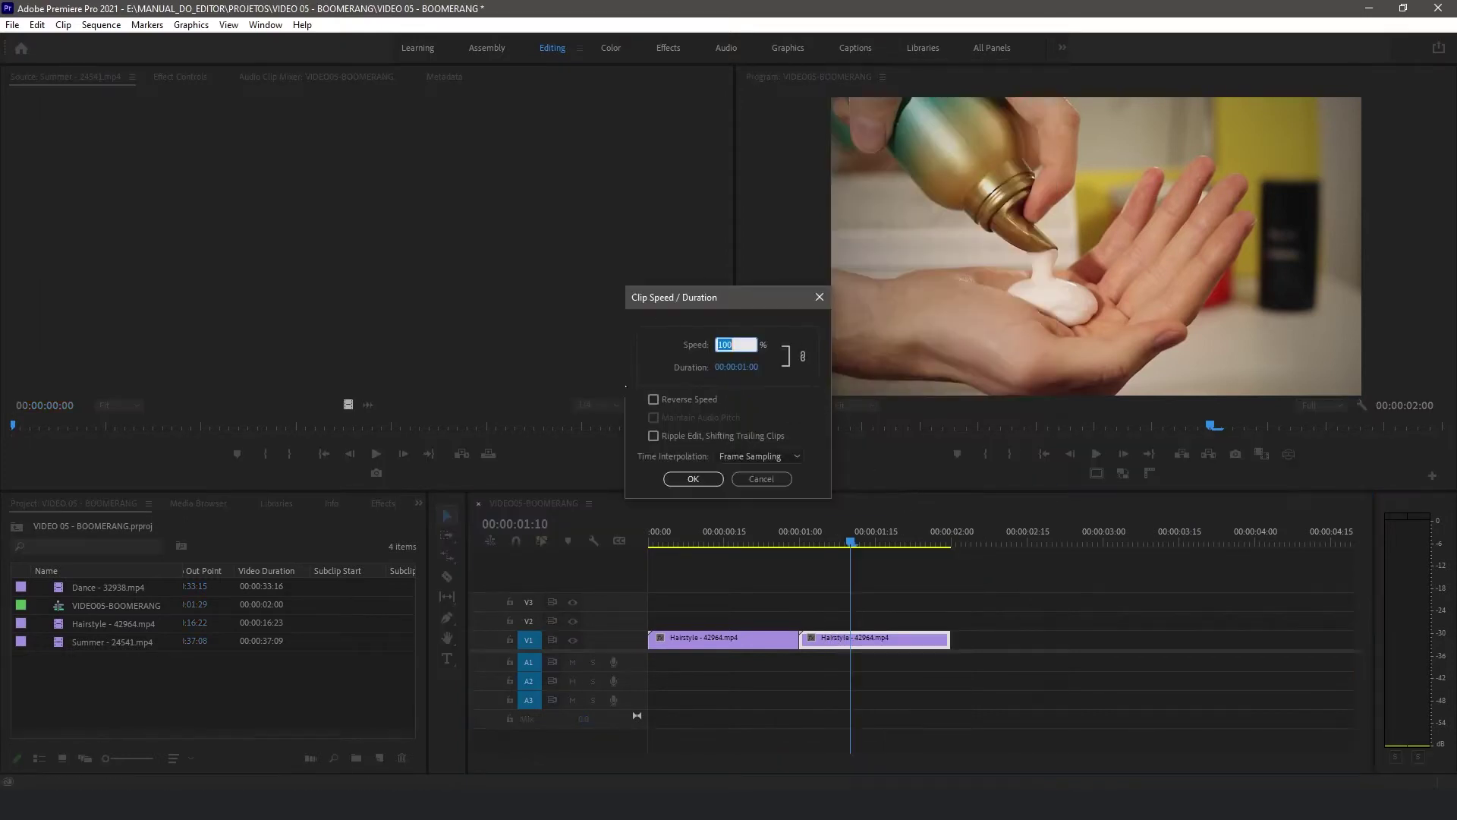
click(655, 399)
click(693, 479)
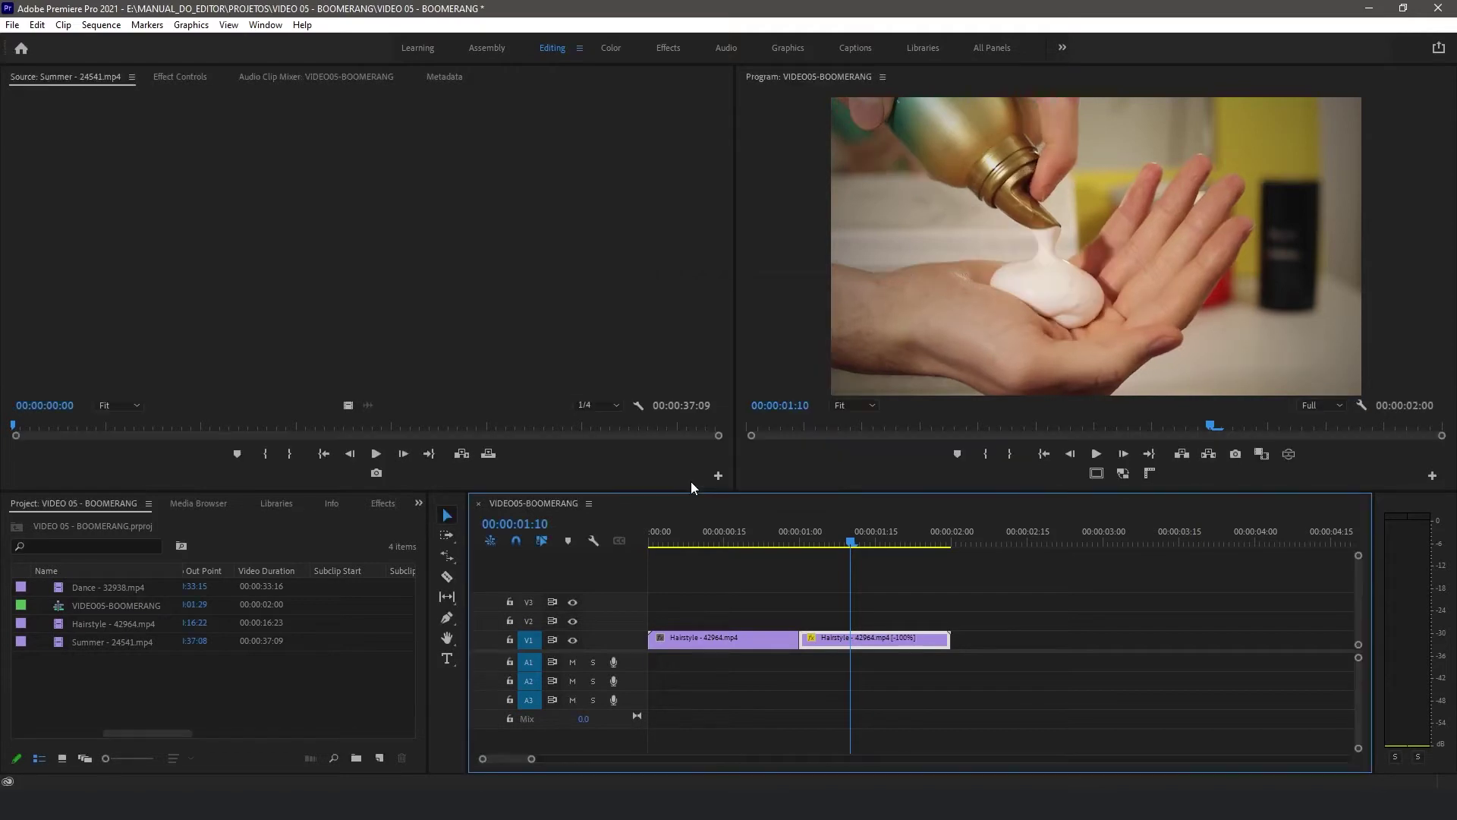
Step: Play the forward and reversed Hairstyle clips from the start to check the boomerang effect
drag(724, 539, 617, 553)
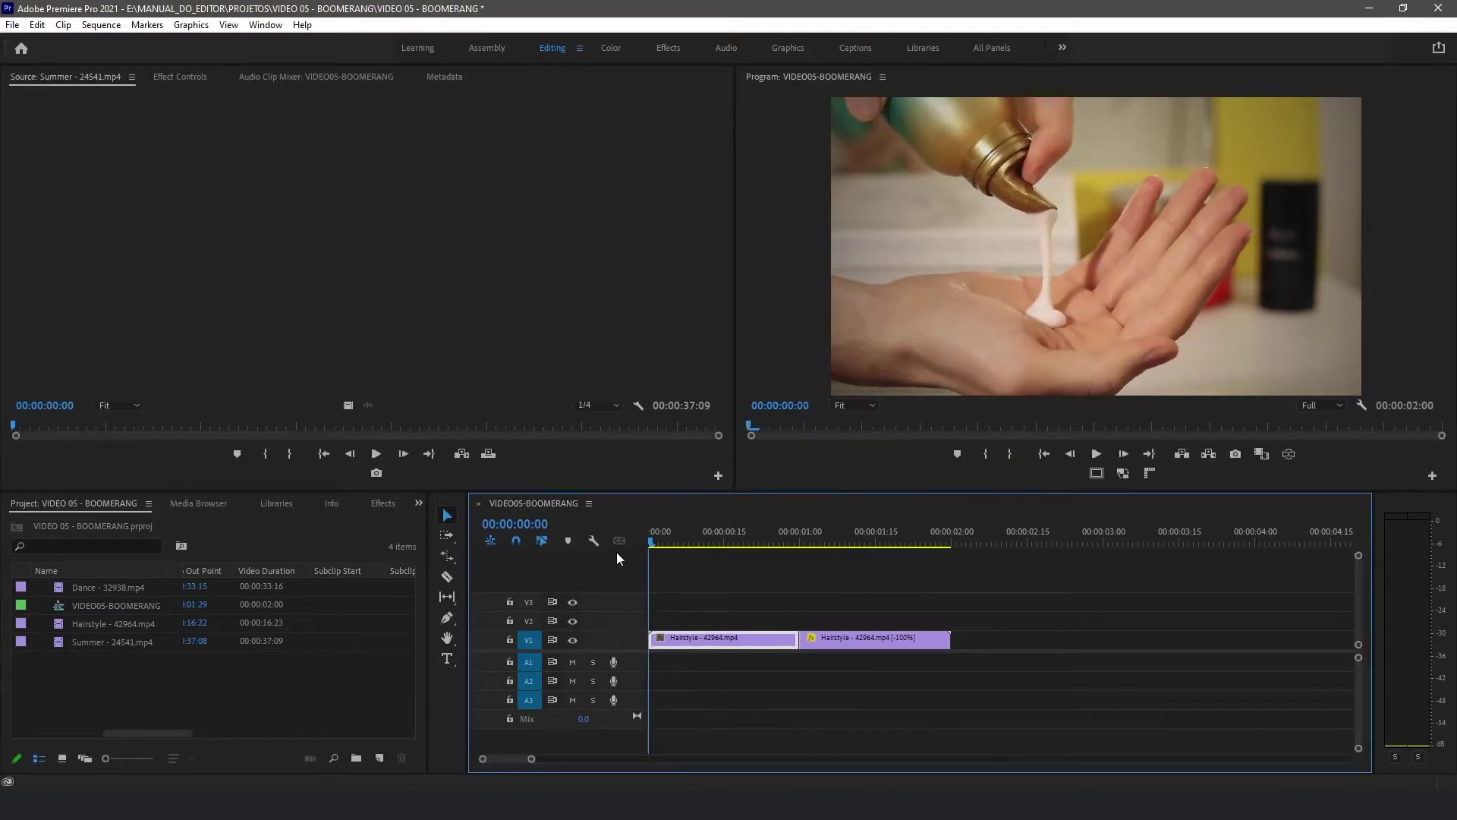
key(space)
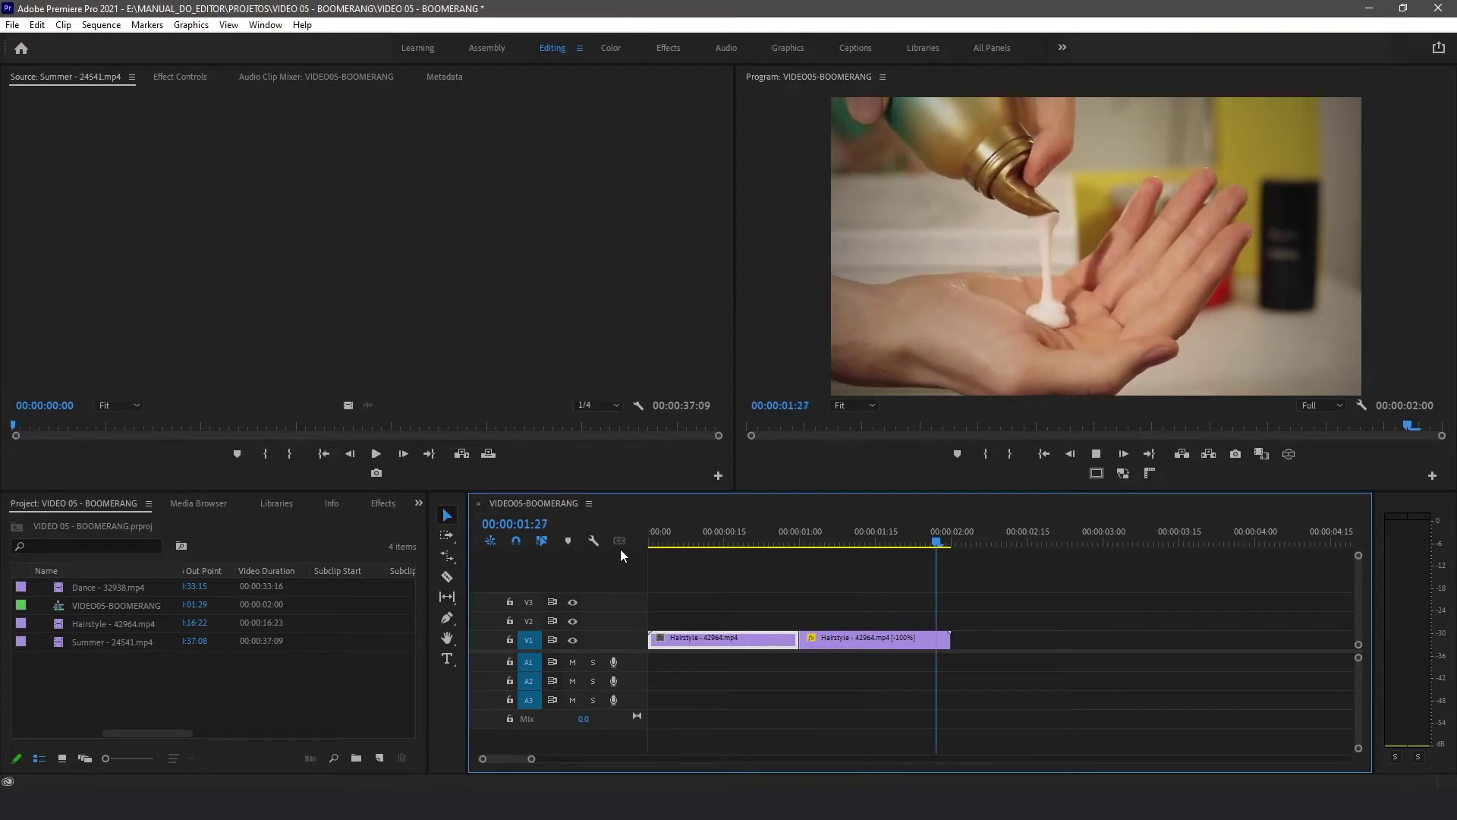
key(space)
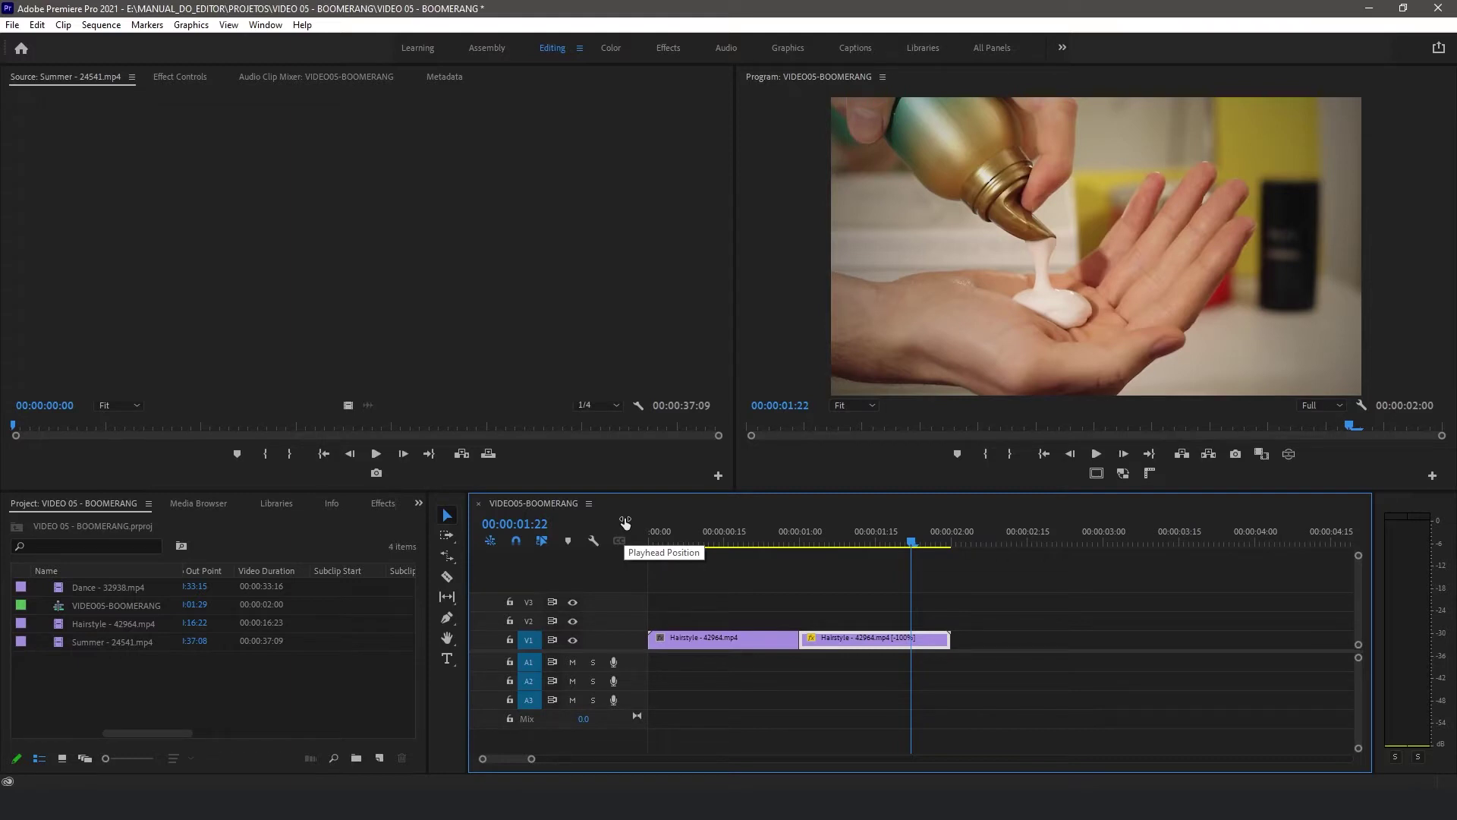
Step: Duplicate the forward and reversed clip pair end to end on V1 until there are sixteen clips
key(minus)
key(minus)
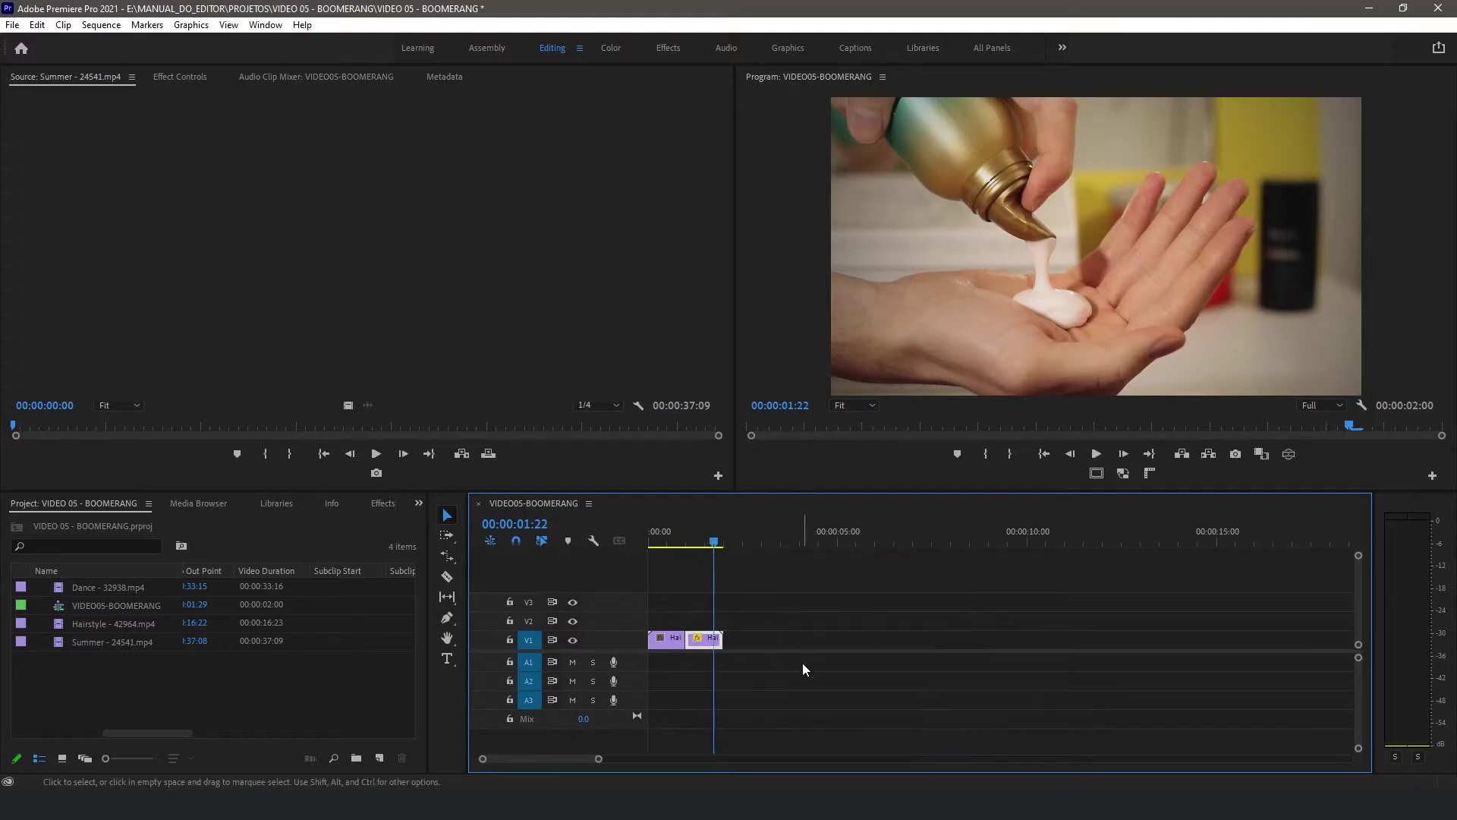
drag(803, 663, 672, 590)
mouse_move(671, 640)
mouse_down()
mouse_move(752, 649)
mouse_move(668, 621)
mouse_move(678, 644)
mouse_move(825, 649)
mouse_up()
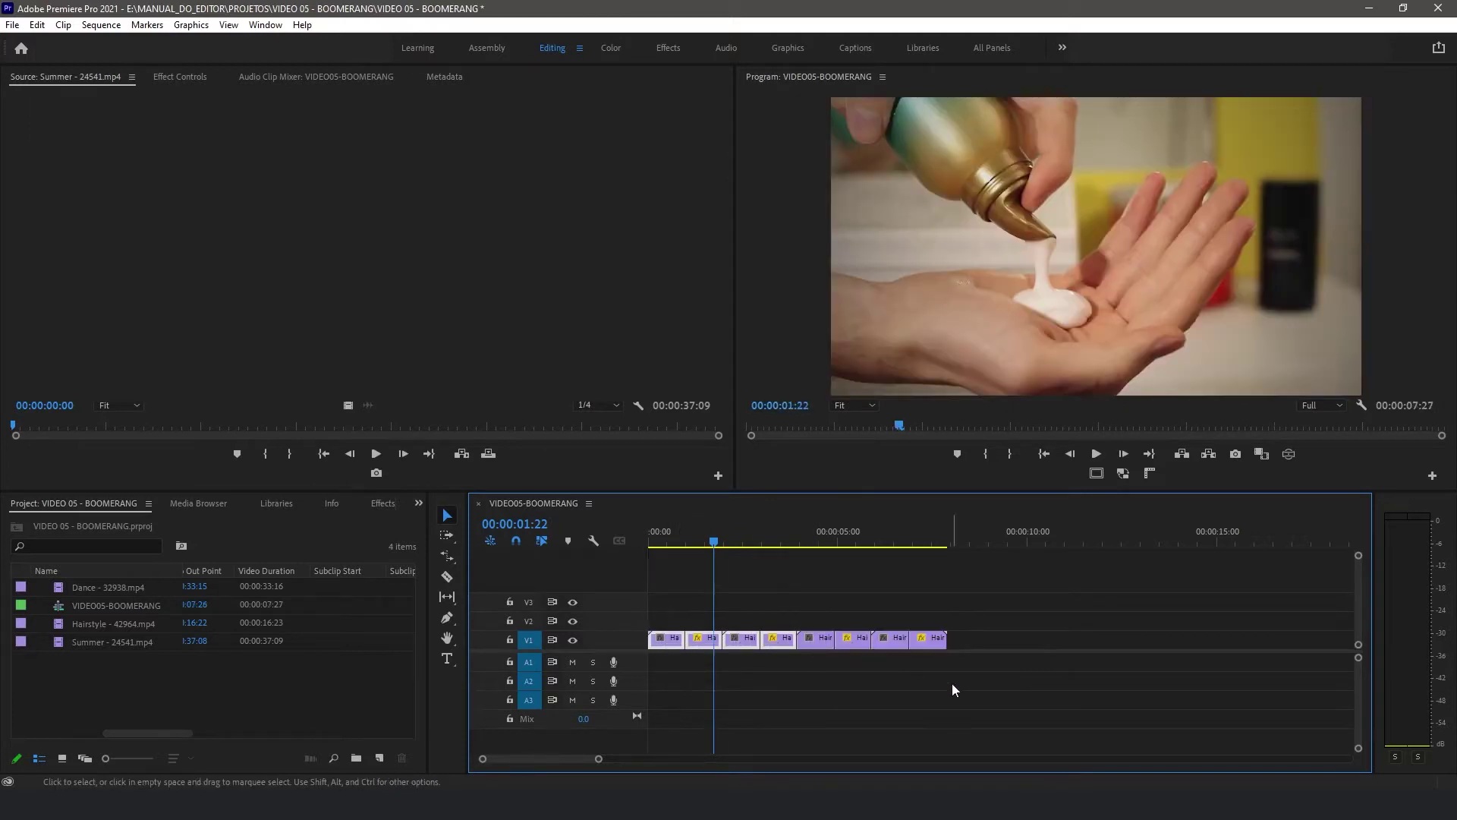
drag(954, 684, 685, 600)
drag(678, 649, 974, 647)
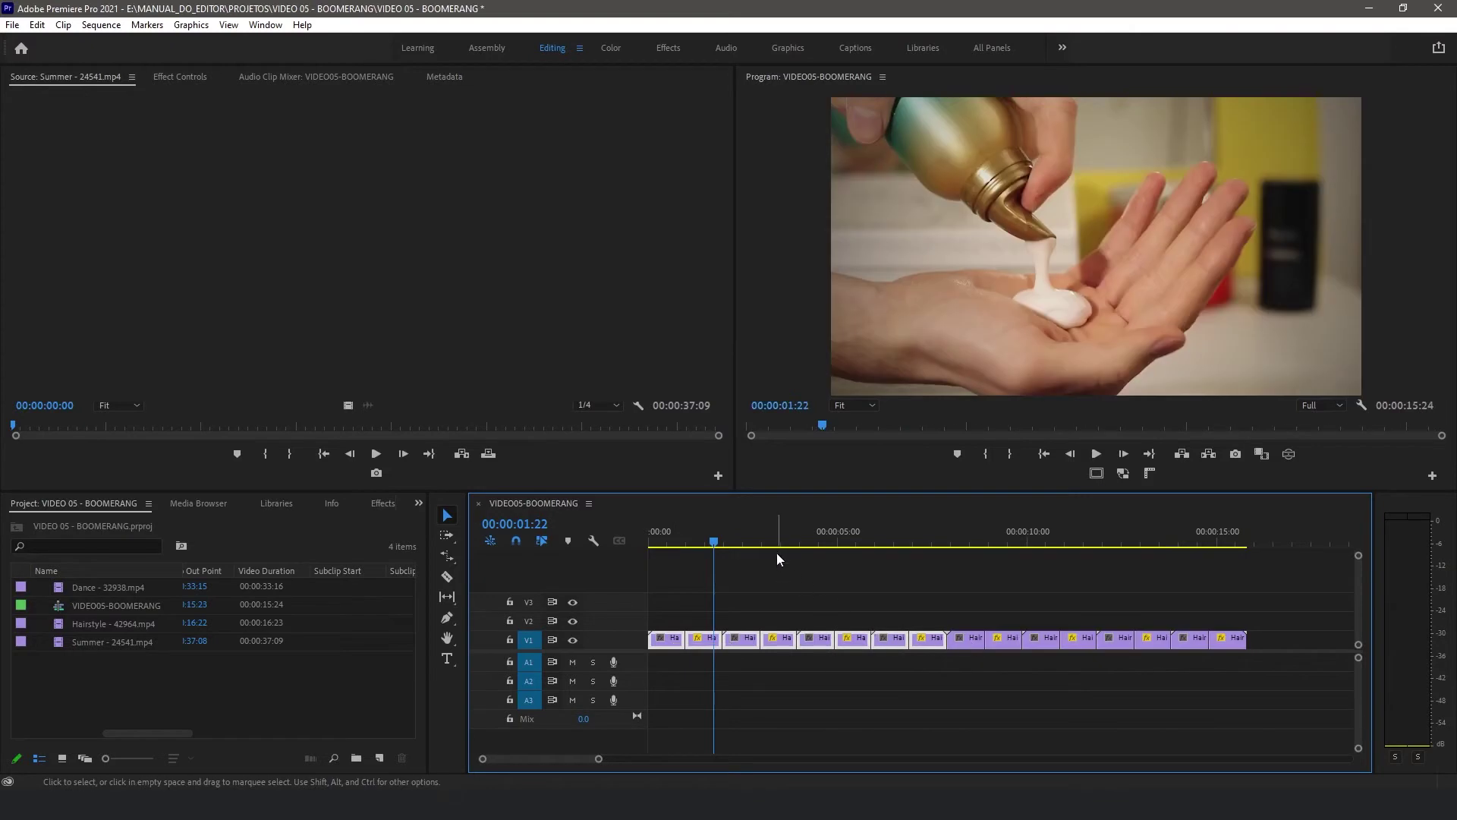
Step: Play the repeated boomerang clips from the beginning of the sequence
key(minus)
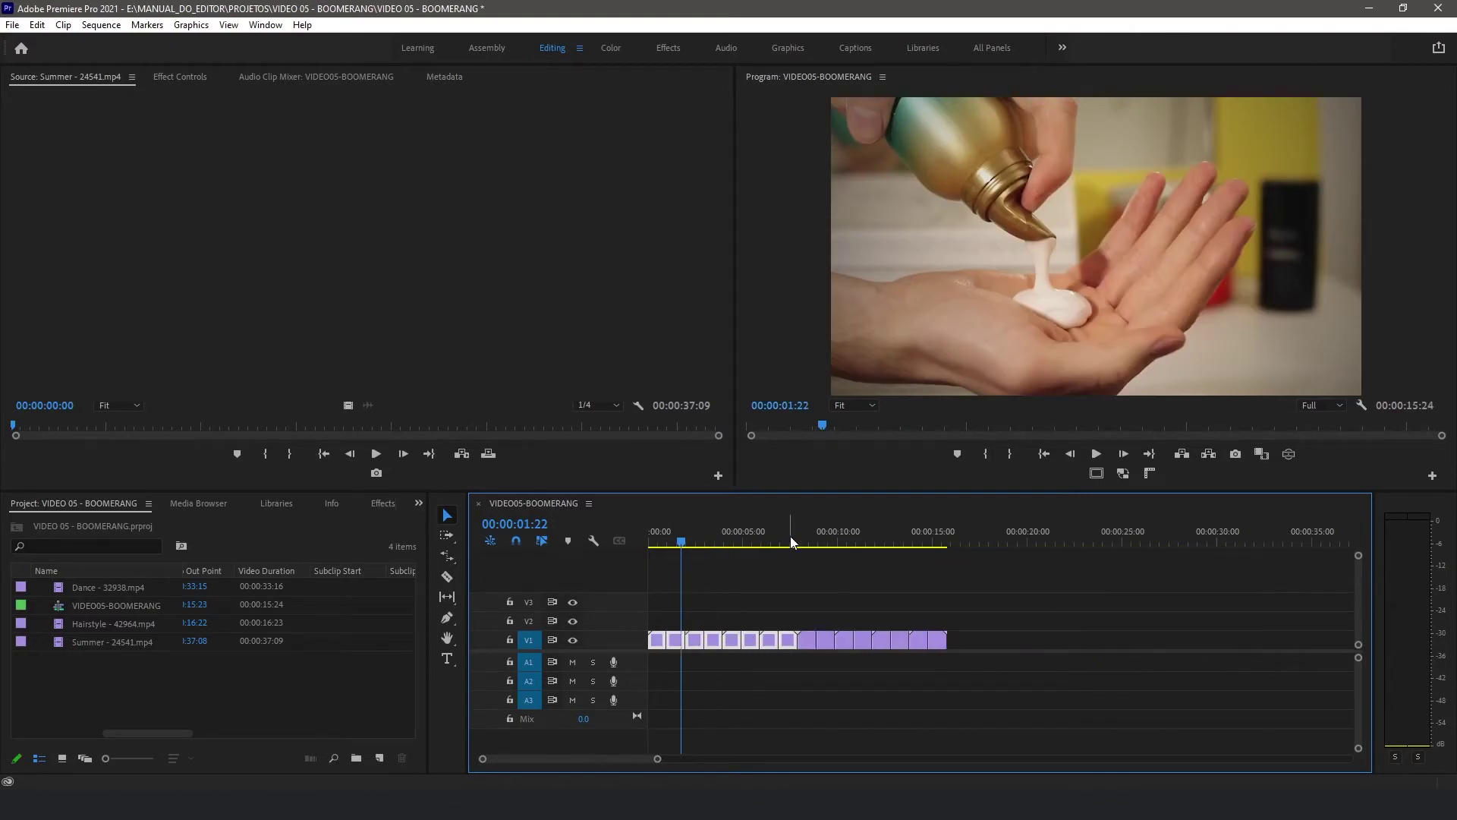
key(Home)
key(space)
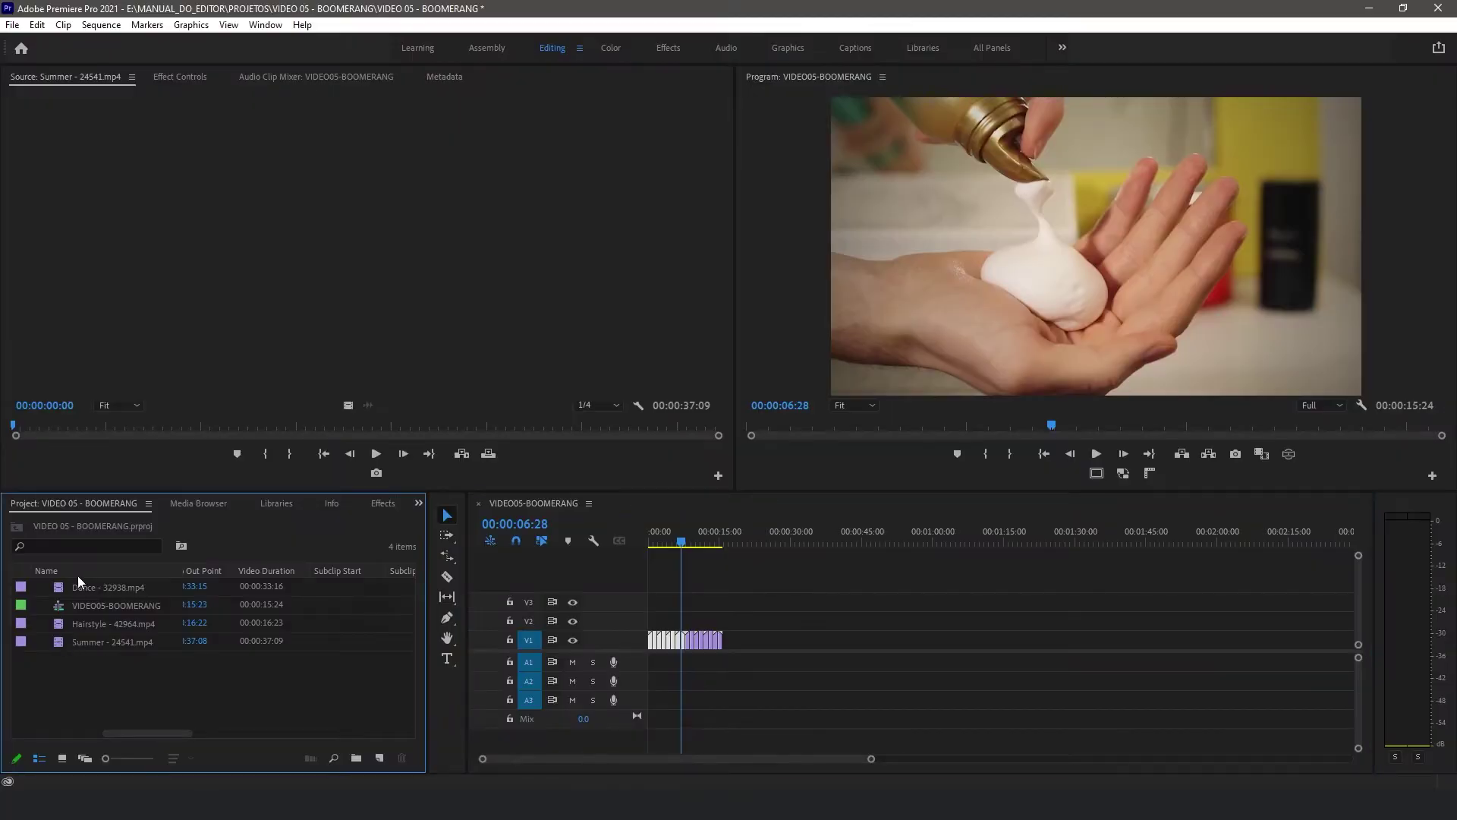
Step: Place Dance - 32938.mp4 on V1 at about 00:00:21:00, leaving a gap after the boomerang clips, and scrub through it
drag(54, 589, 748, 640)
click(760, 542)
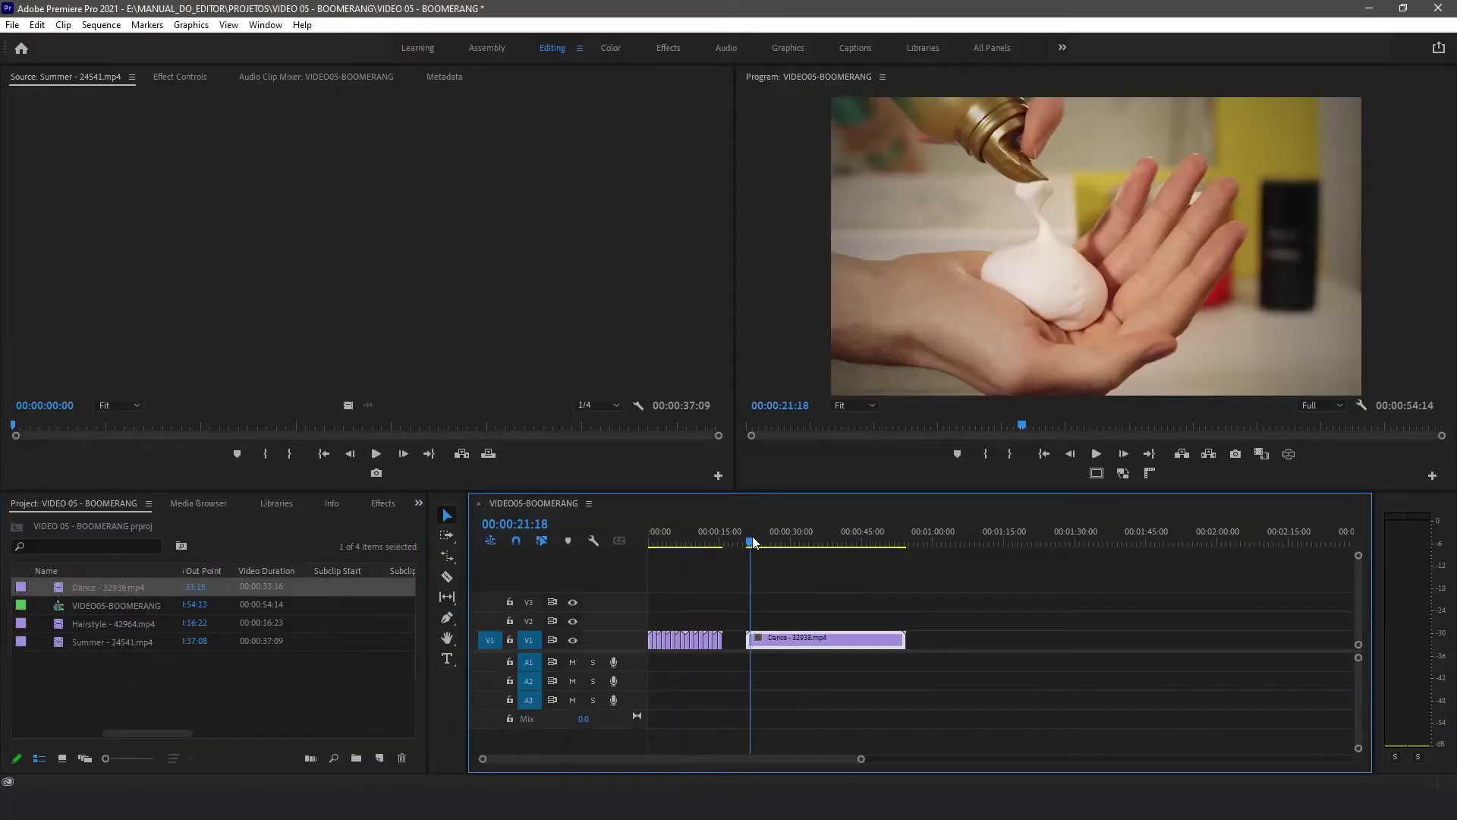
drag(763, 542, 812, 550)
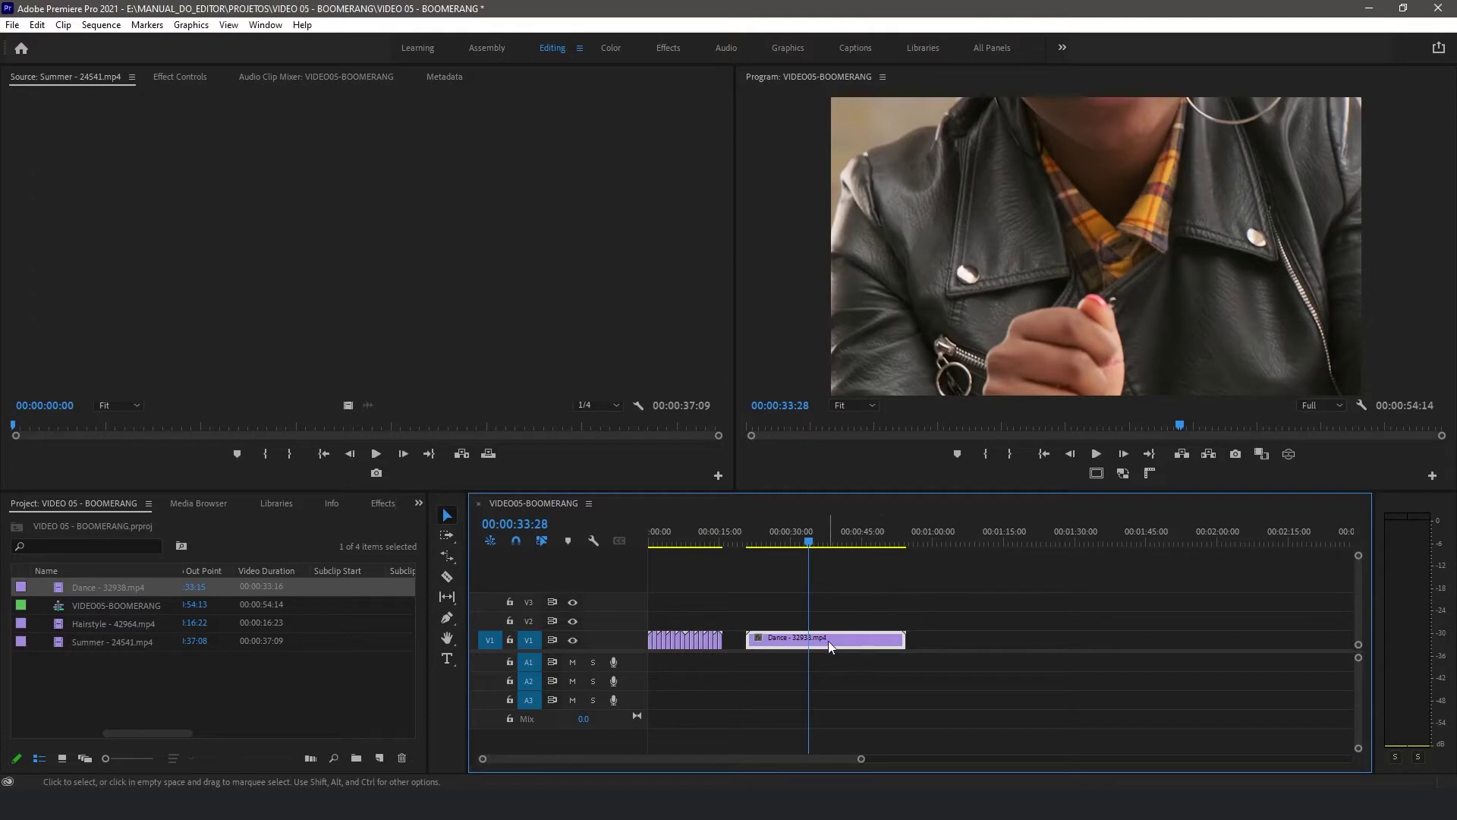
Step: Set the Dance clip's Scale to 56 in its motion settings
click(162, 80)
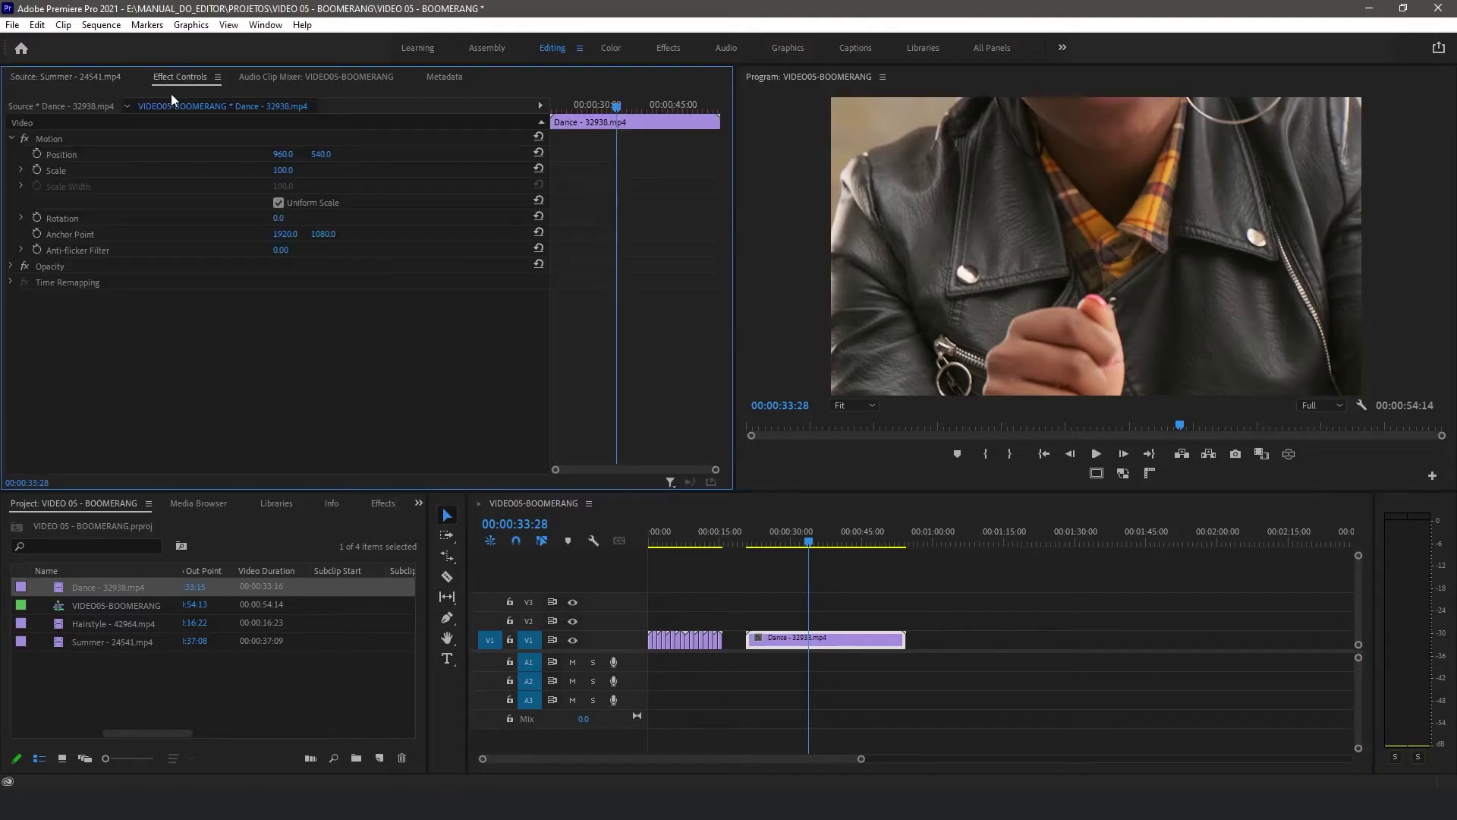
mouse_move(283, 170)
mouse_down()
mouse_move(241, 170)
mouse_move(298, 169)
mouse_up()
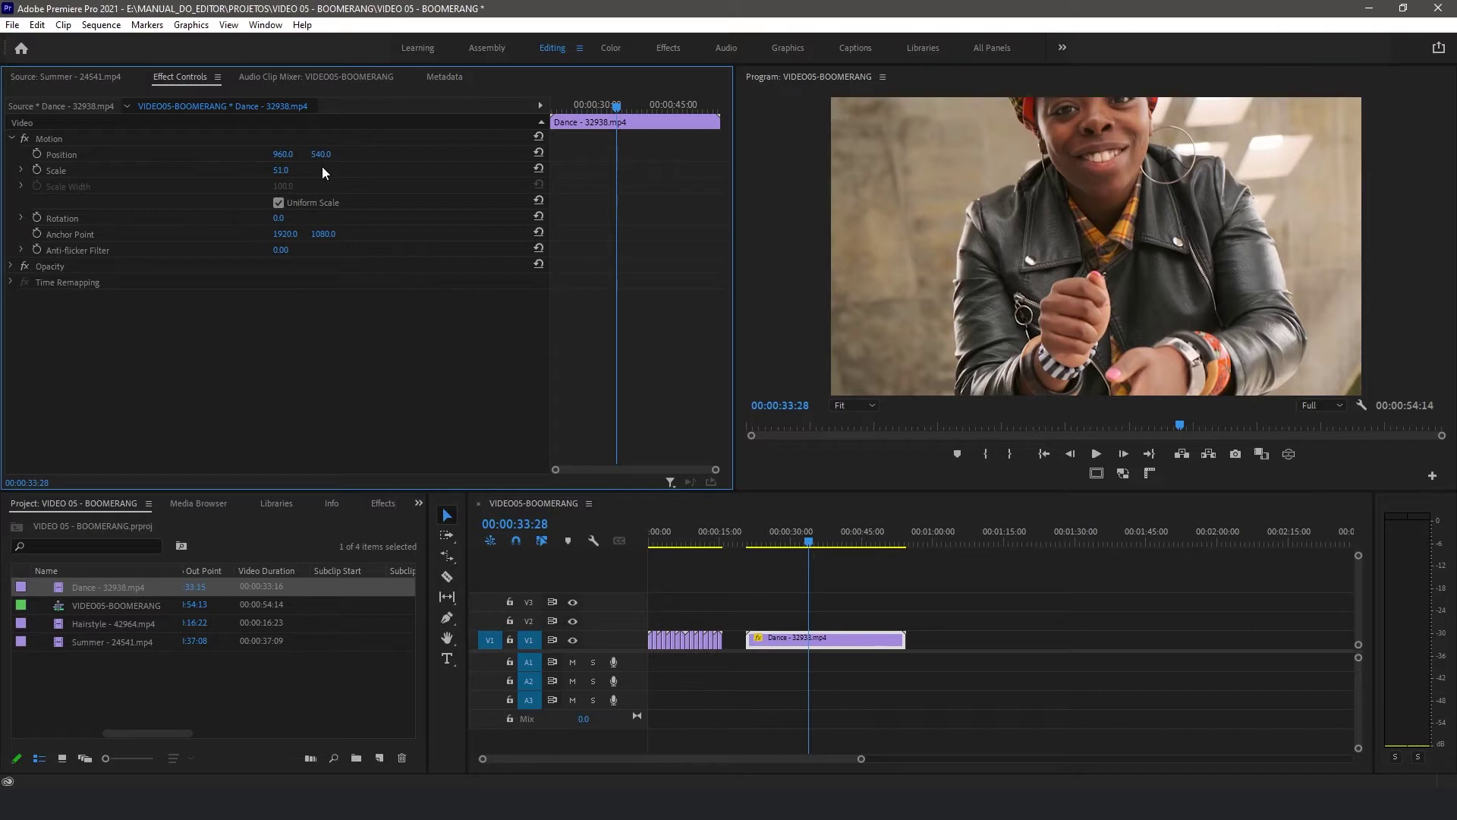
click(280, 171)
text(105)
key(Return)
text(83)
key(Return)
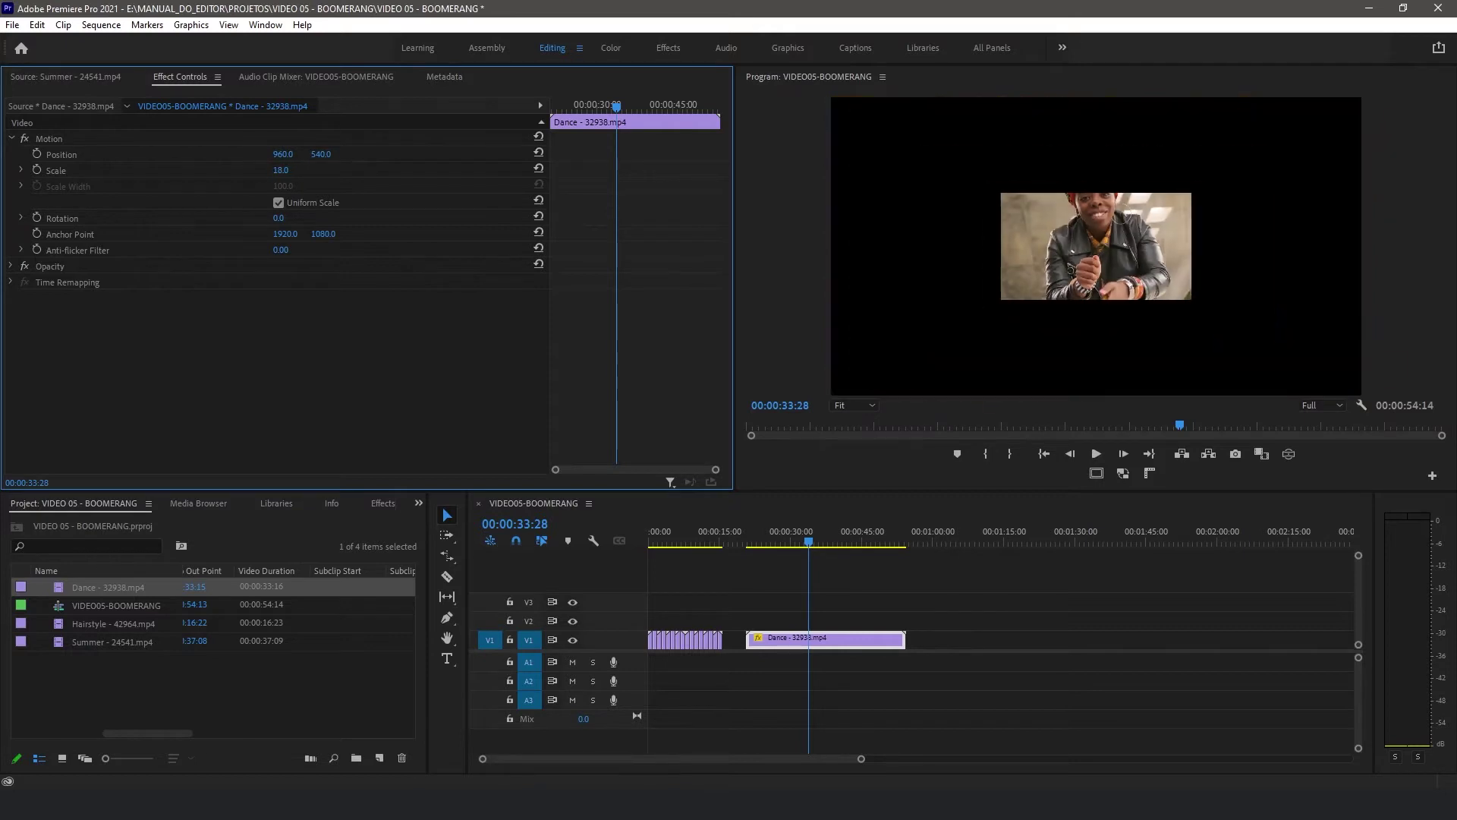
text(64)
key(Return)
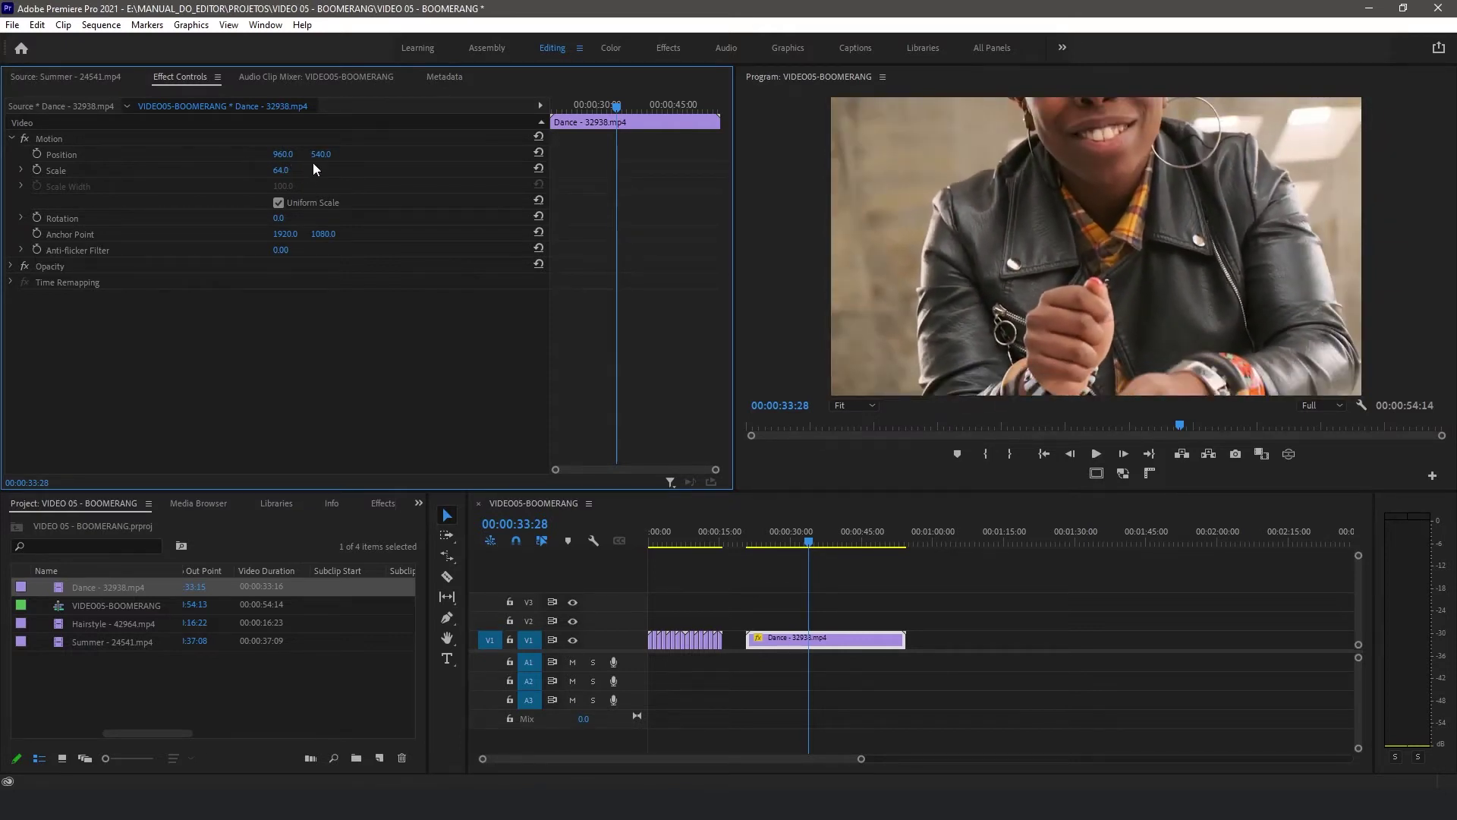
drag(280, 172, 271, 172)
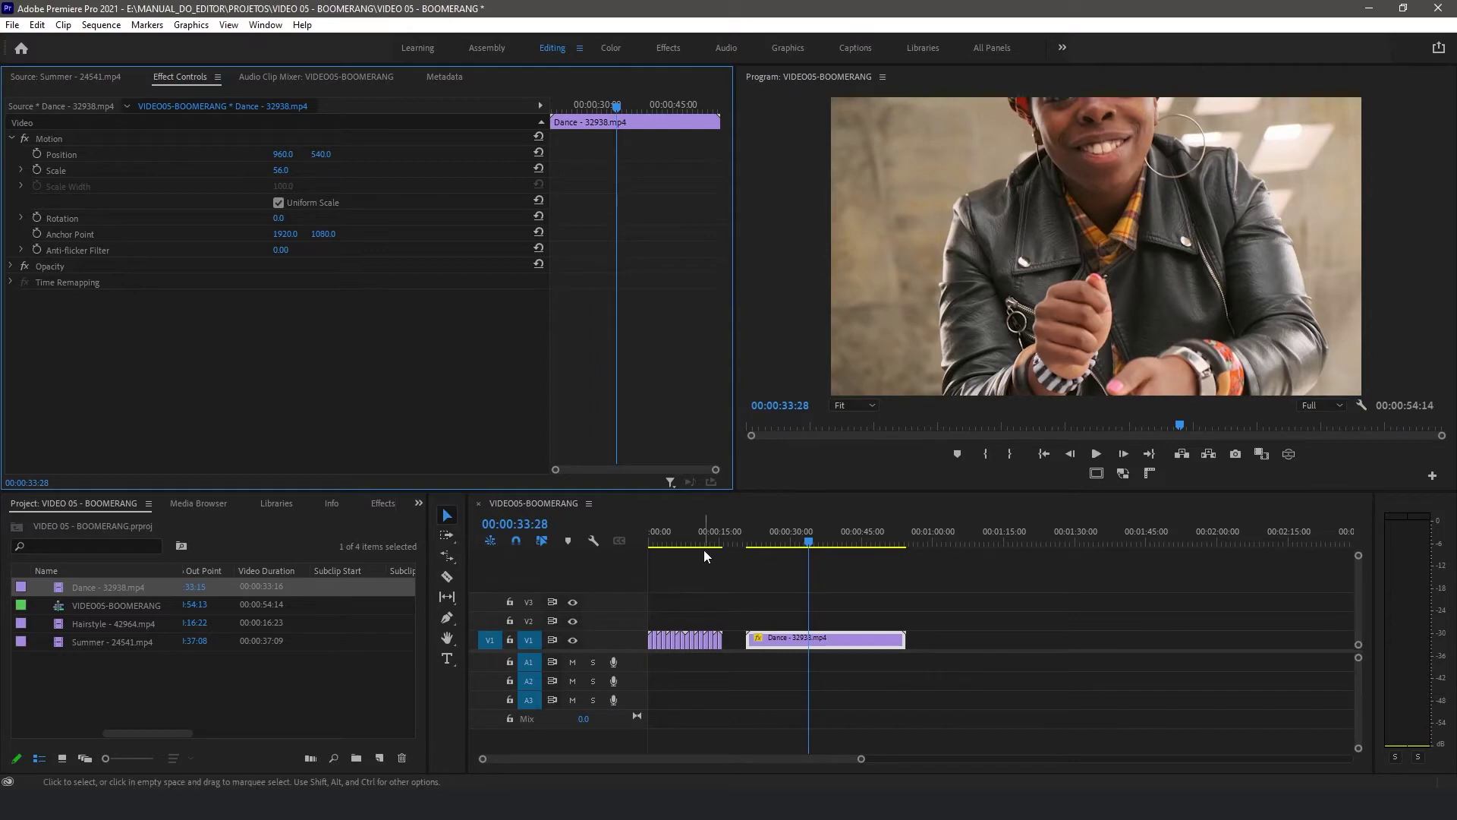
Step: Cut the Dance clip at 00:00:34:03 and again at 00:00:37:04
drag(769, 538, 812, 536)
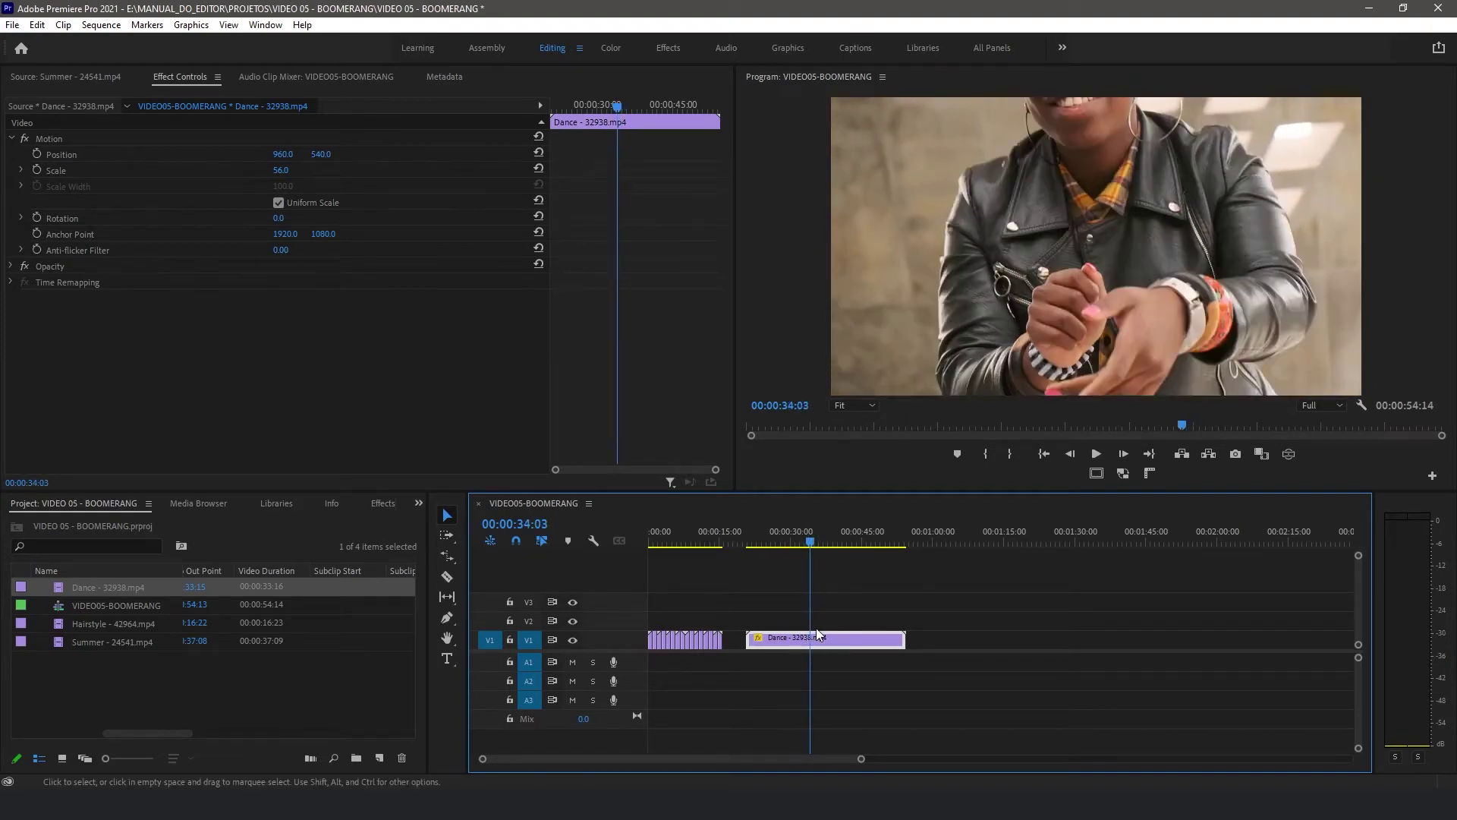
key(ctrl+k)
key(space)
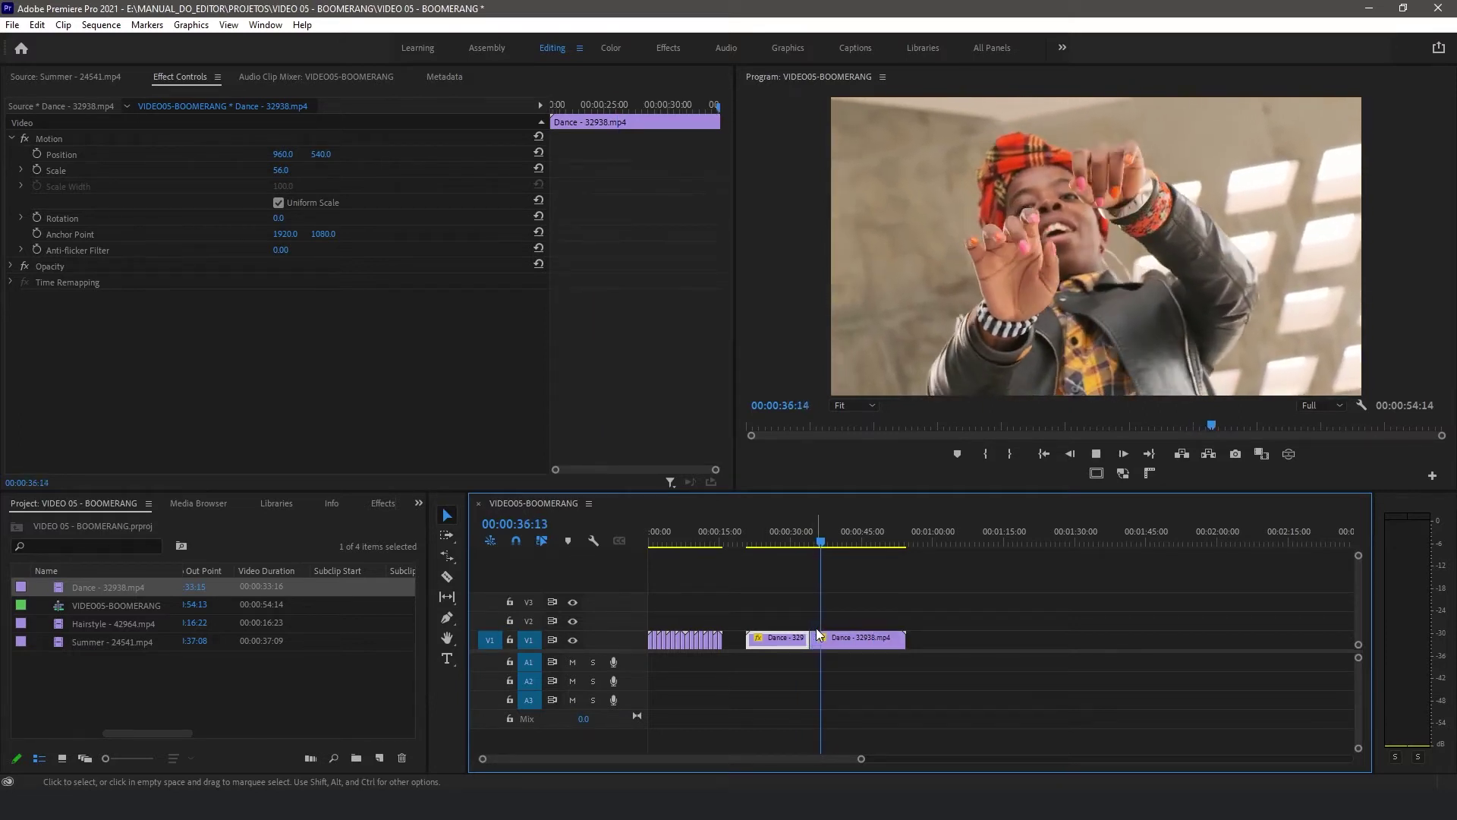
click(818, 632)
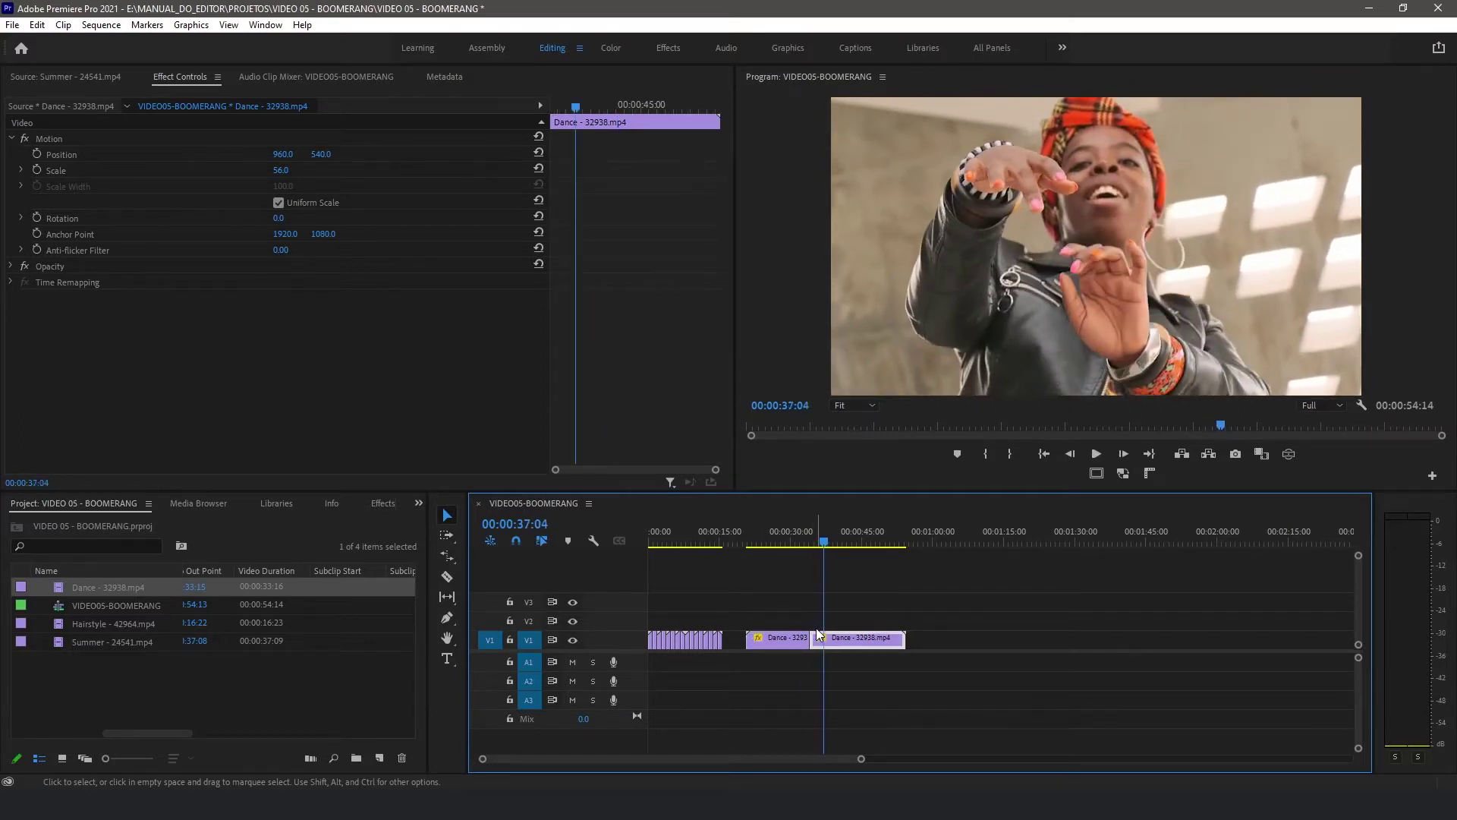
key(ctrl+k)
Step: Delete the first and last Dance segments, move the middle one earlier to about 00:00:24:24, and play it
click(854, 639)
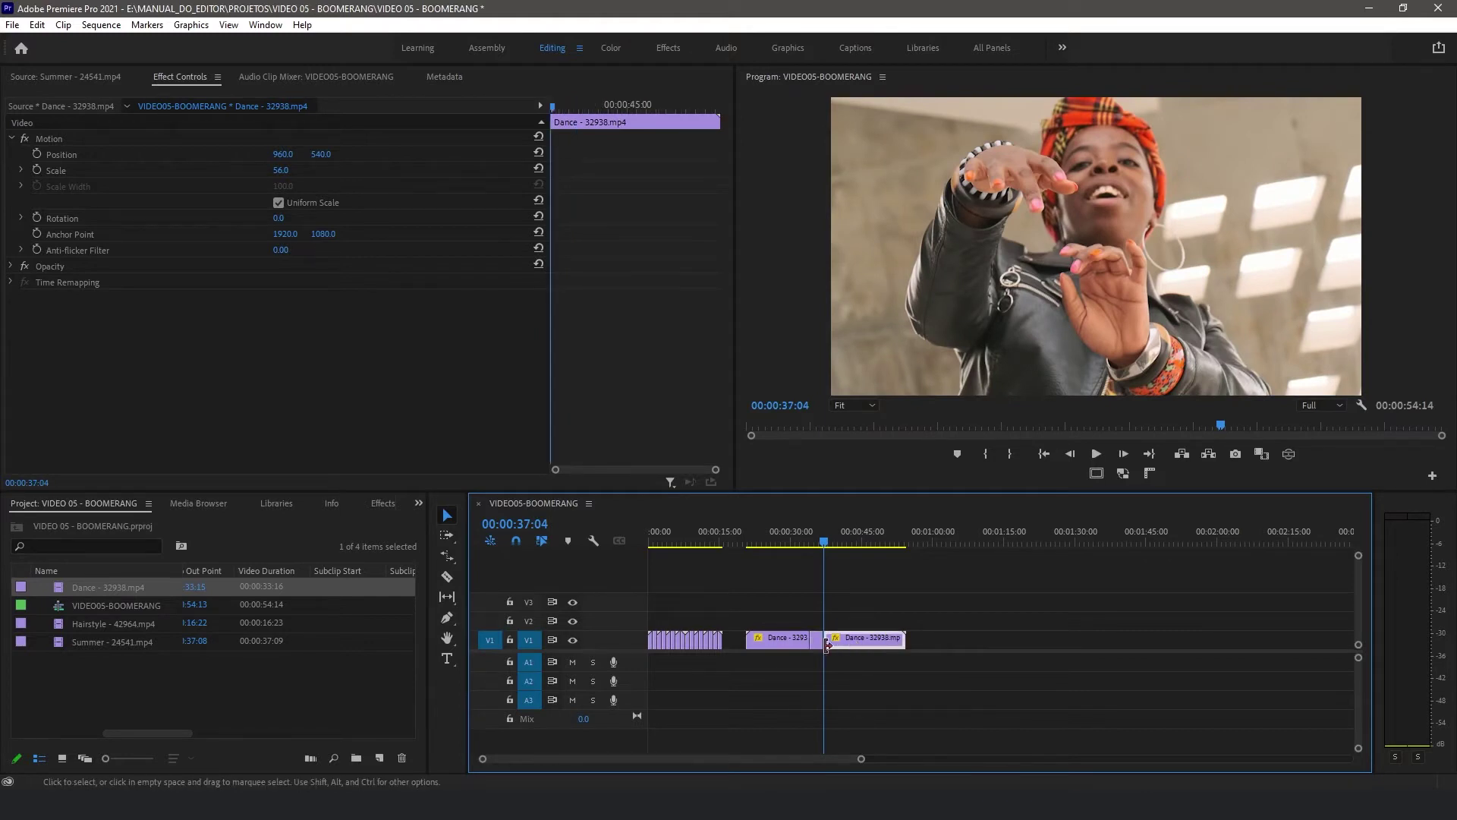
key(Delete)
click(768, 644)
key(Delete)
drag(818, 645, 774, 645)
click(766, 531)
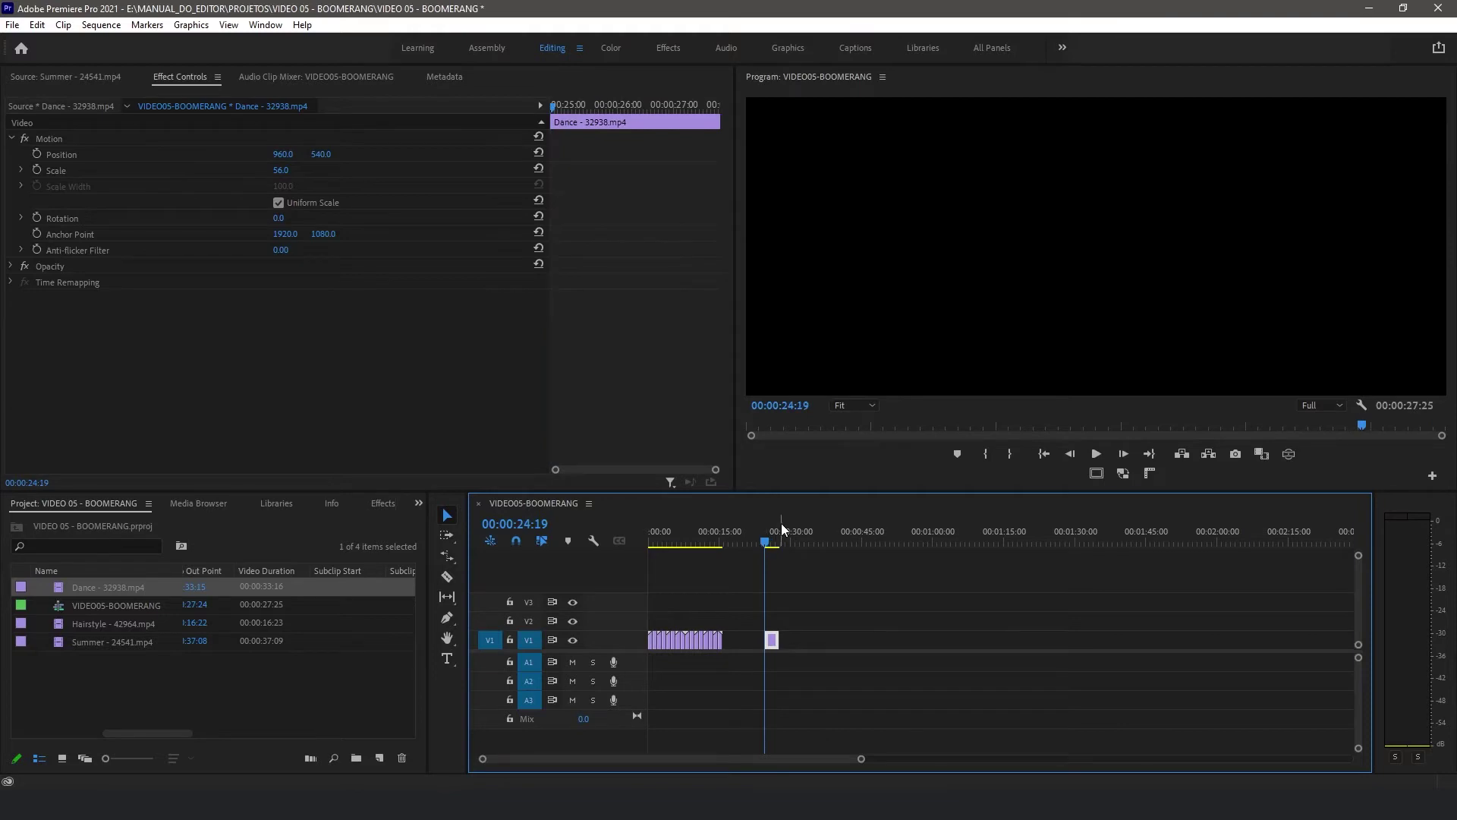
key(space)
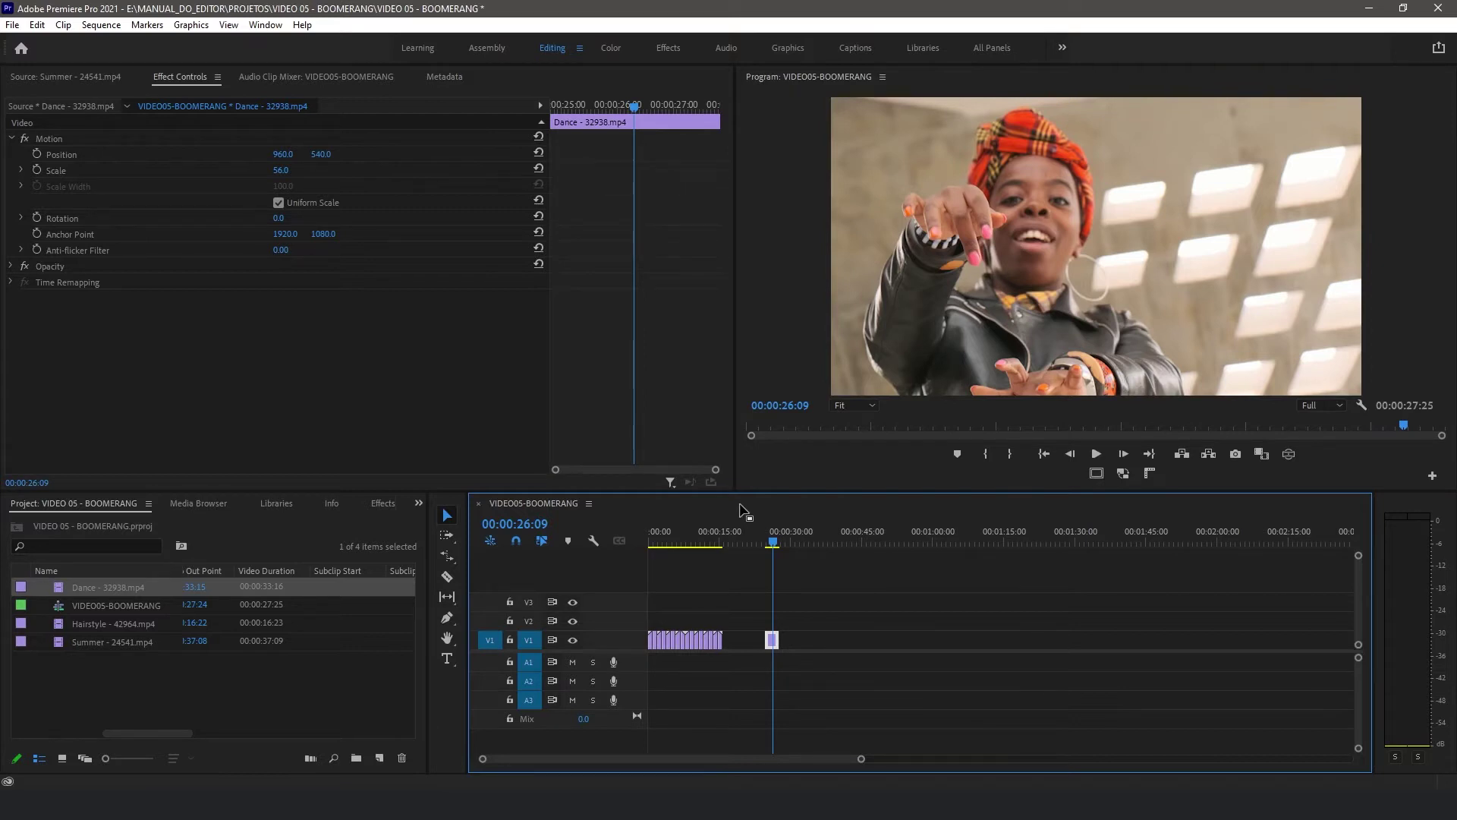
Step: Try shortening the Dance clip to end at 00:00:26:09 with the Rate Stretch tool, and play it
key(equal)
key(equal)
key(equal)
key(equal)
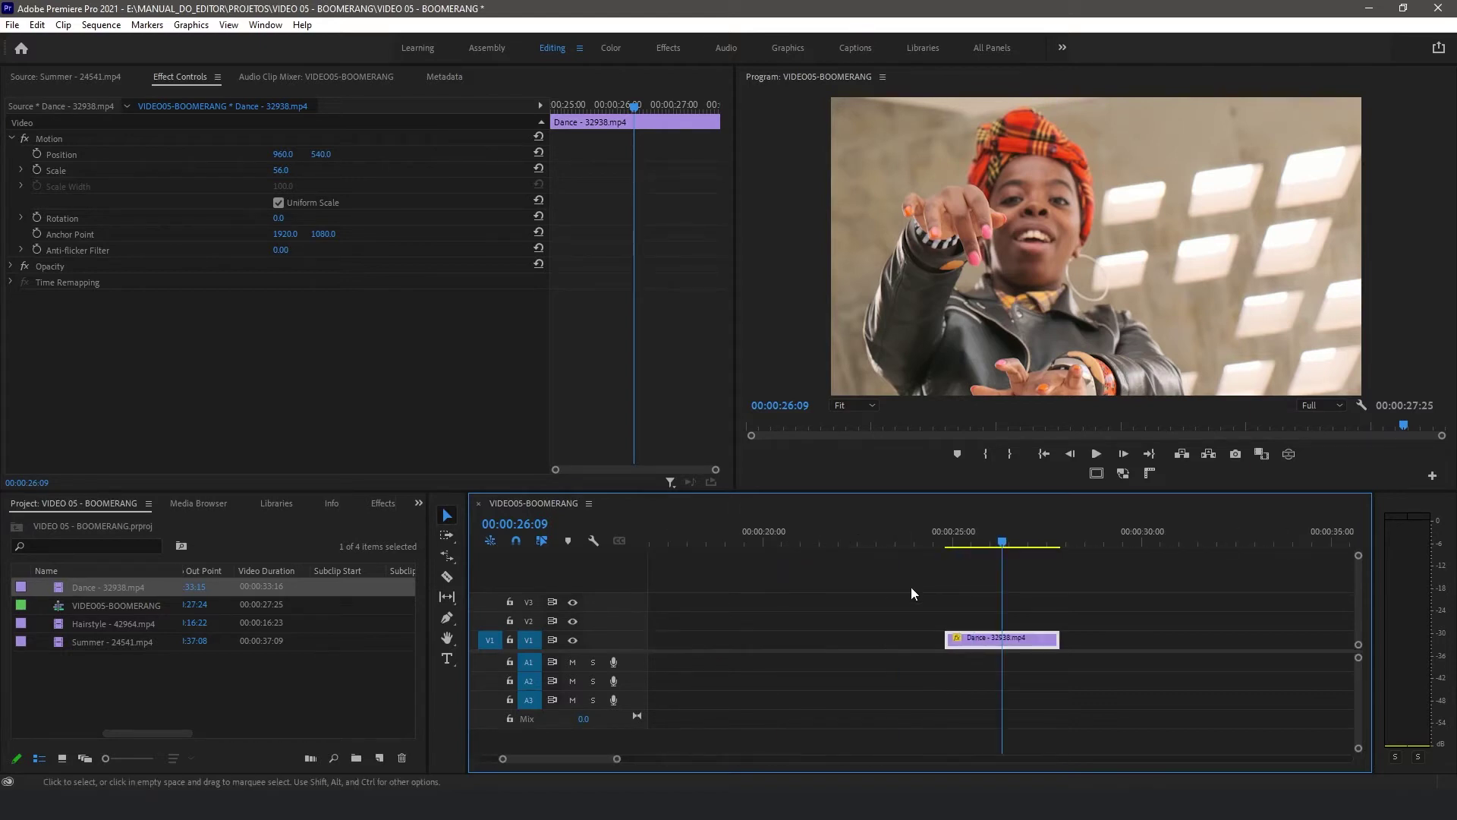
click(1018, 595)
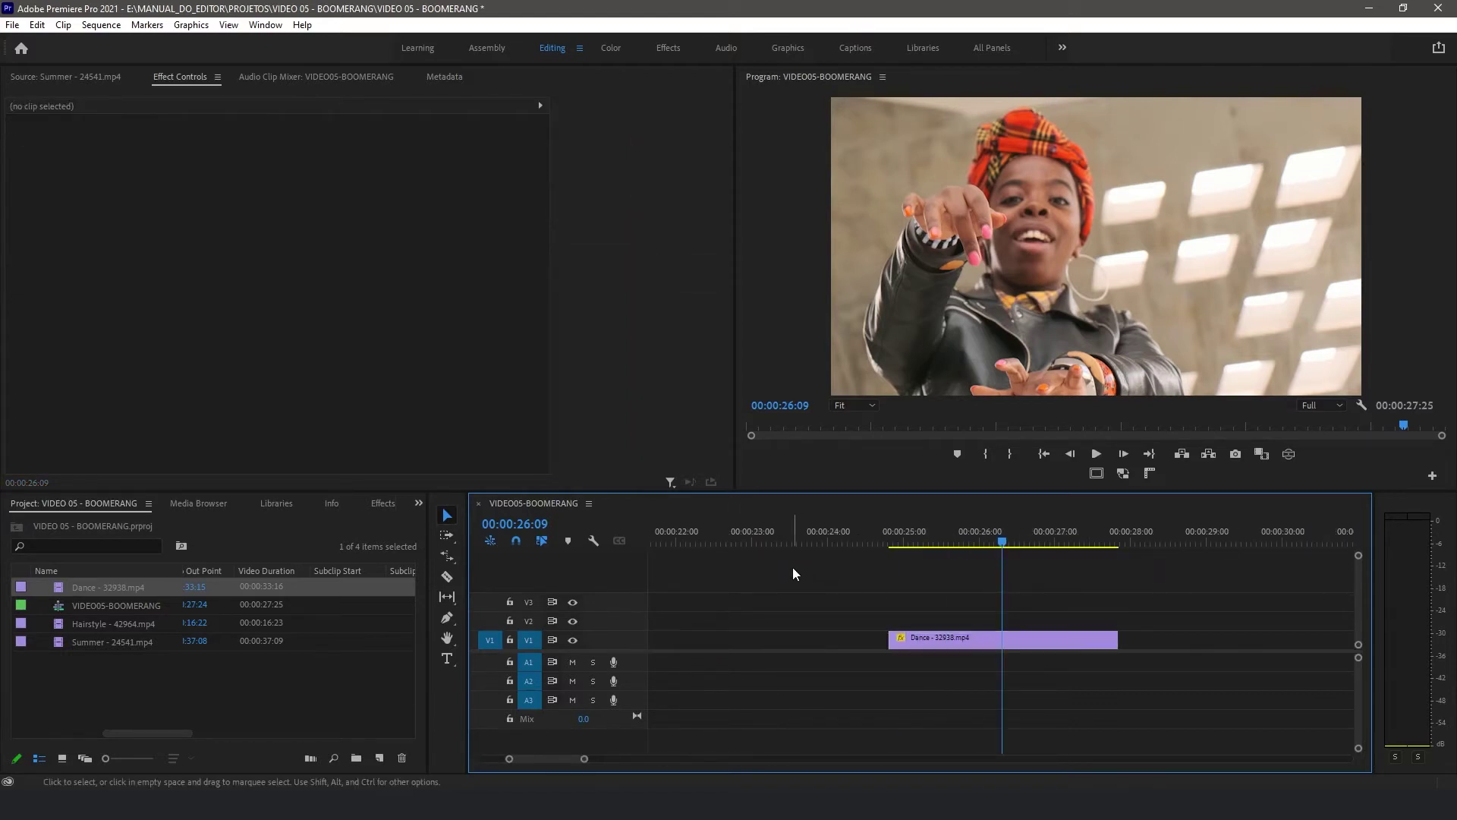
key(r)
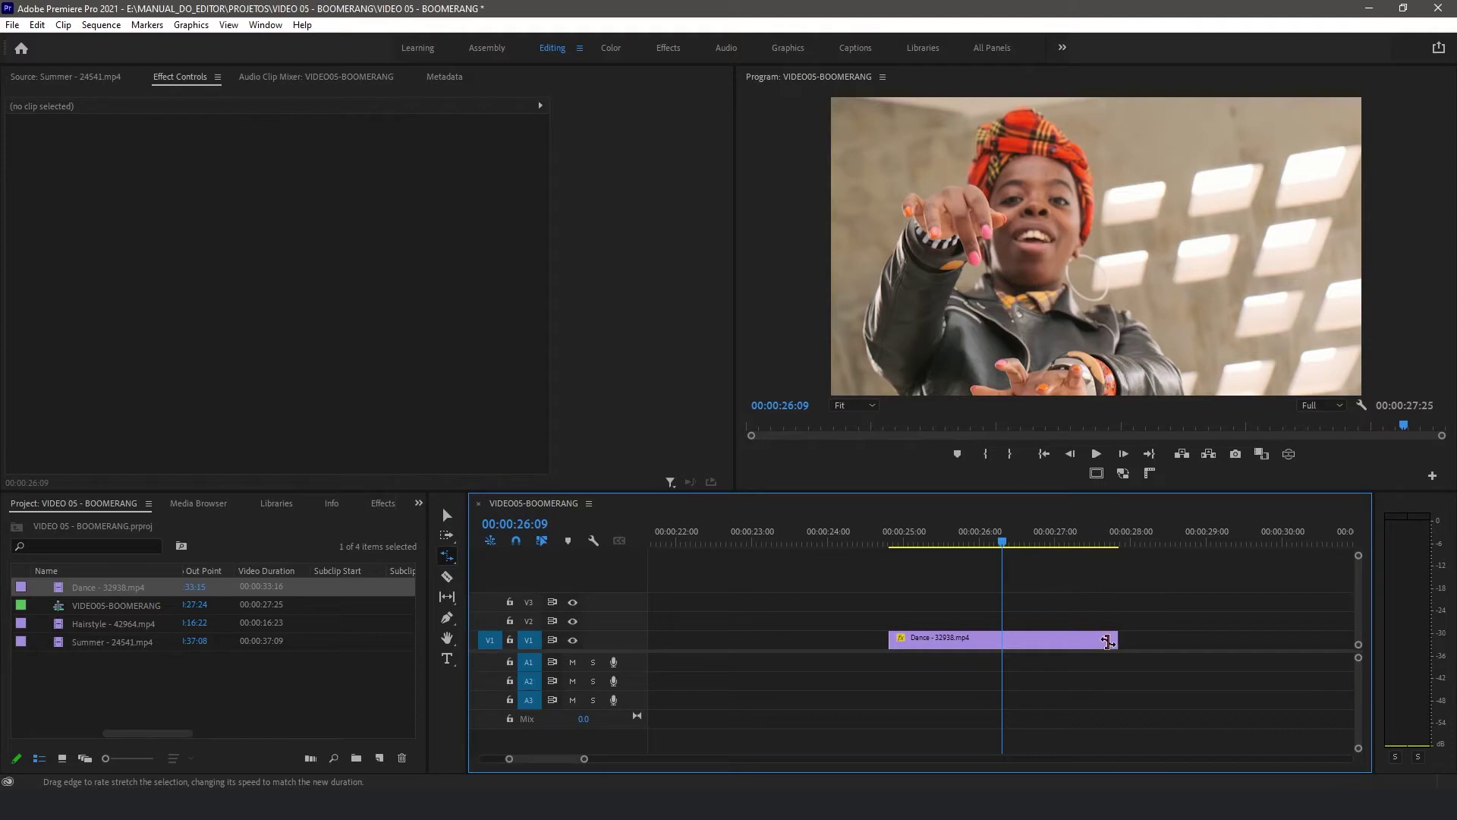
drag(1116, 640, 1003, 653)
click(879, 541)
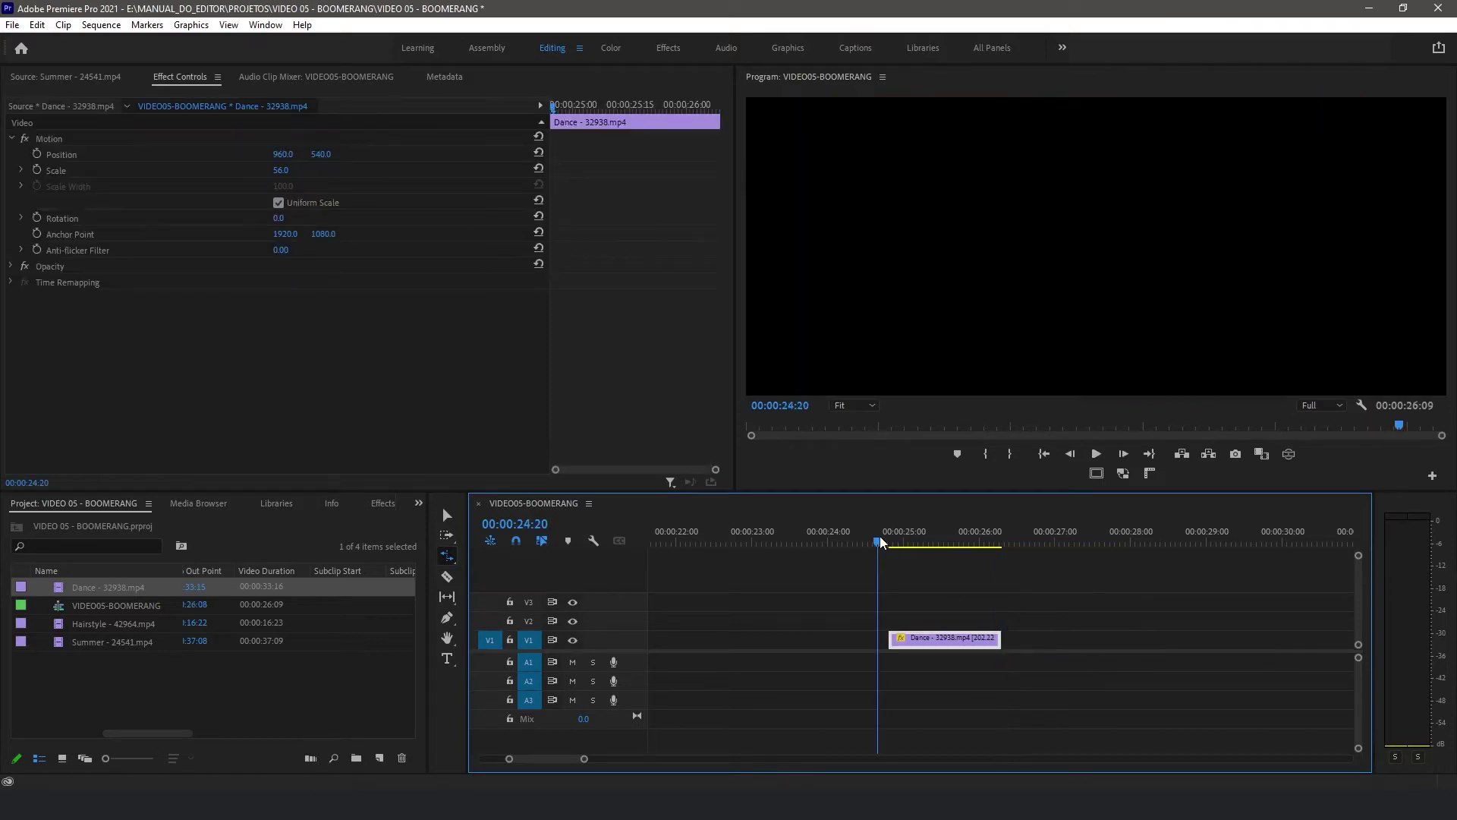
key(space)
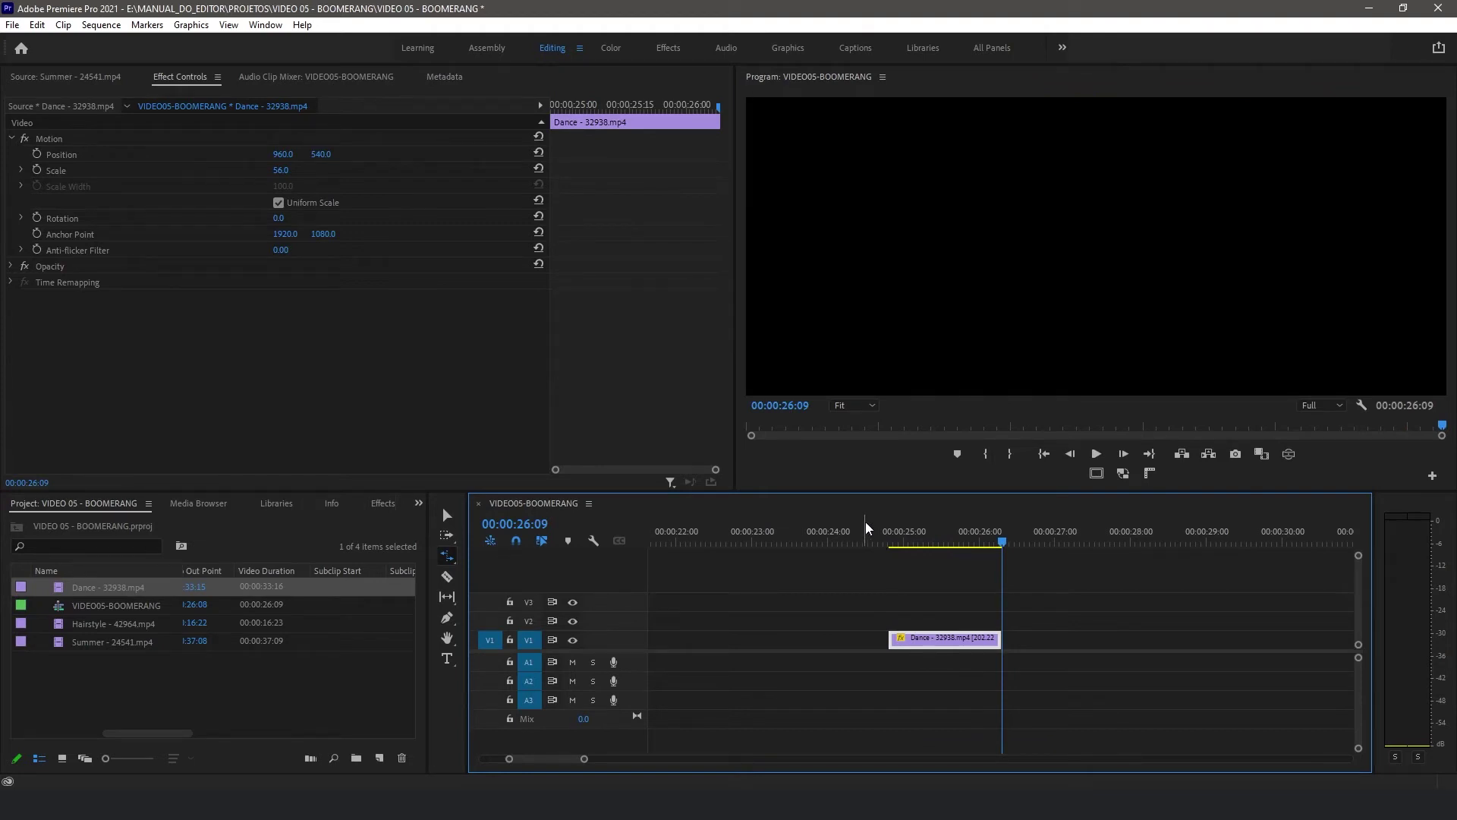
Step: Undo the Dance clip's rate stretch, switch back to the Selection tool and deselect the clip
key(ctrl+z)
click(448, 515)
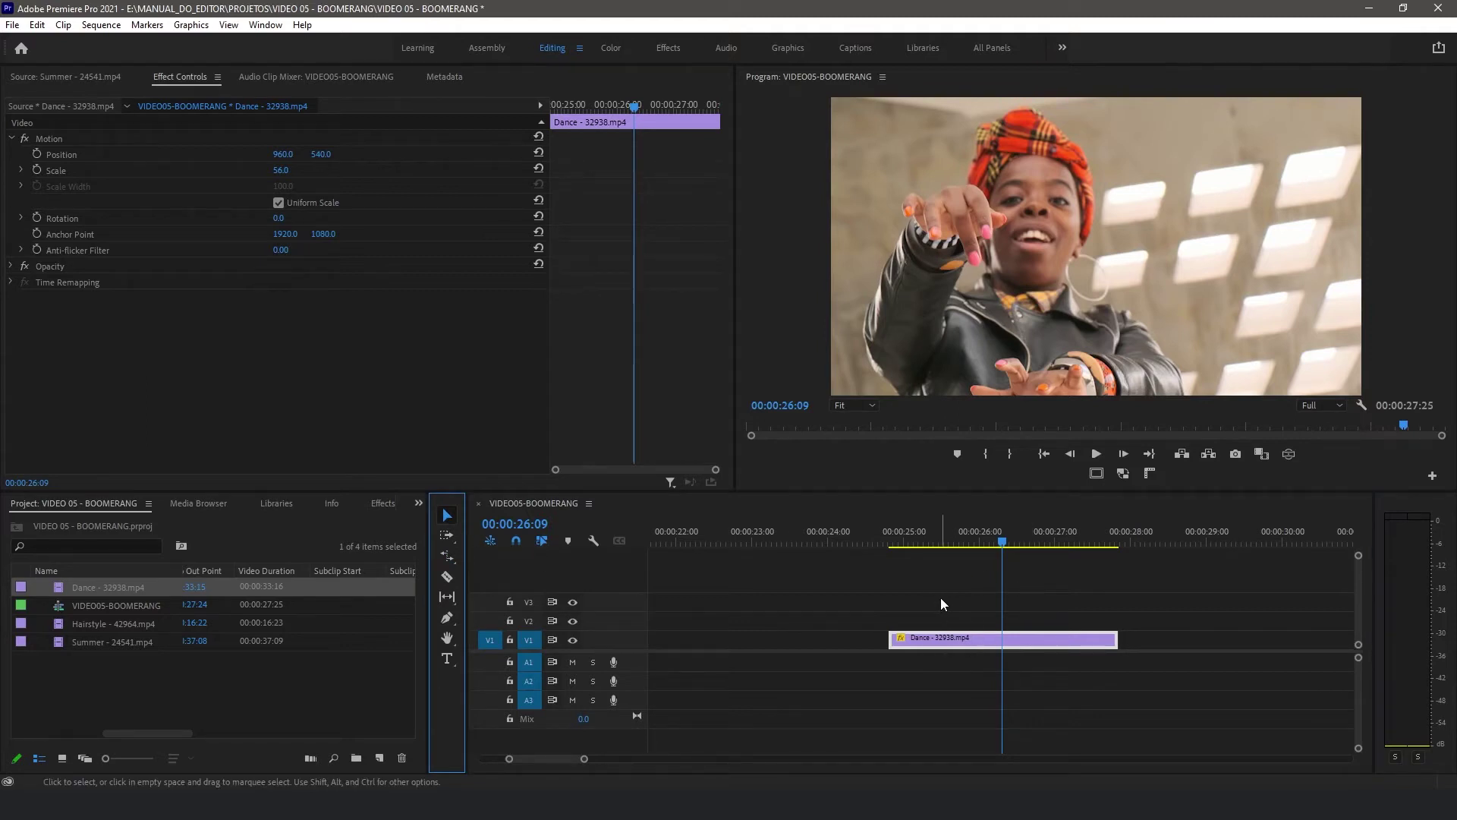
click(1024, 616)
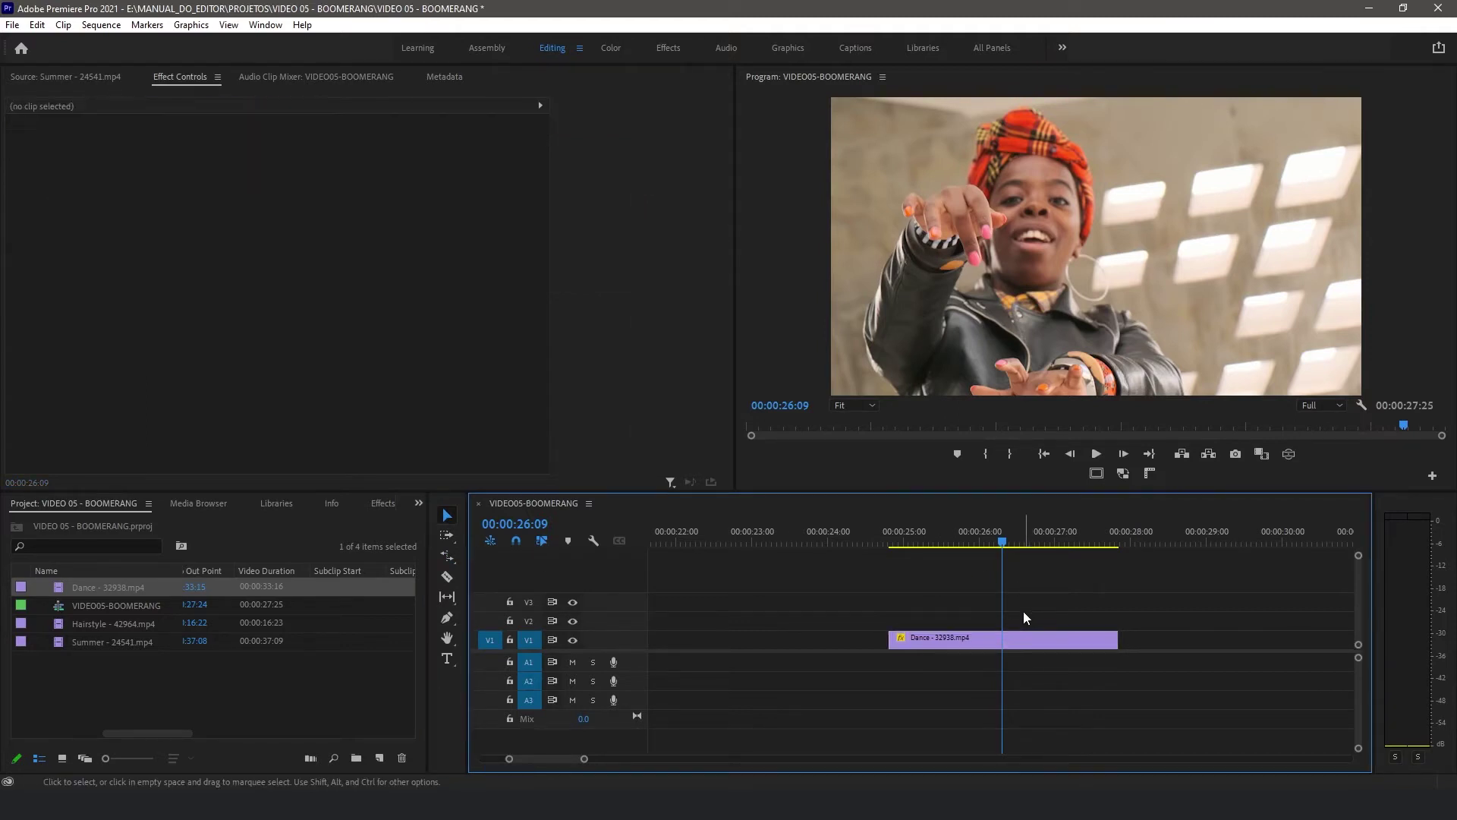
Step: Set the Dance clip's speed to 200% and play it from just before its start
right_click(969, 640)
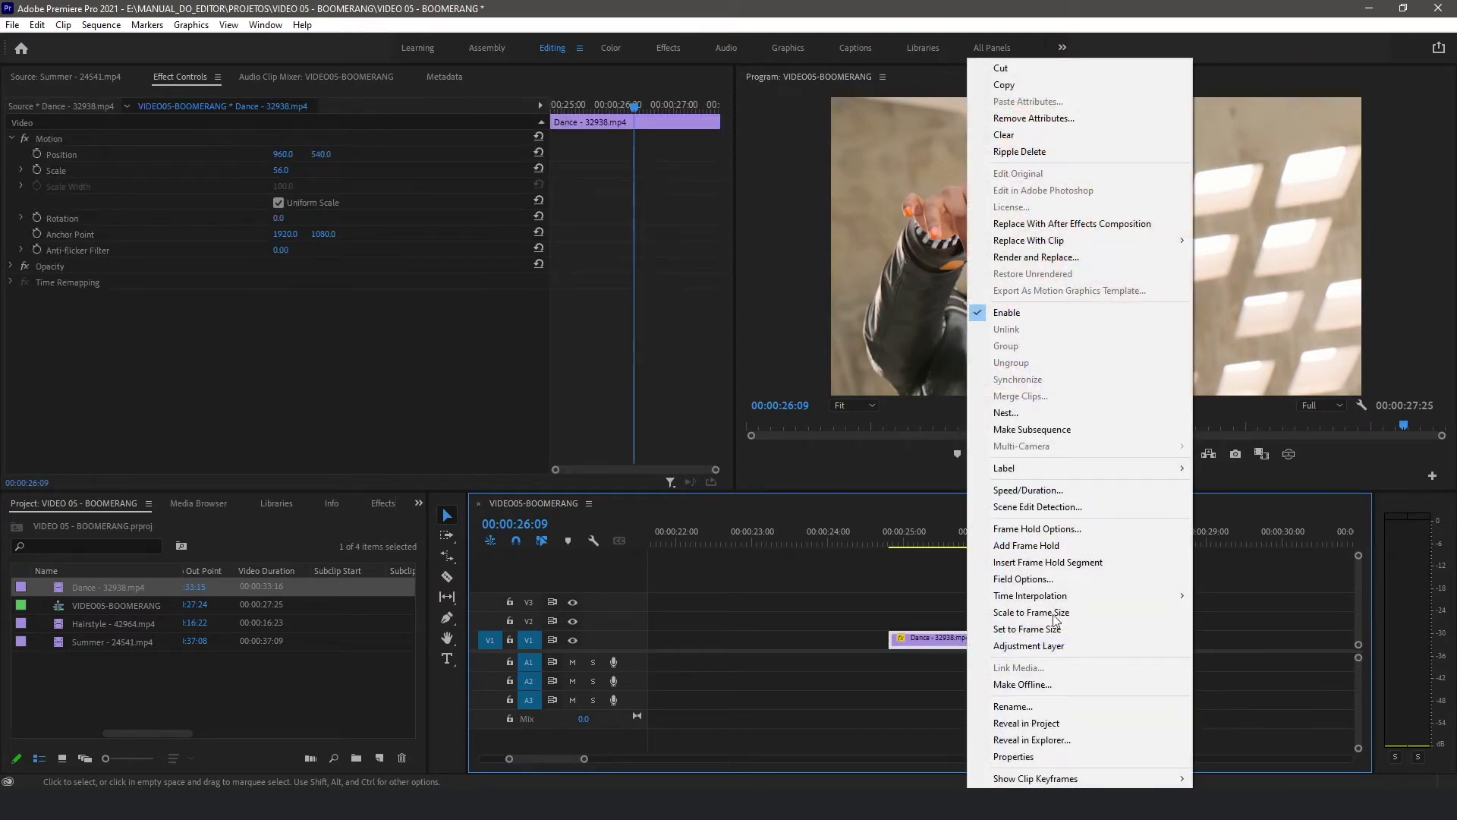
click(1026, 490)
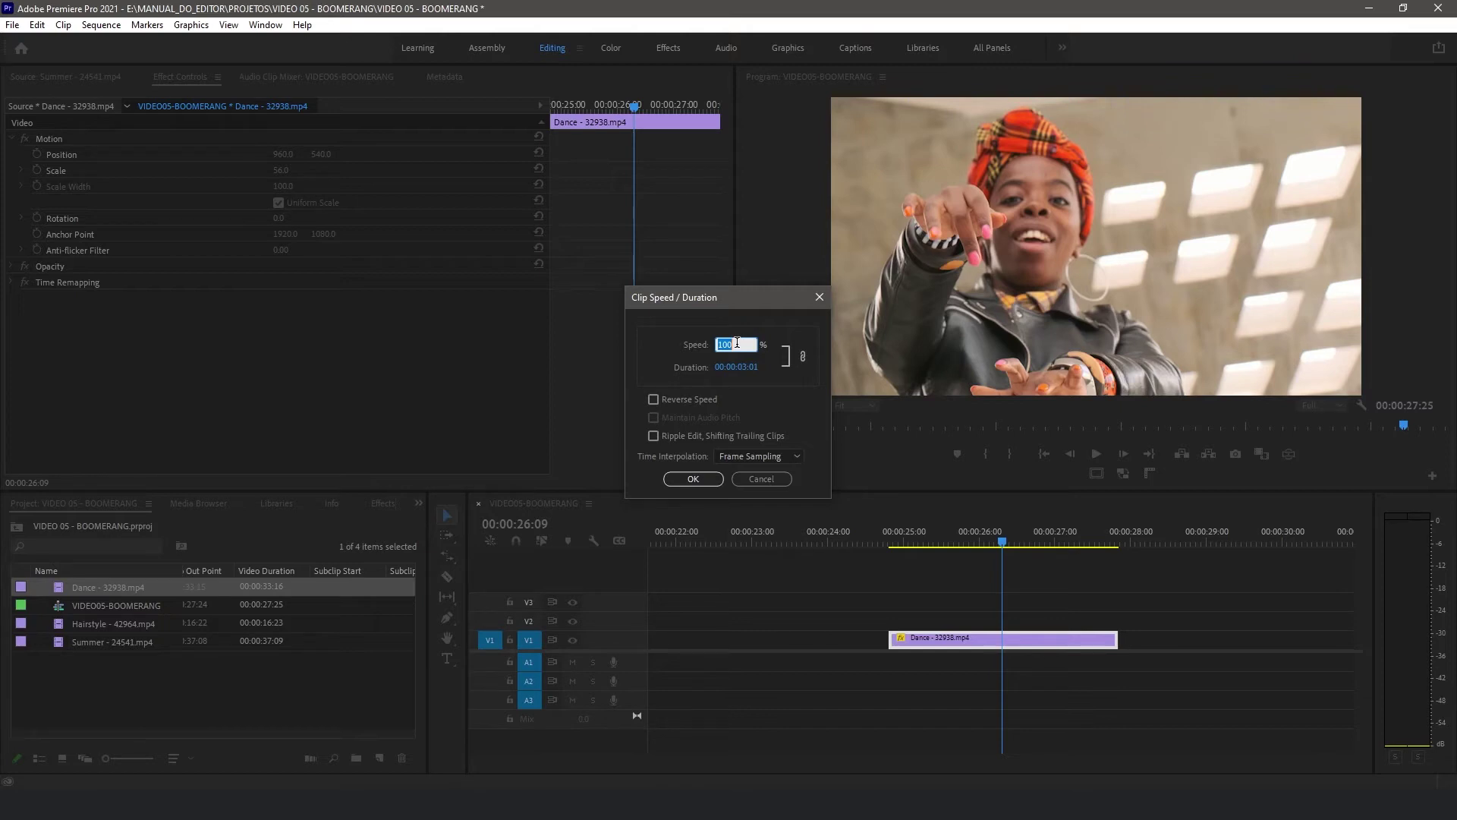
key(BackSpace)
text(200)
key(Return)
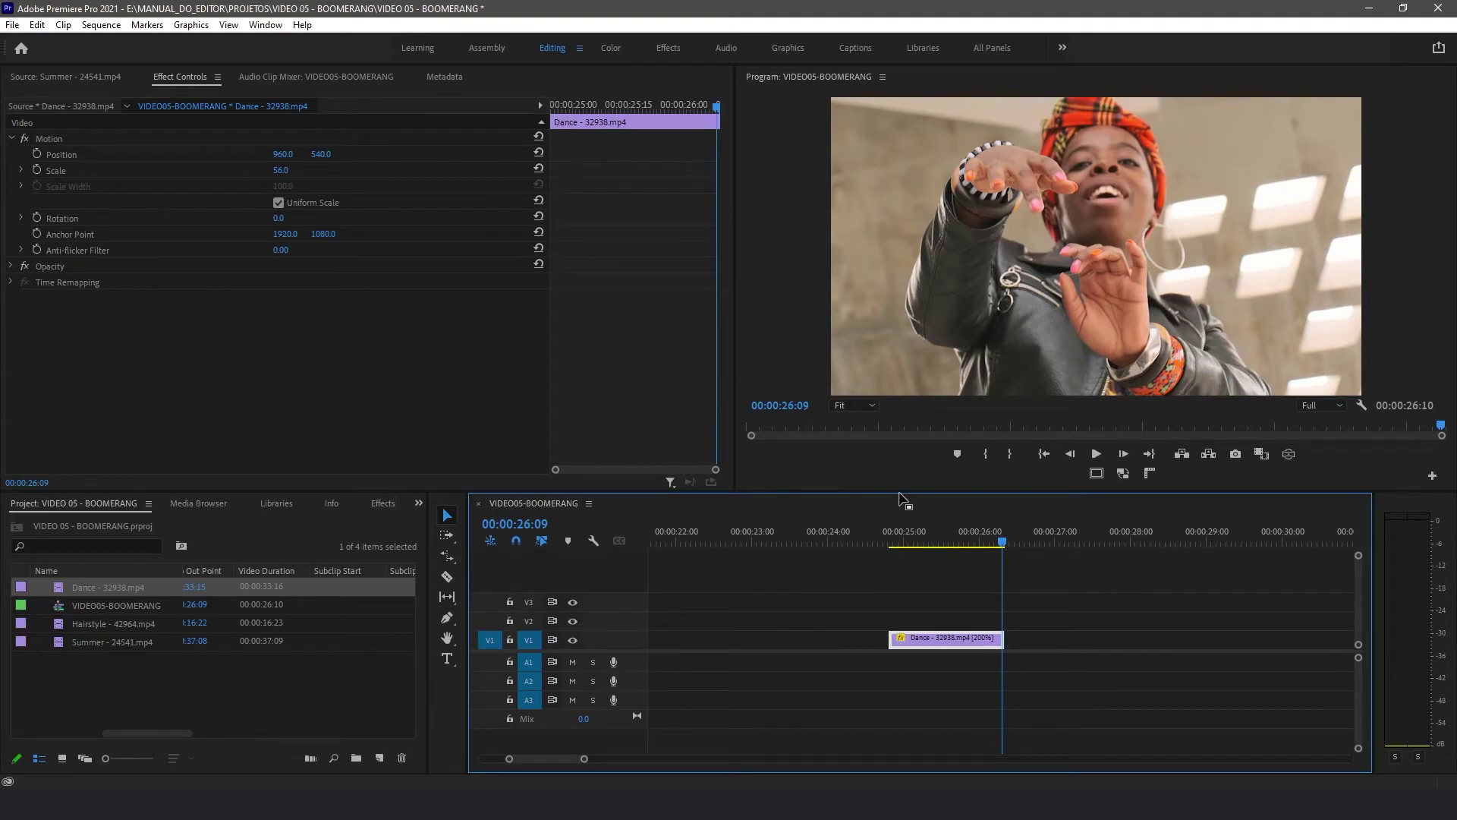
click(883, 531)
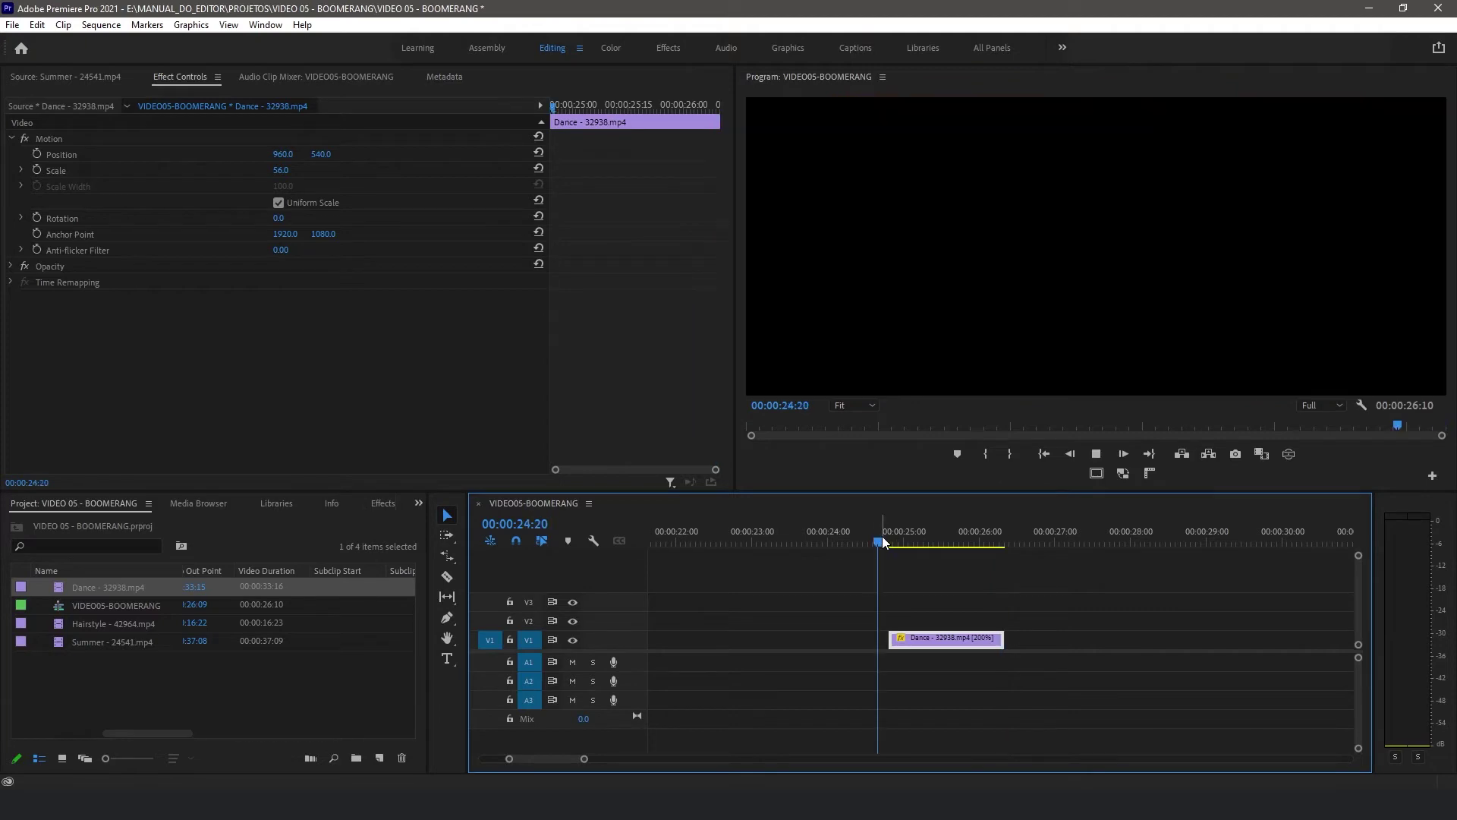
key(space)
click(946, 535)
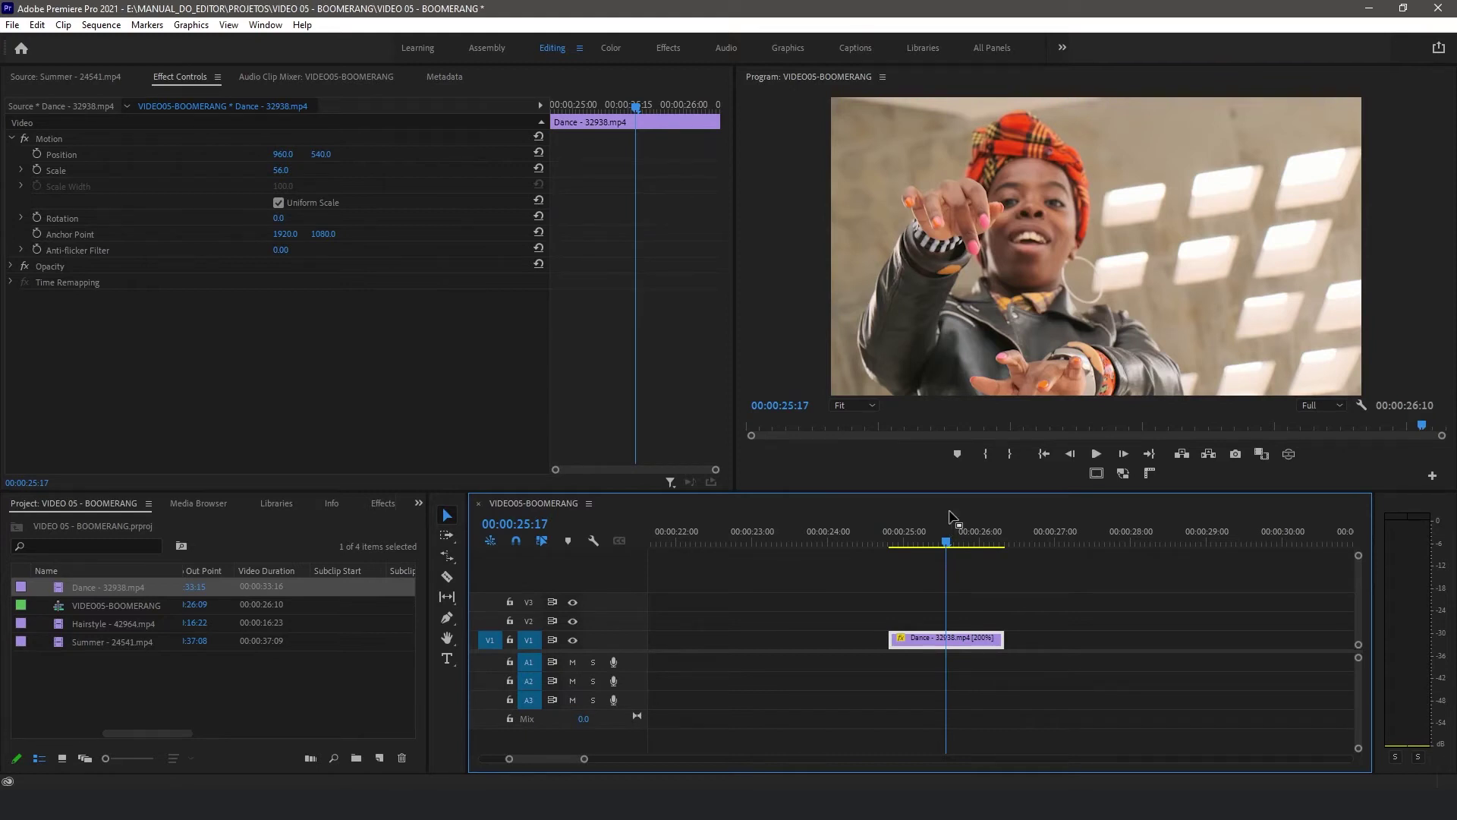
Step: Duplicate the sped-up Dance clip directly after itself on V1 and play across the join
key(minus)
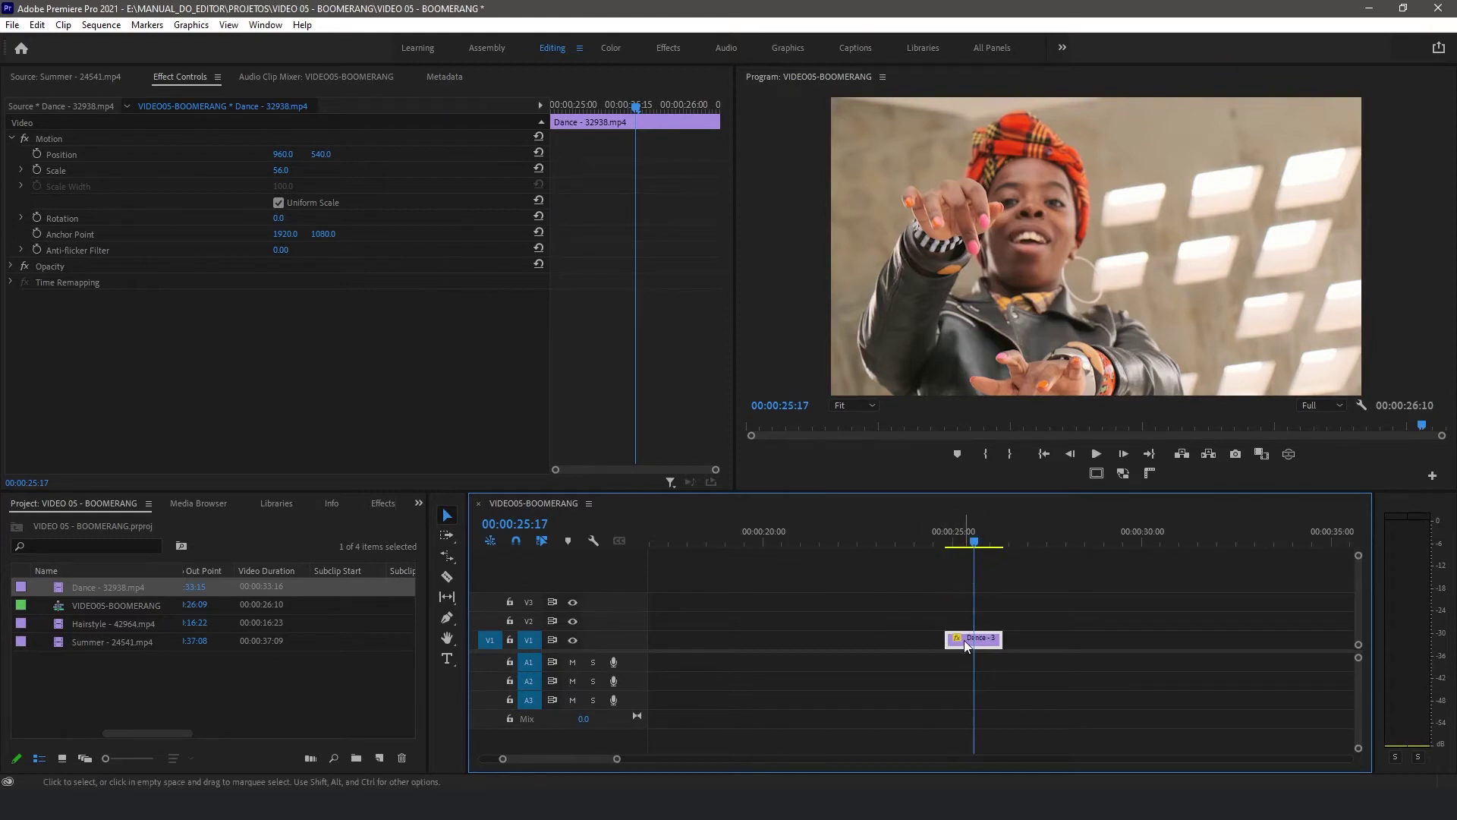
drag(966, 644, 1030, 652)
click(985, 537)
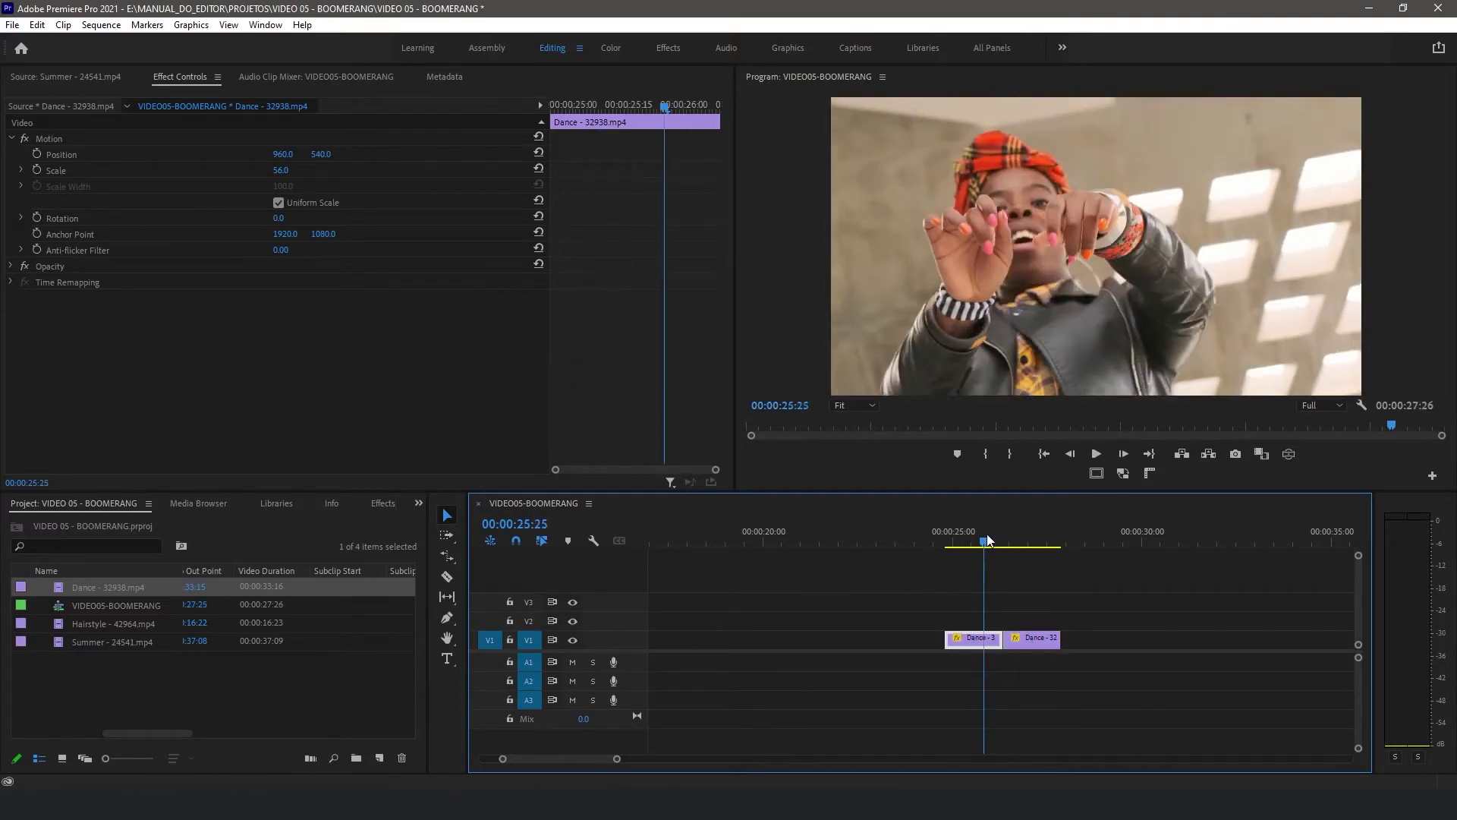
key(space)
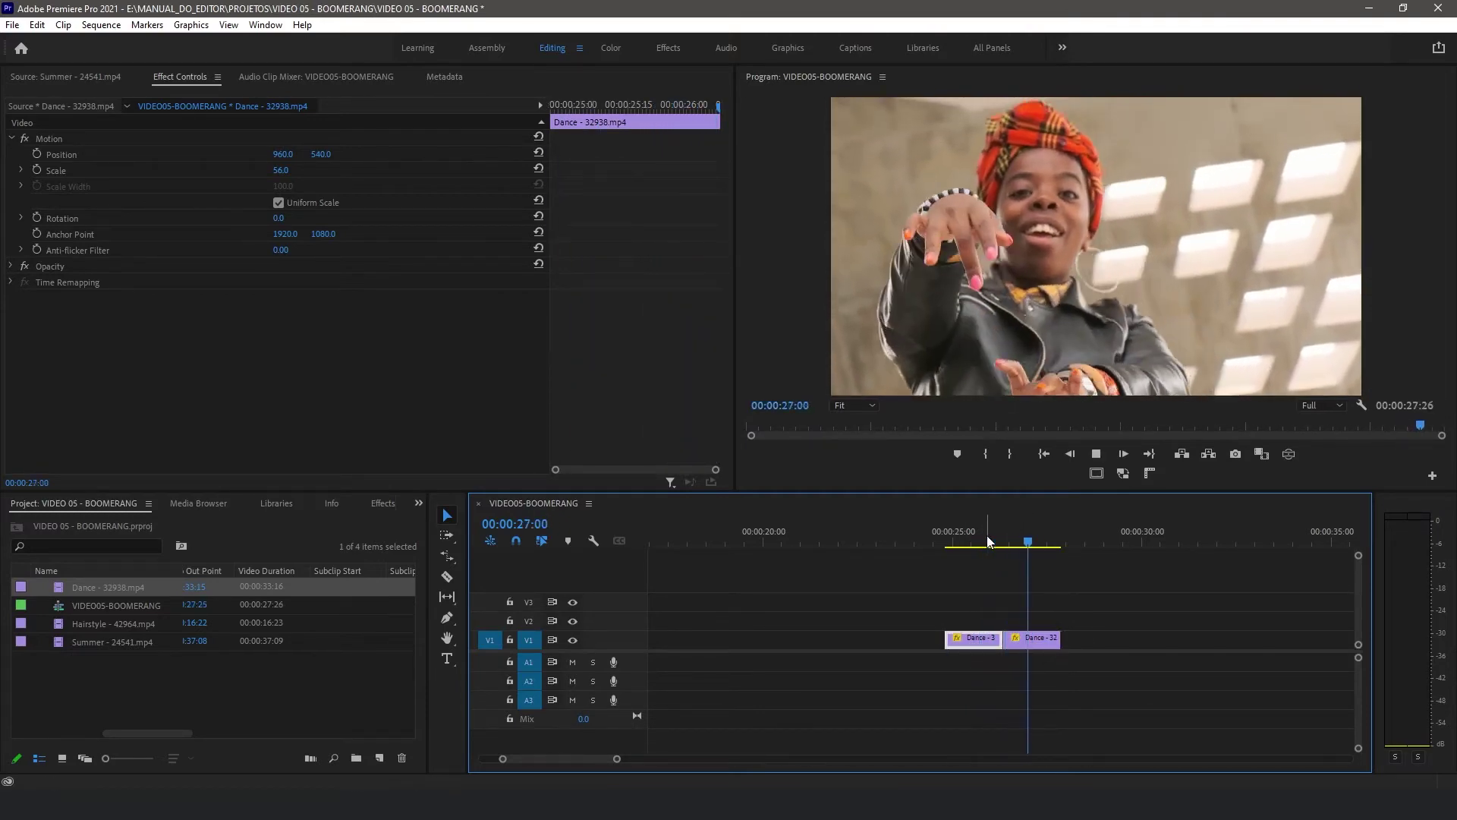
key(space)
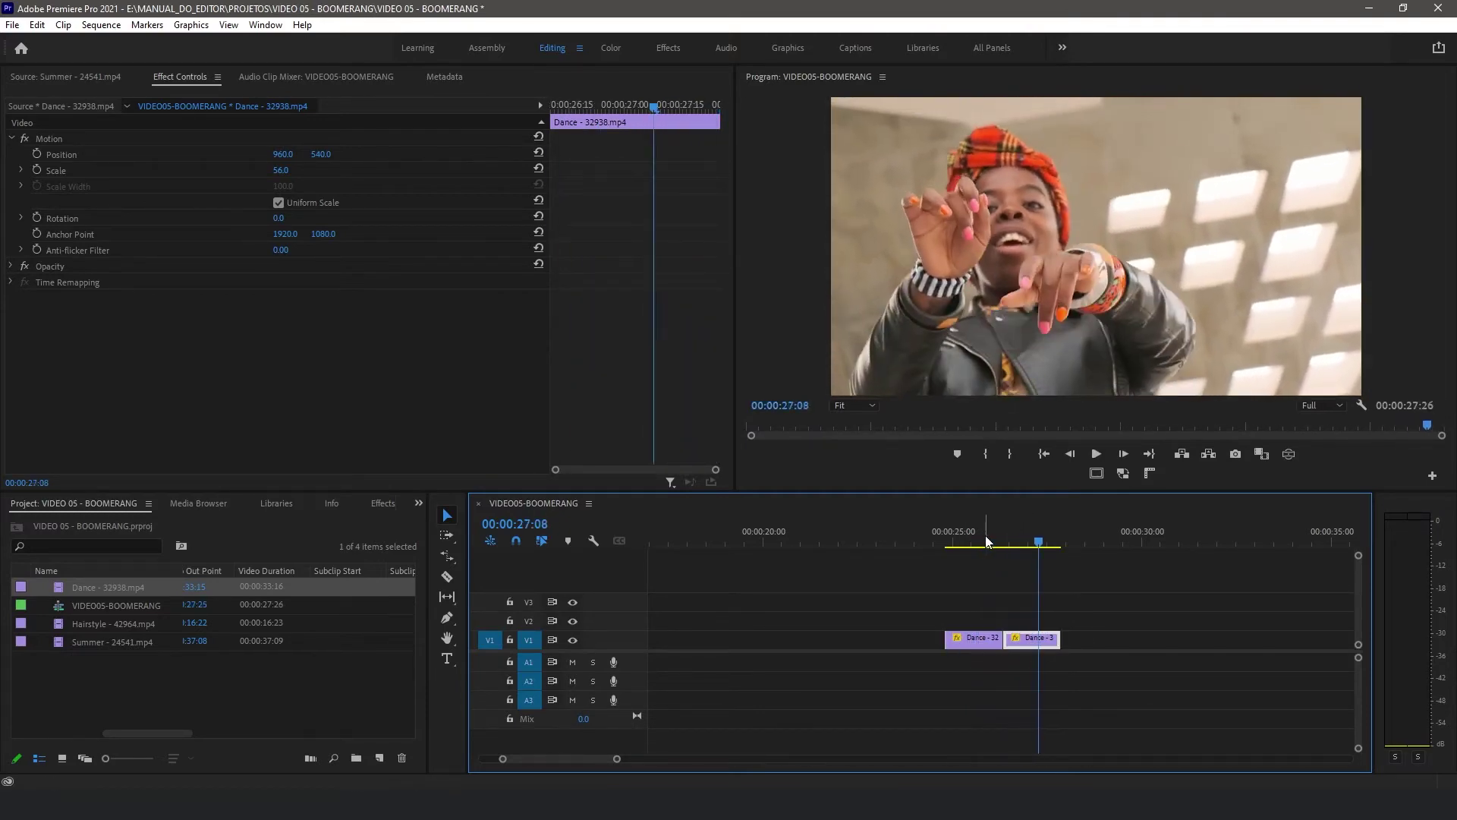
Step: Reverse the speed of the duplicated Dance clip and play the forward and reversed pair
right_click(1025, 646)
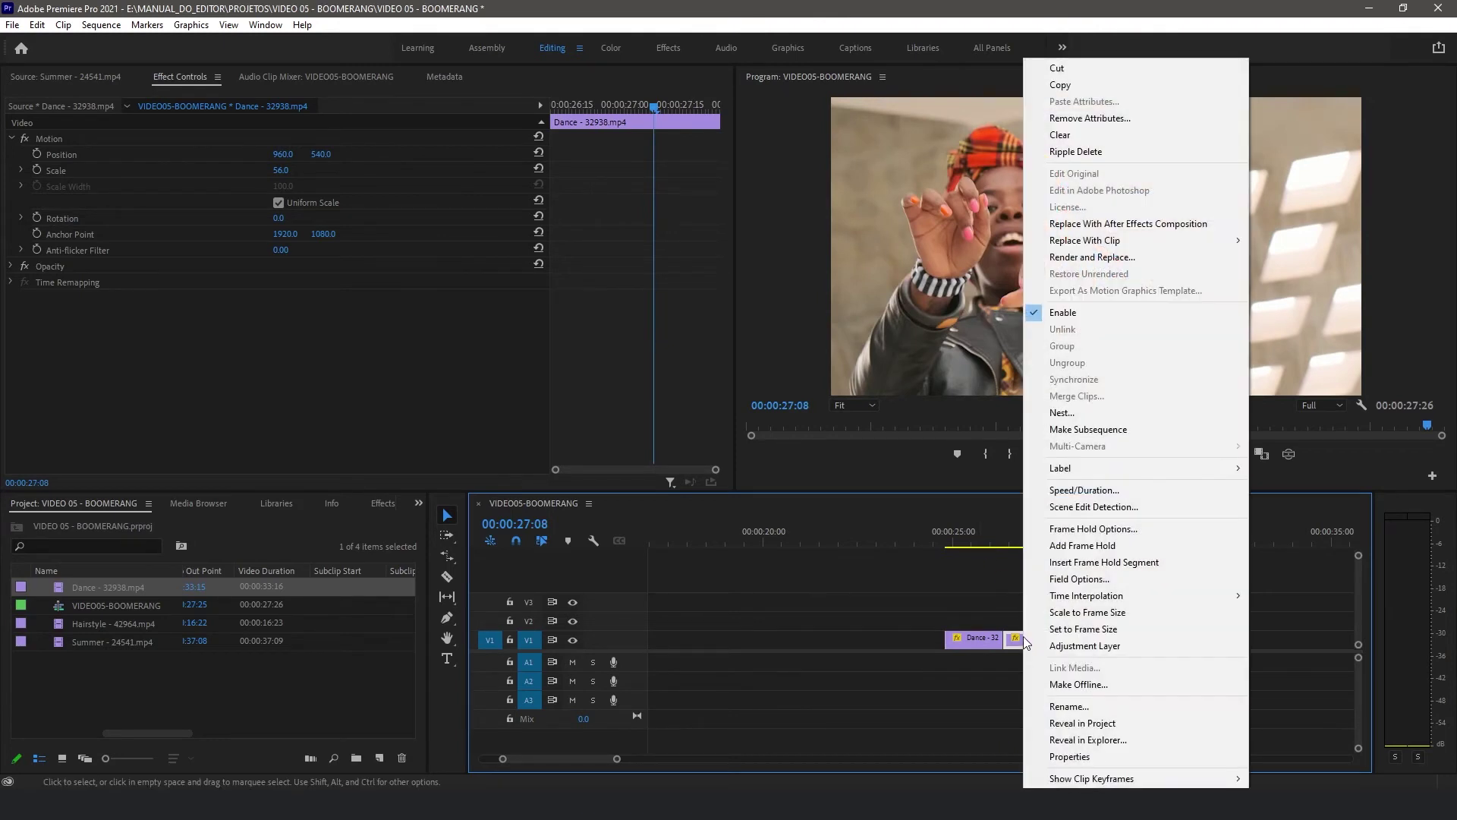
click(1063, 490)
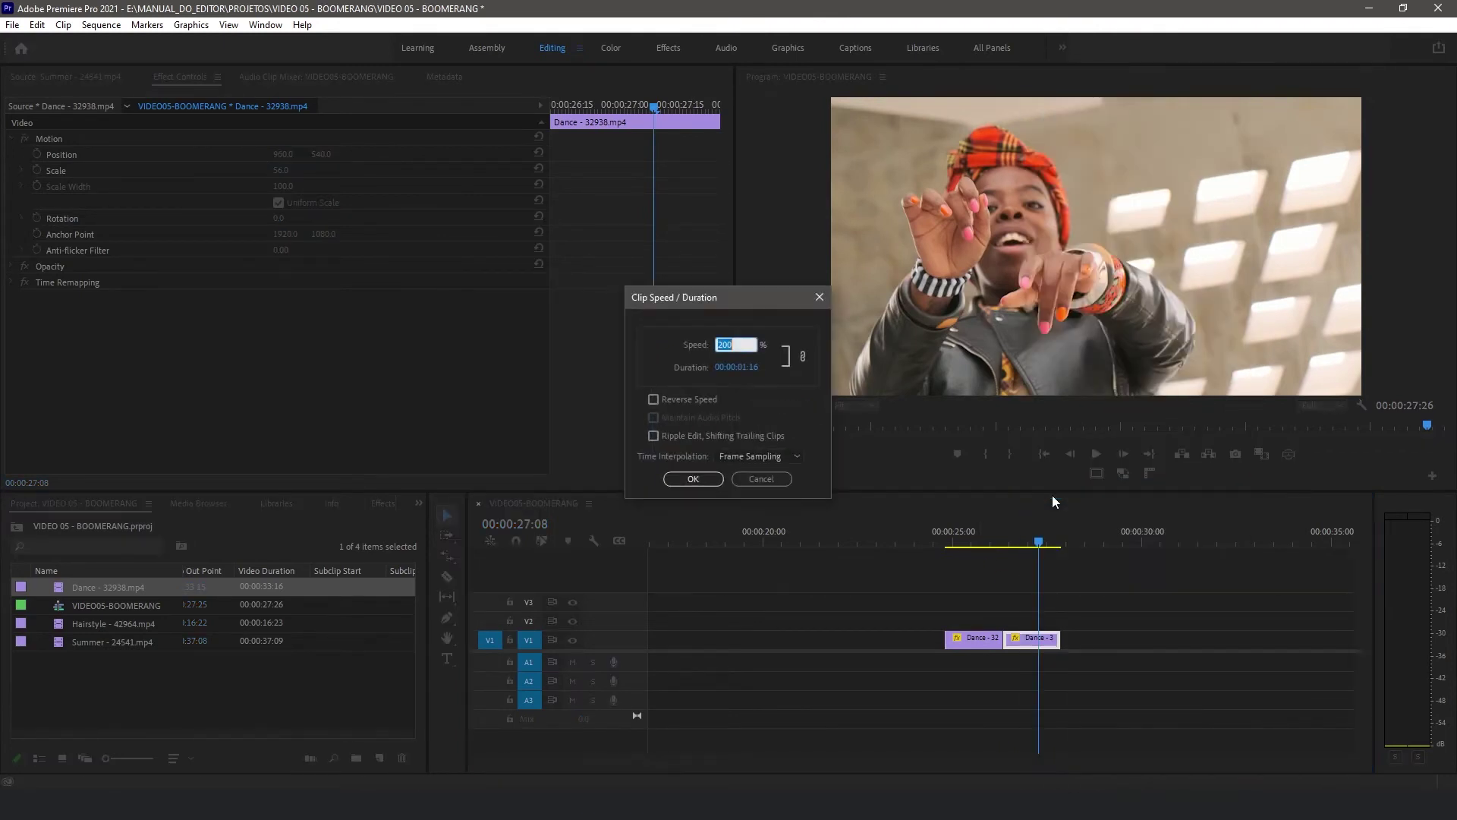
click(673, 400)
click(690, 478)
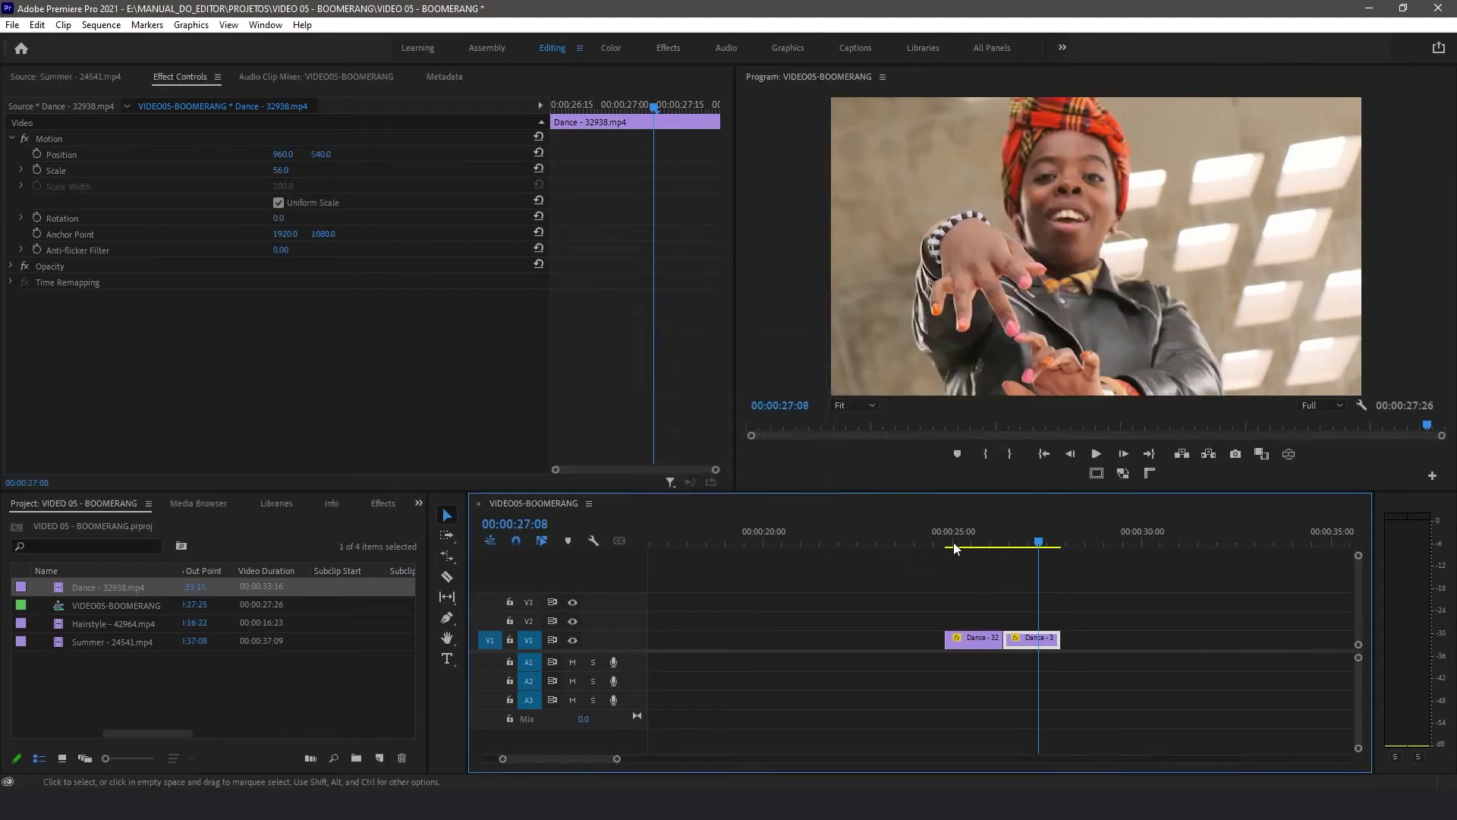
click(937, 531)
key(space)
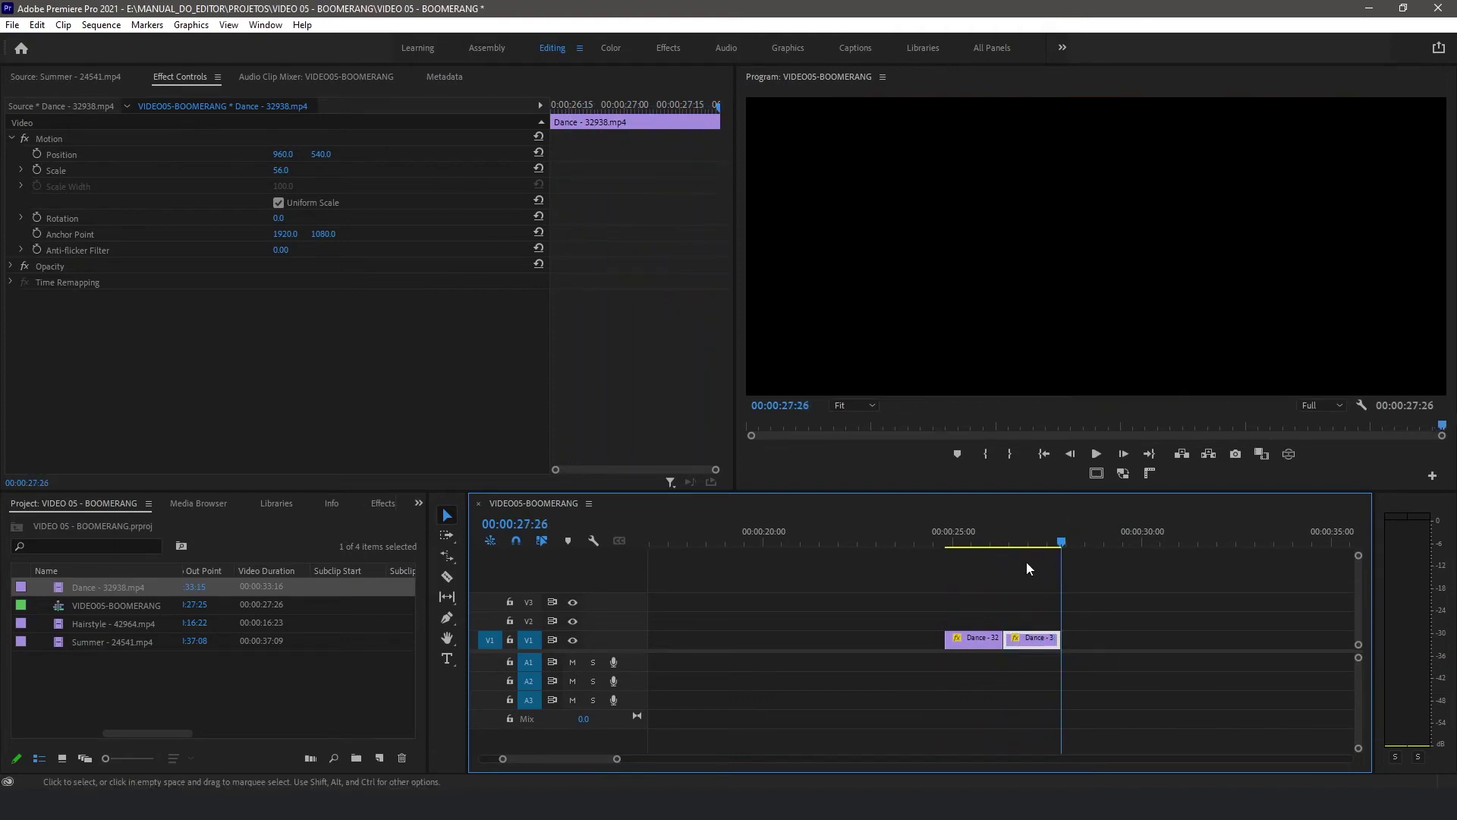
Step: Trim the first Dance clip to end at 00:00:26:03 and replace the reversed copy with a duplicate of the trimmed clip
mouse_move(985, 531)
mouse_down()
mouse_move(960, 527)
mouse_move(995, 532)
mouse_up()
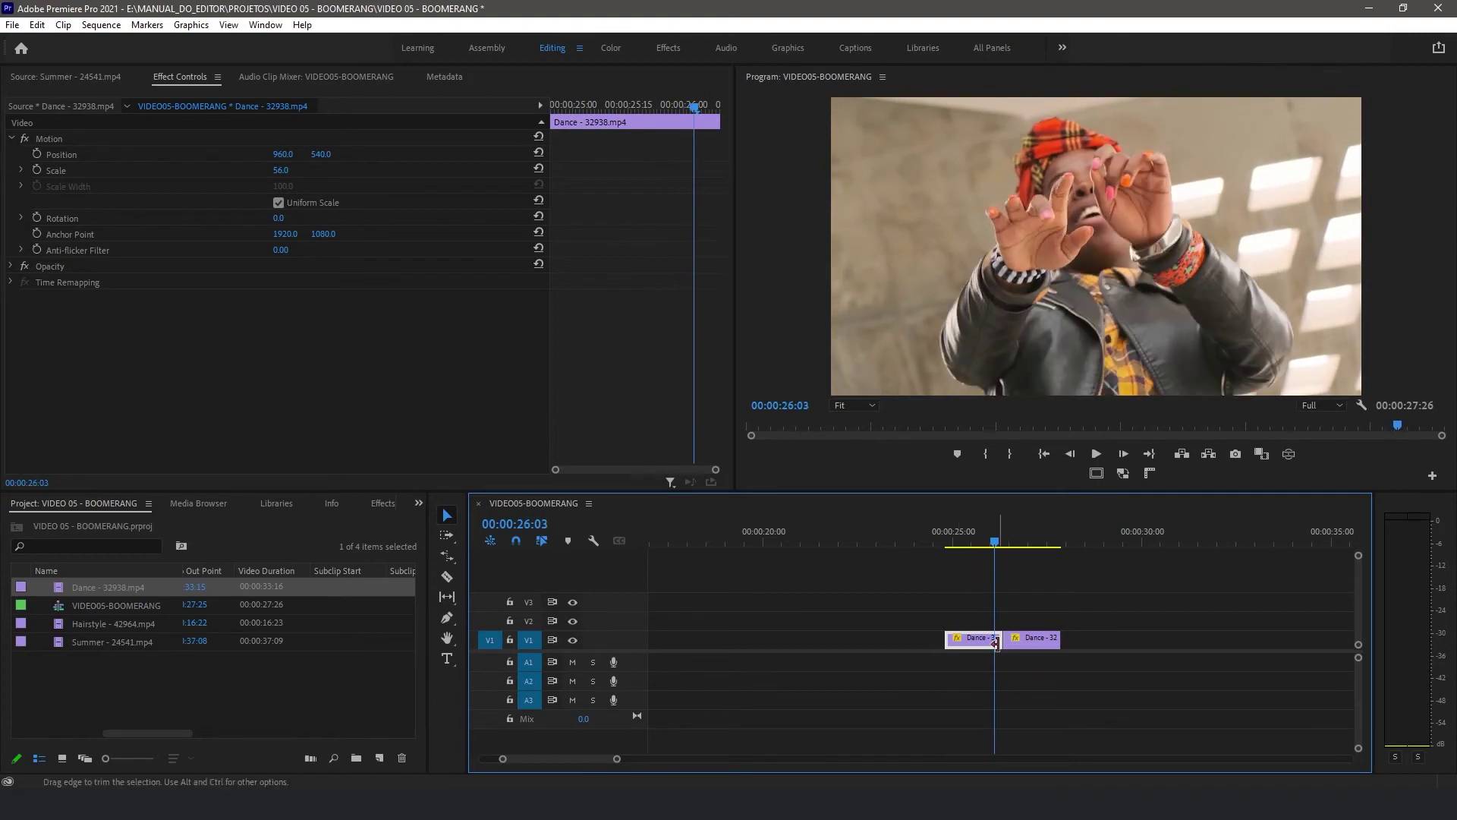
drag(997, 644, 1031, 655)
click(1030, 641)
key(Delete)
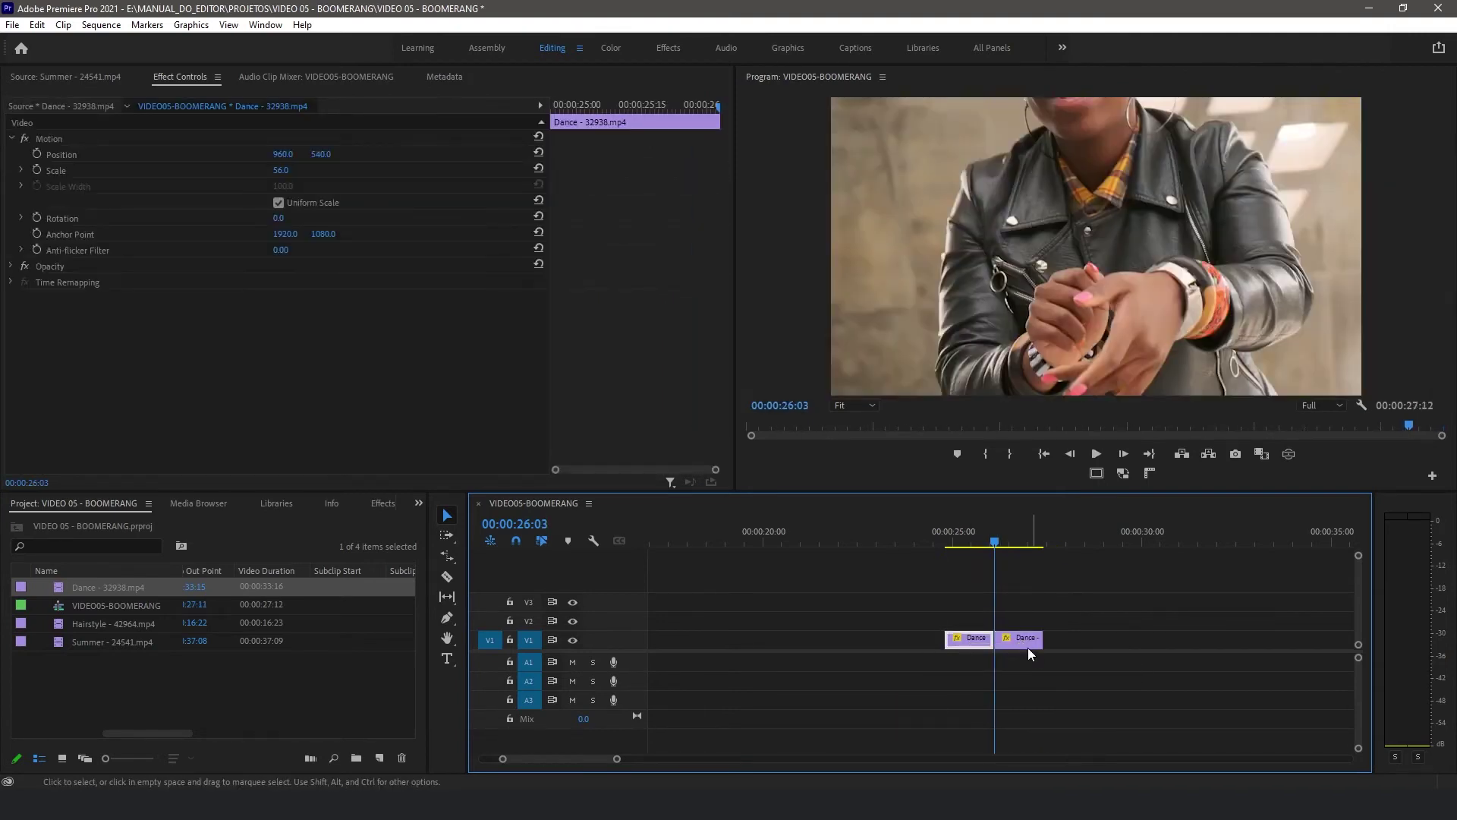
Step: Reverse the speed of the new second Dance clip and play the shortened pair
right_click(1029, 654)
click(1063, 503)
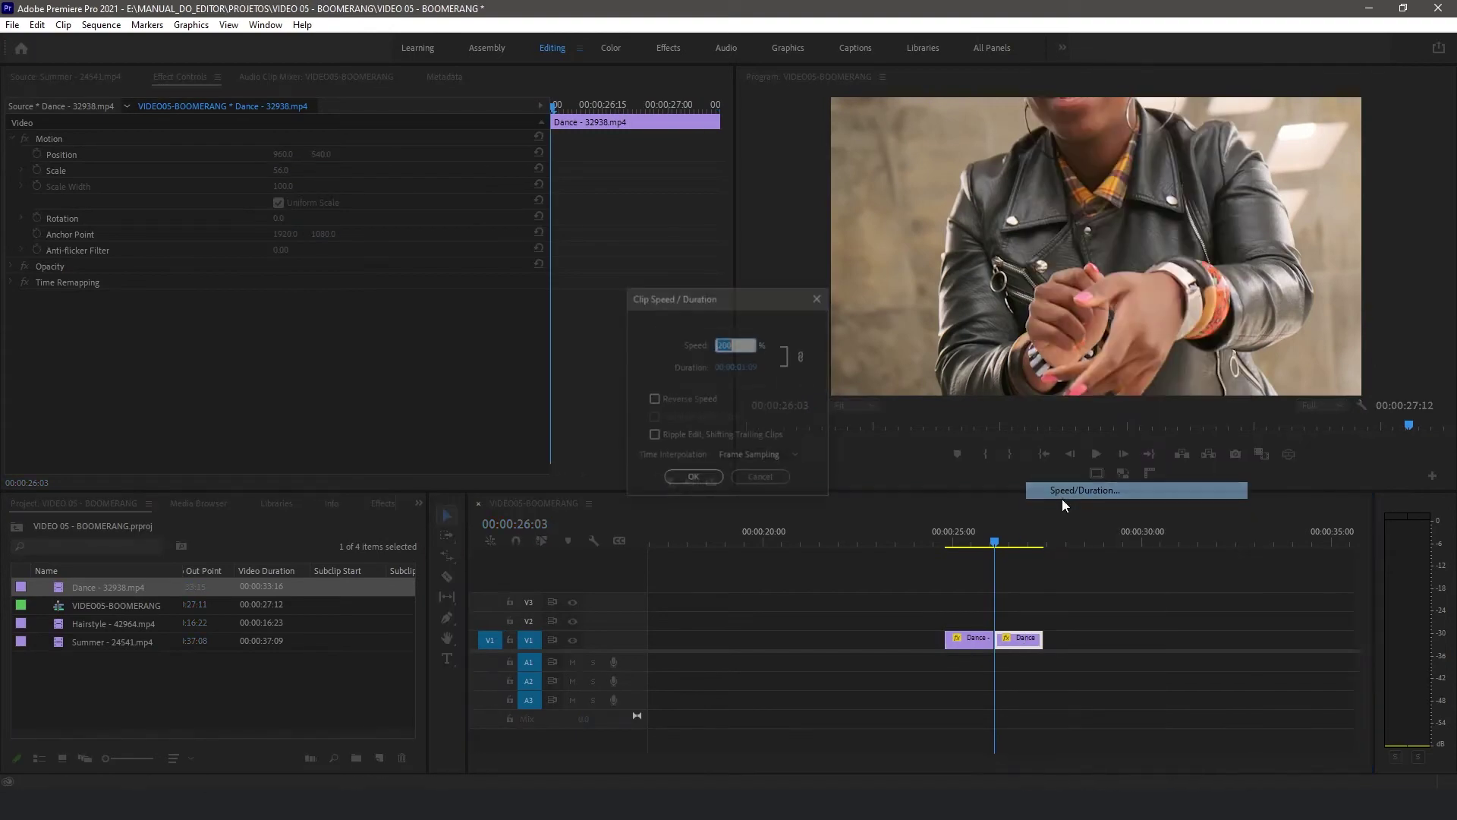
click(654, 399)
click(693, 478)
click(931, 531)
key(space)
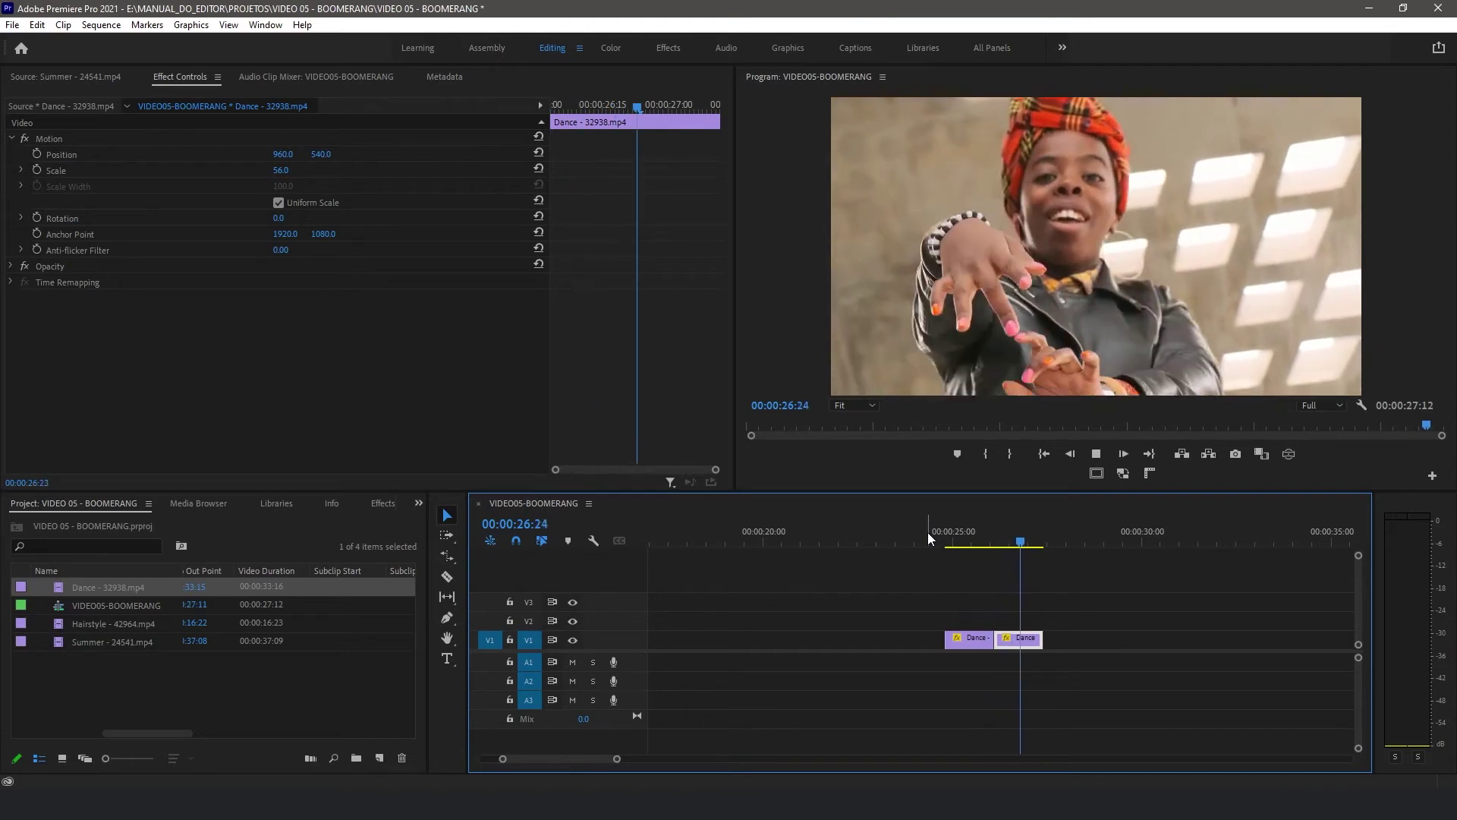
Step: Duplicate the forward and reversed Dance pair until four pairs run back to back, deselect them, and play from 00:00:23:27
drag(1108, 665, 1057, 653)
drag(1213, 645, 977, 612)
key(minus)
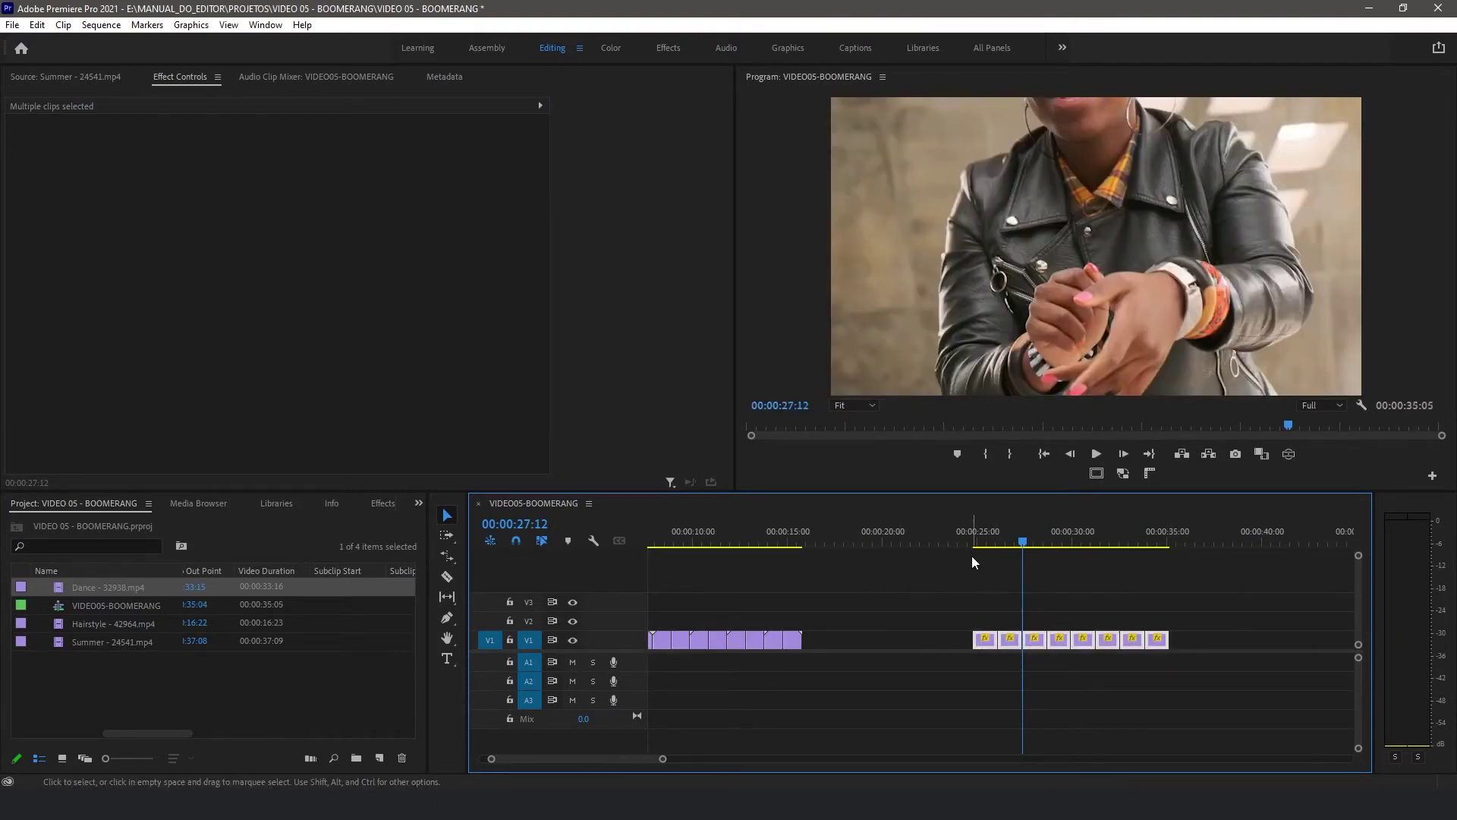
click(958, 541)
click(1008, 598)
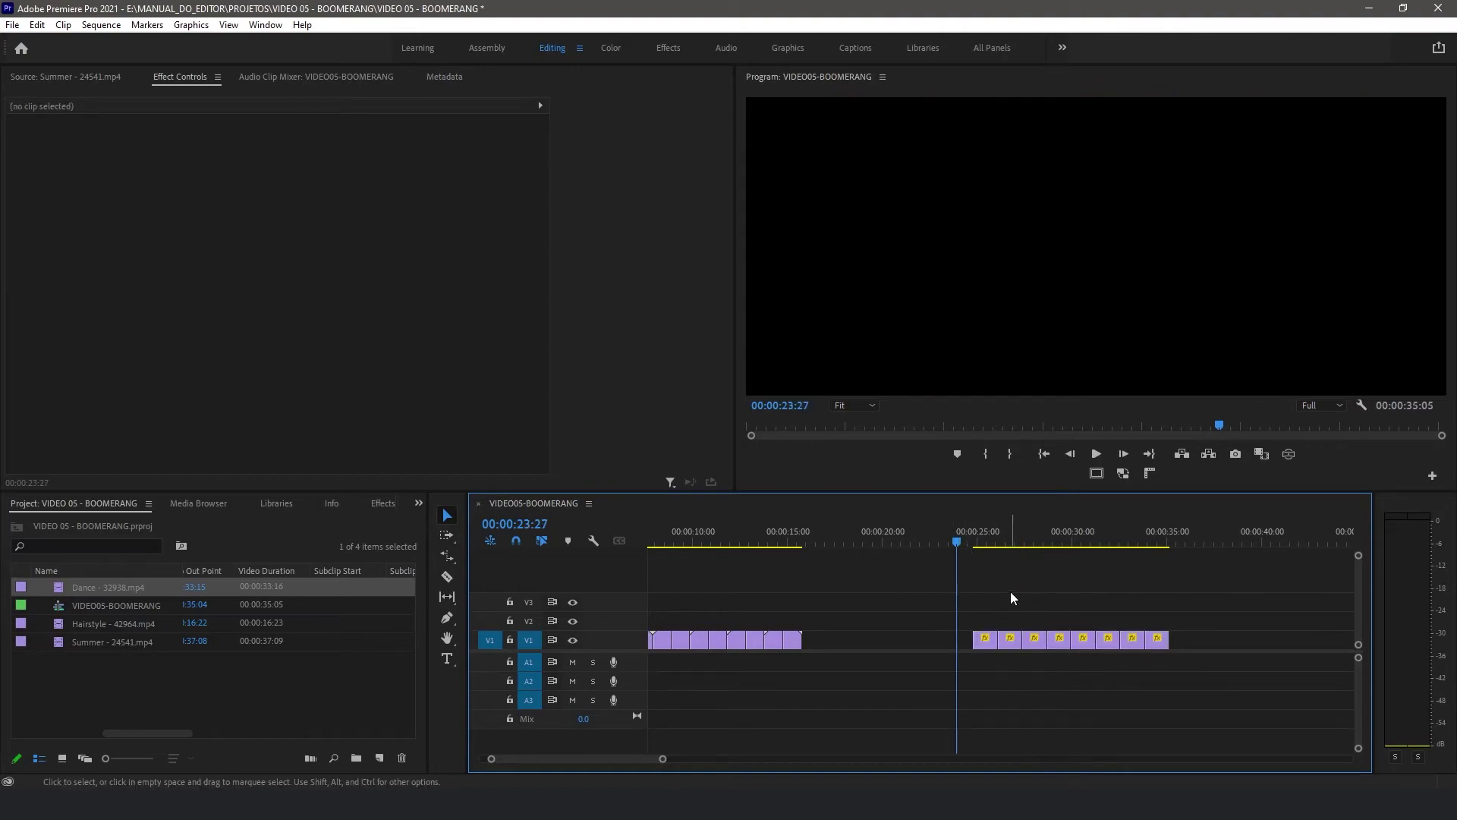
key(space)
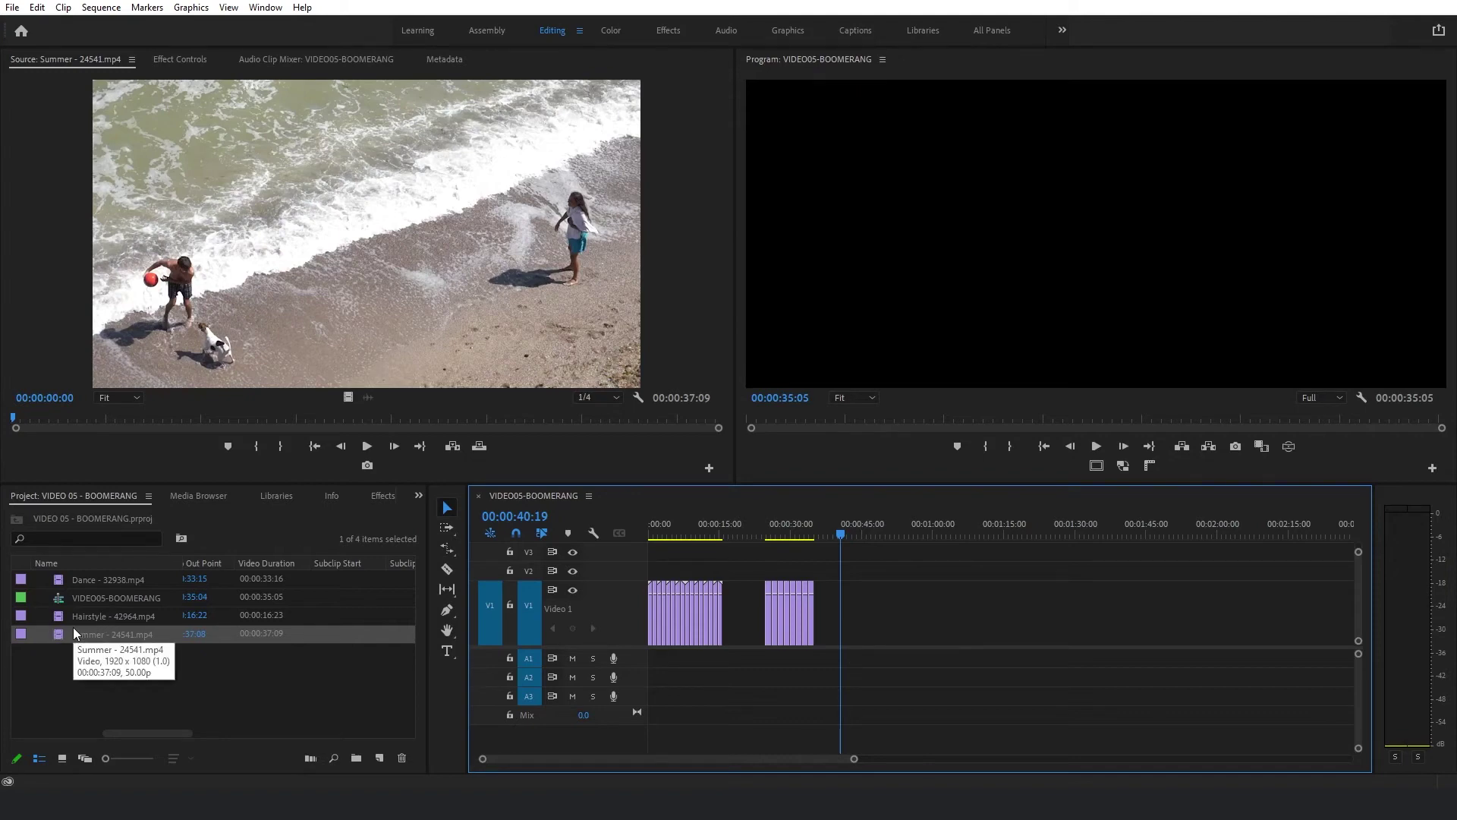
Step: Place the Summer clip on V1 at 00:00:40:19, after the repeated Dance pairs
drag(74, 630, 831, 613)
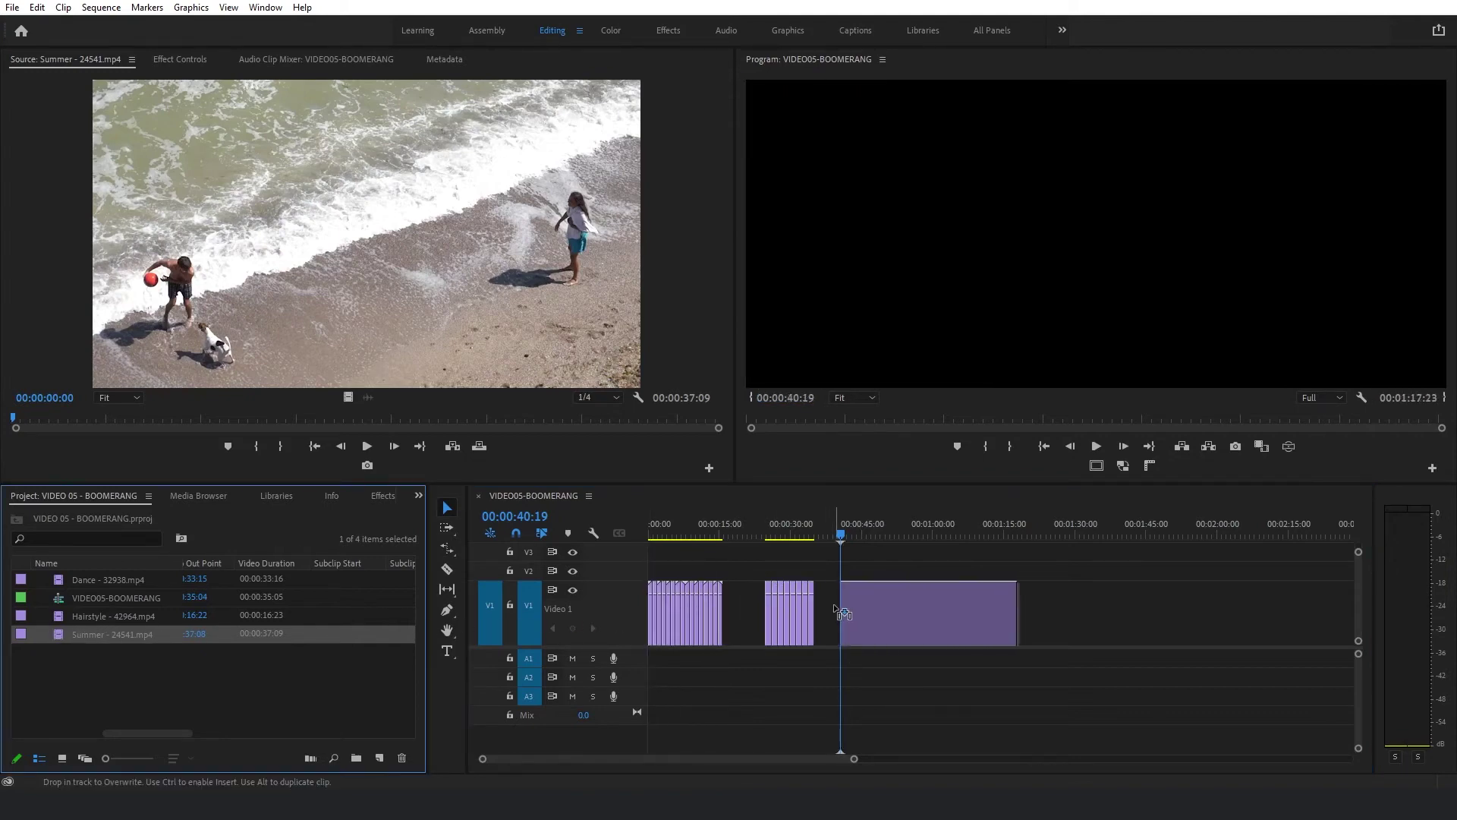
key(backslash)
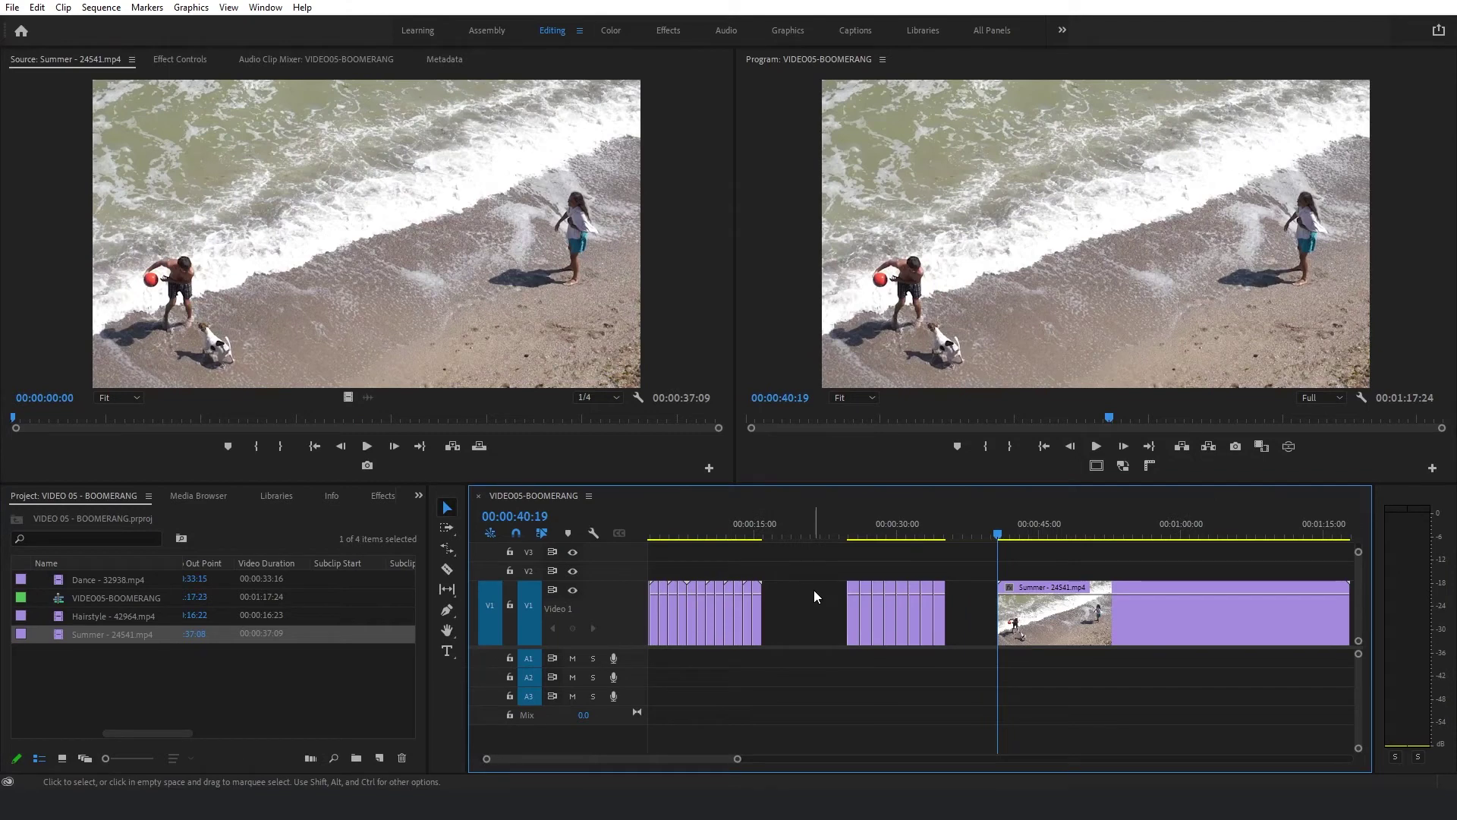
key(backslash)
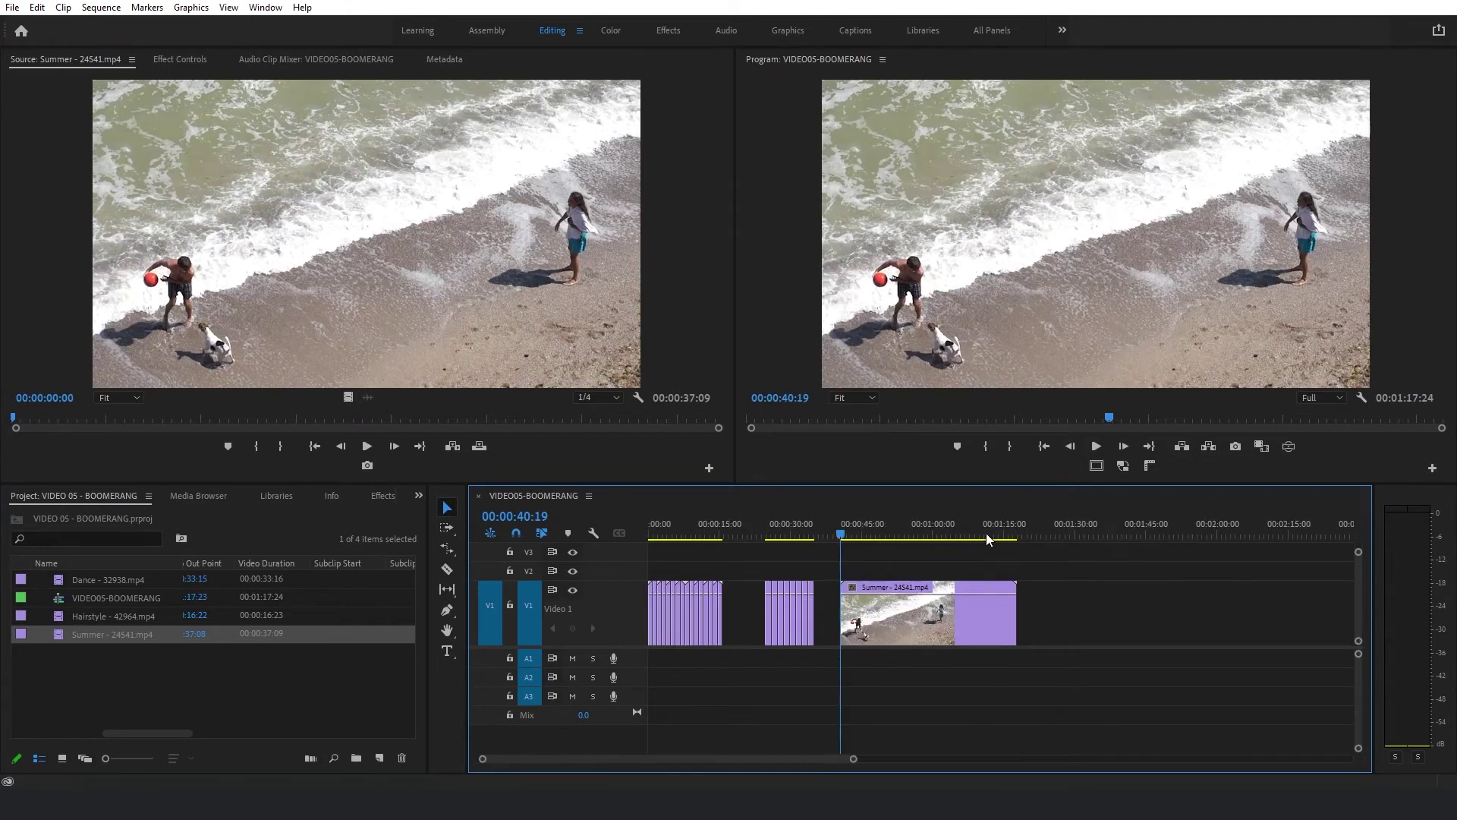
key(backslash)
Step: Trim the Summer clip's start to 00:00:41:13, cut it at 00:00:45:27, and delete the remainder
click(995, 536)
drag(995, 536, 1000, 539)
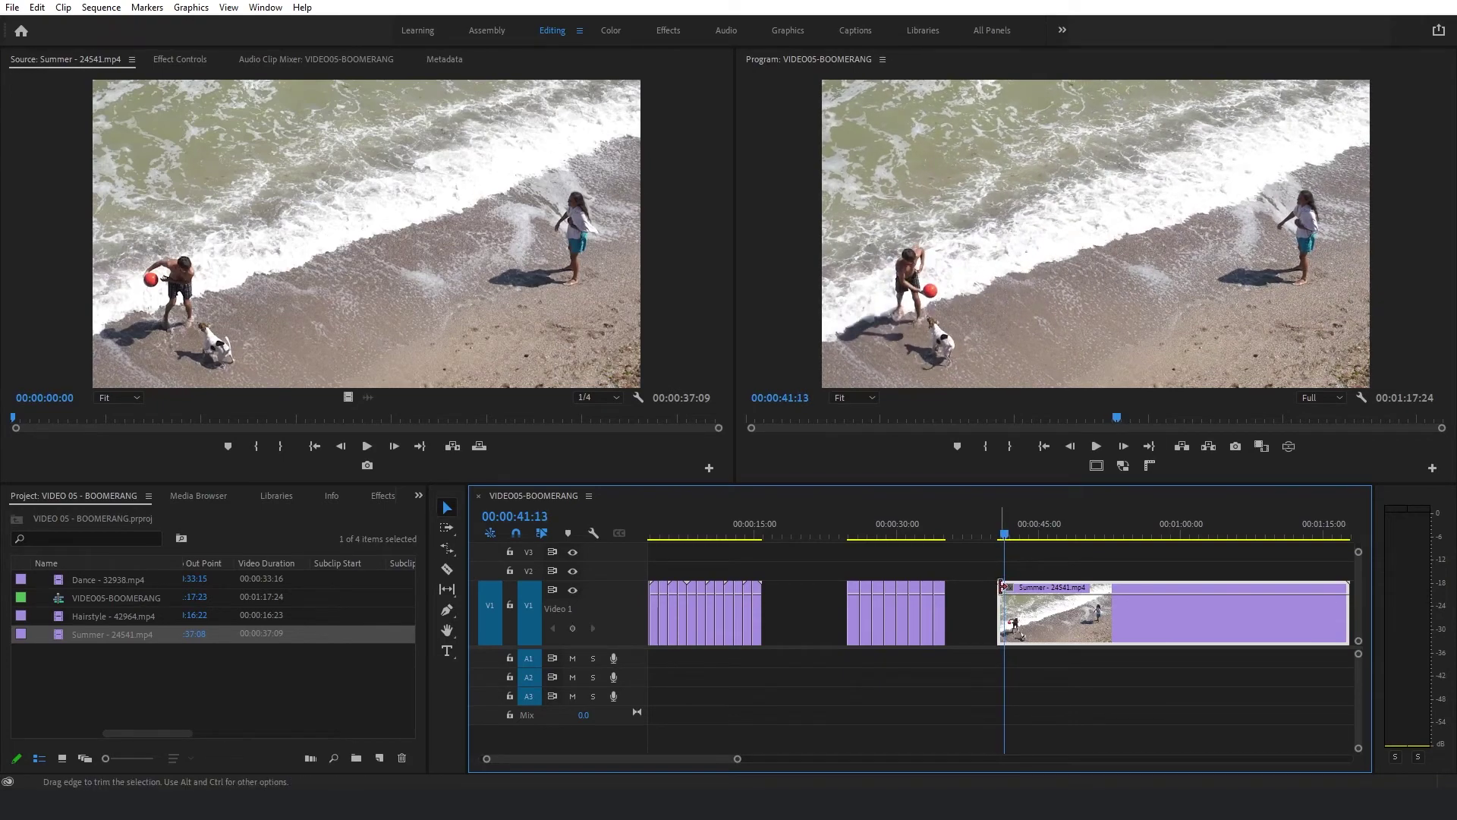
drag(1002, 596, 1006, 597)
click(1010, 537)
drag(1014, 539, 1053, 542)
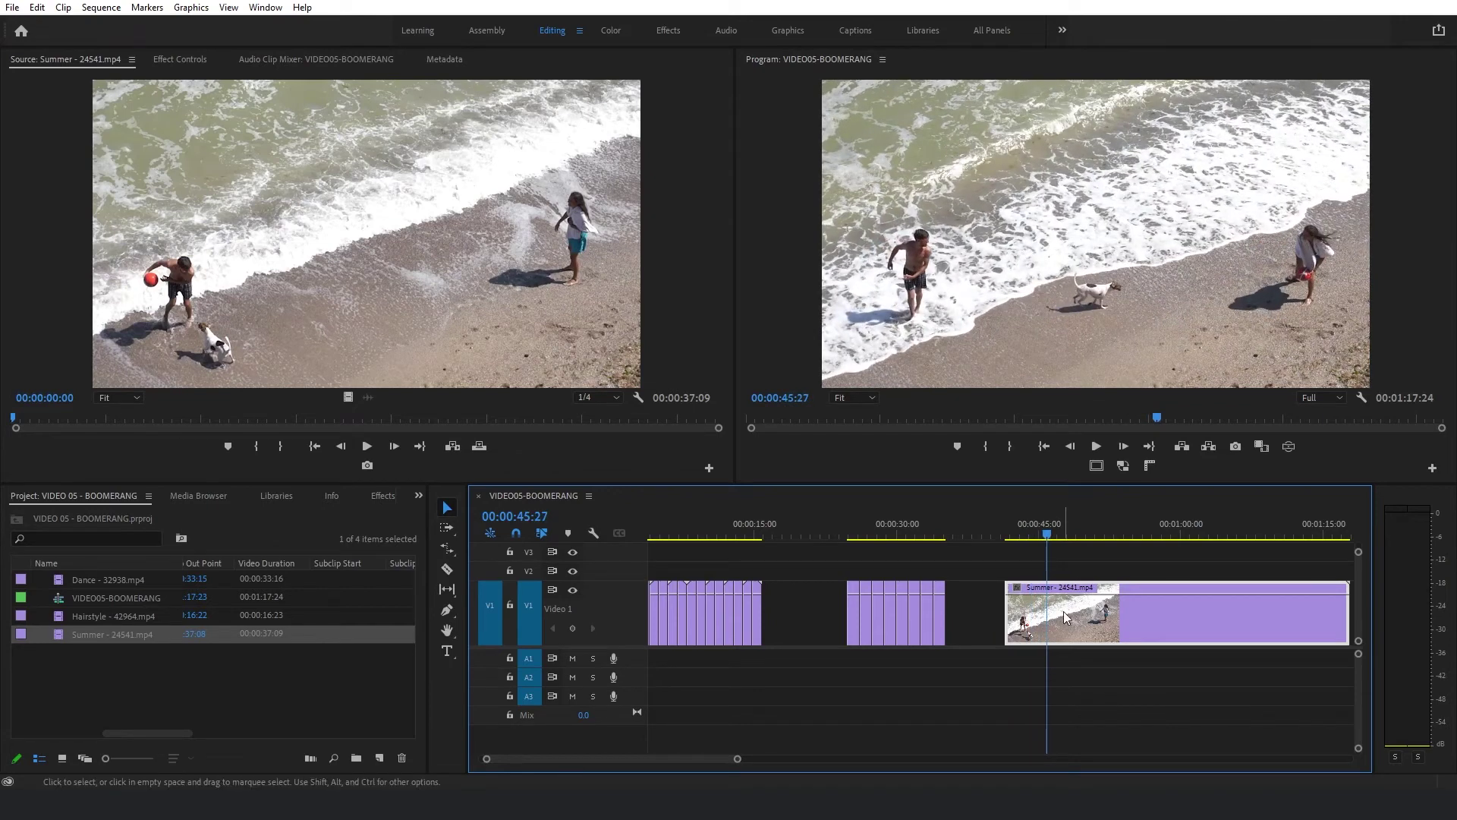
key(ctrl+k)
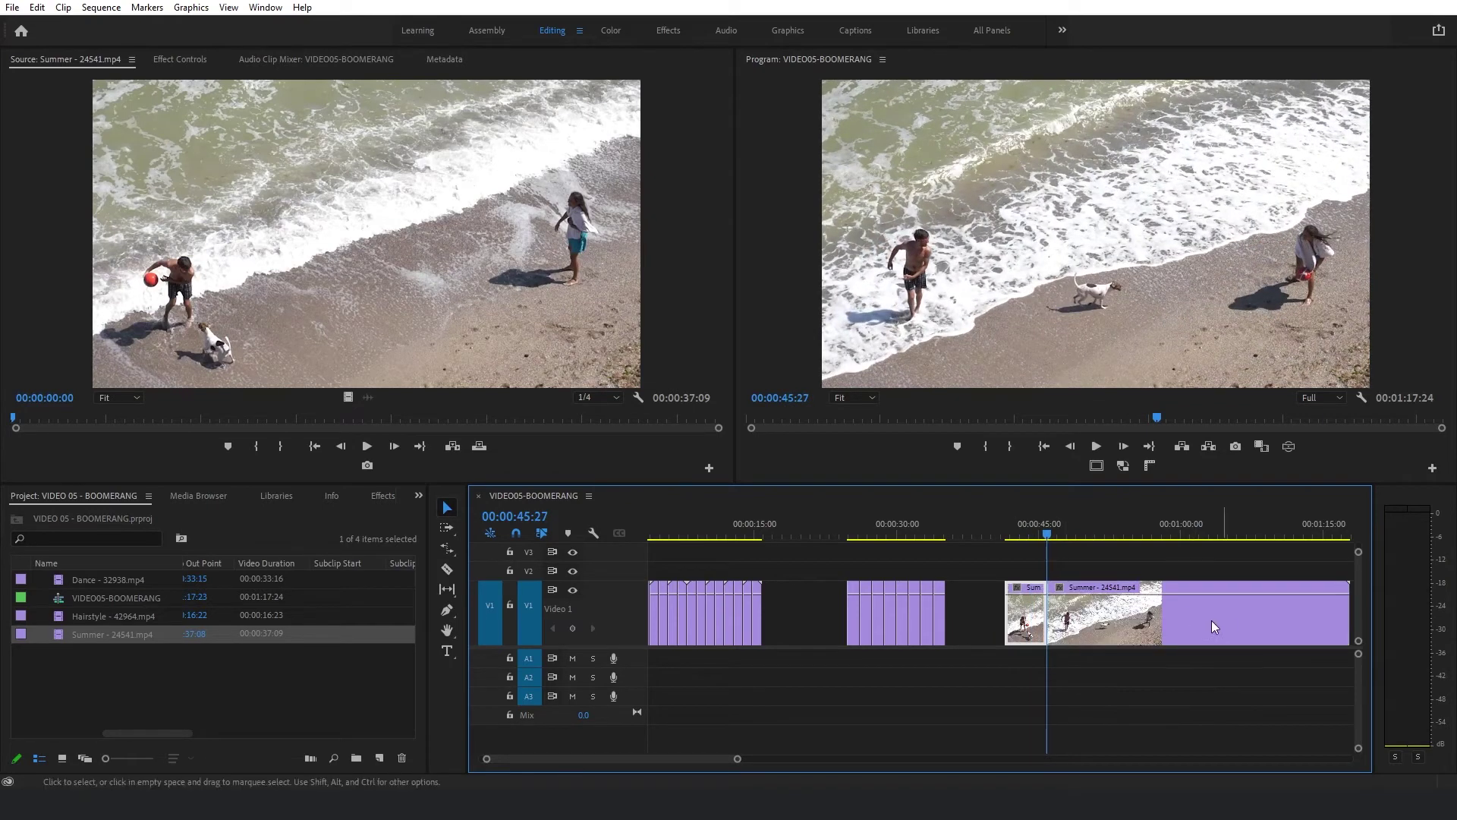
click(1110, 625)
scroll(1105, 615, up, 3)
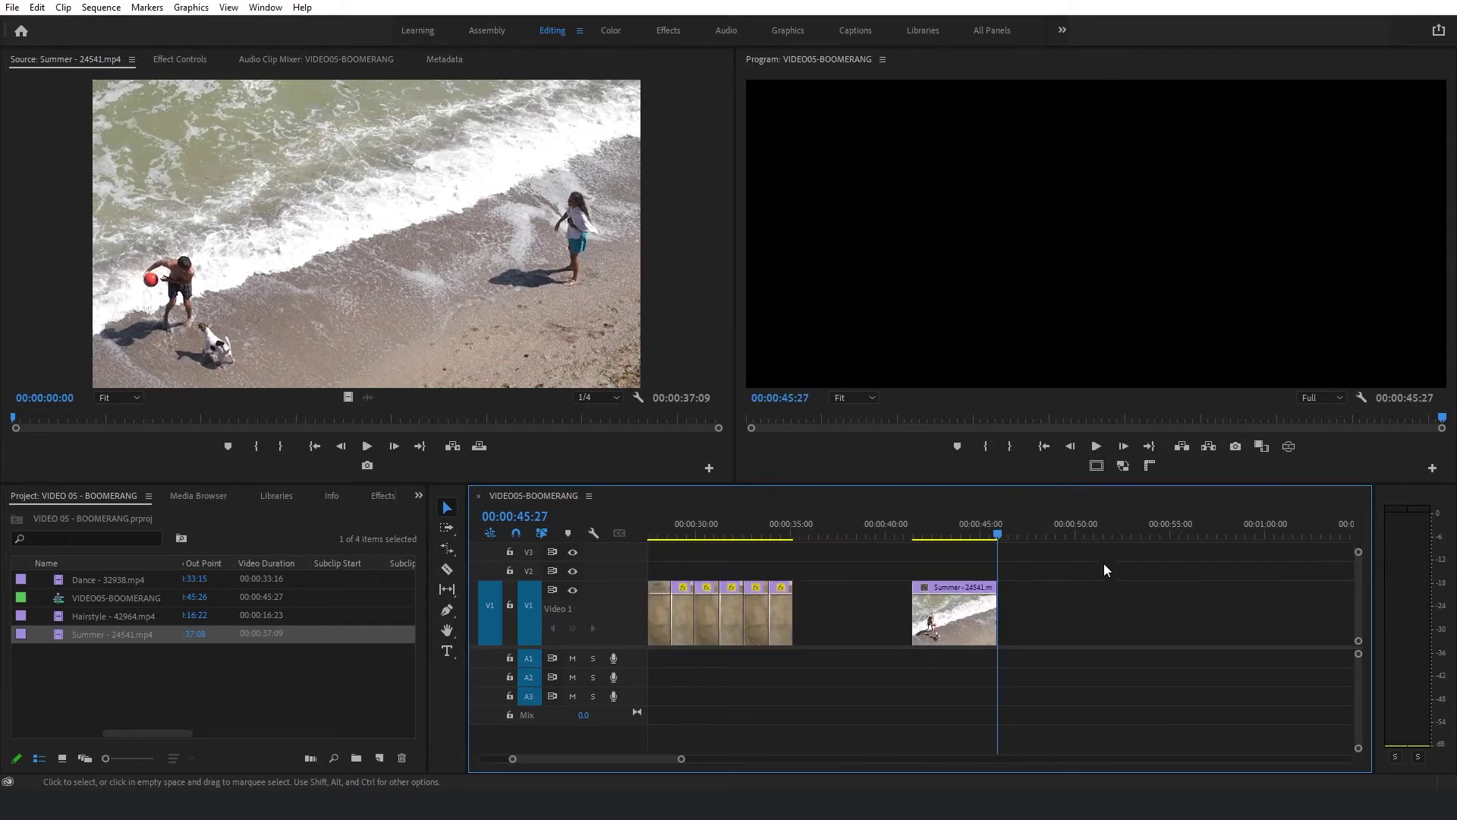
Step: Show the Time Remapping Speed keyframe line on the Summer clip
click(920, 531)
scroll(936, 599, up, 5)
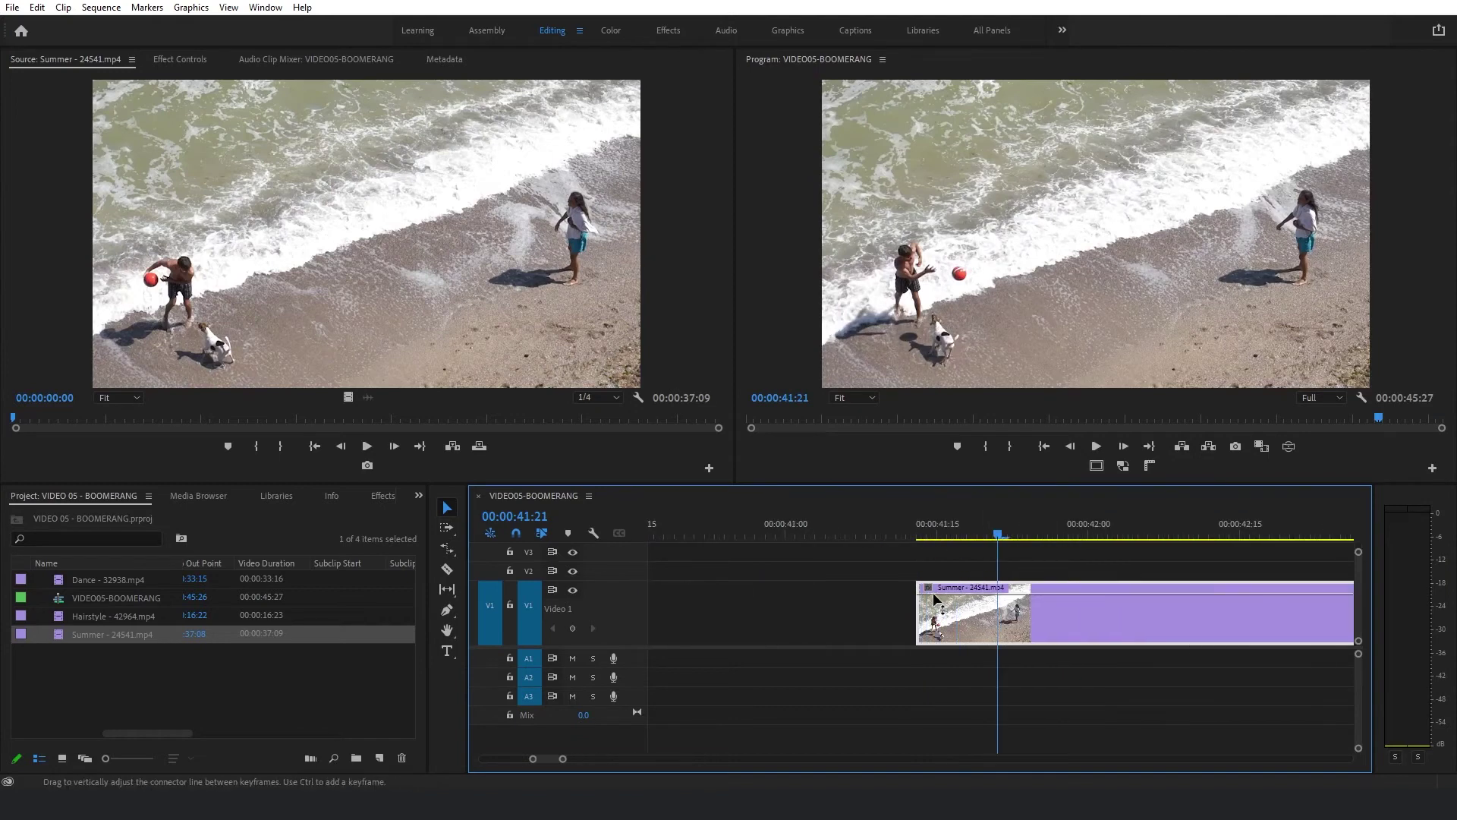
scroll(936, 600, up, 2)
key(Up)
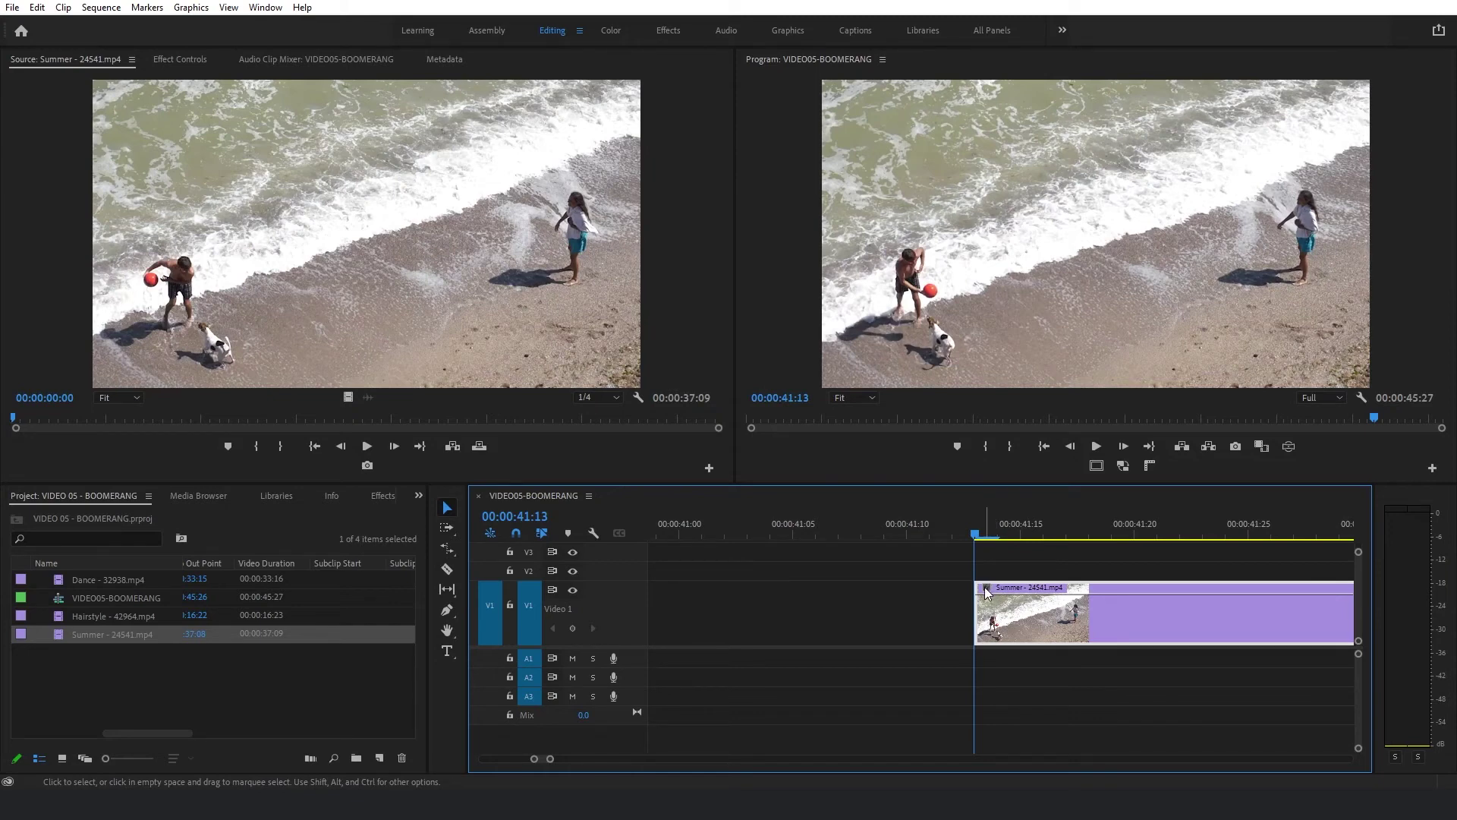
click(988, 589)
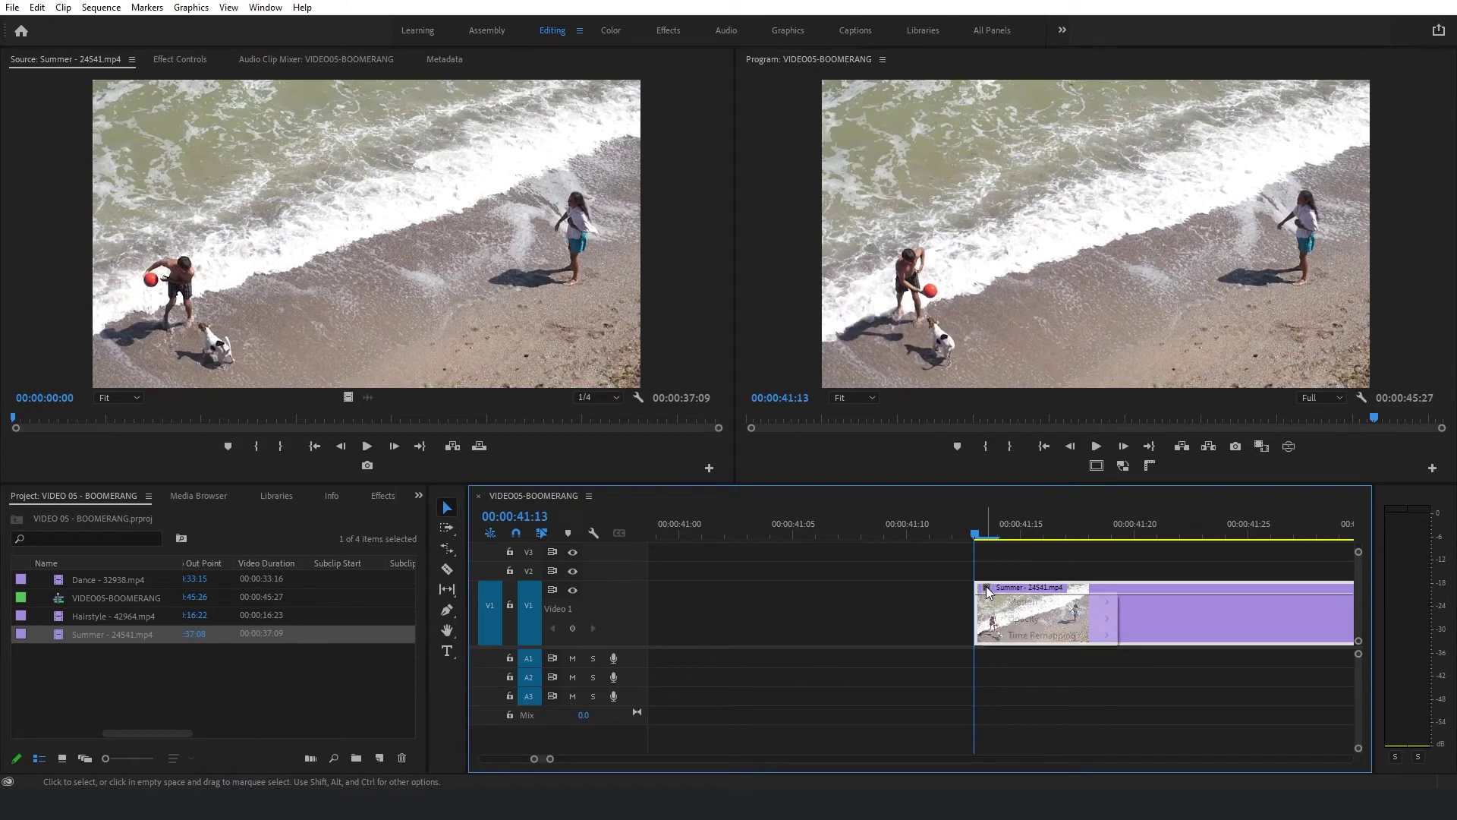
mouse_move(1009, 636)
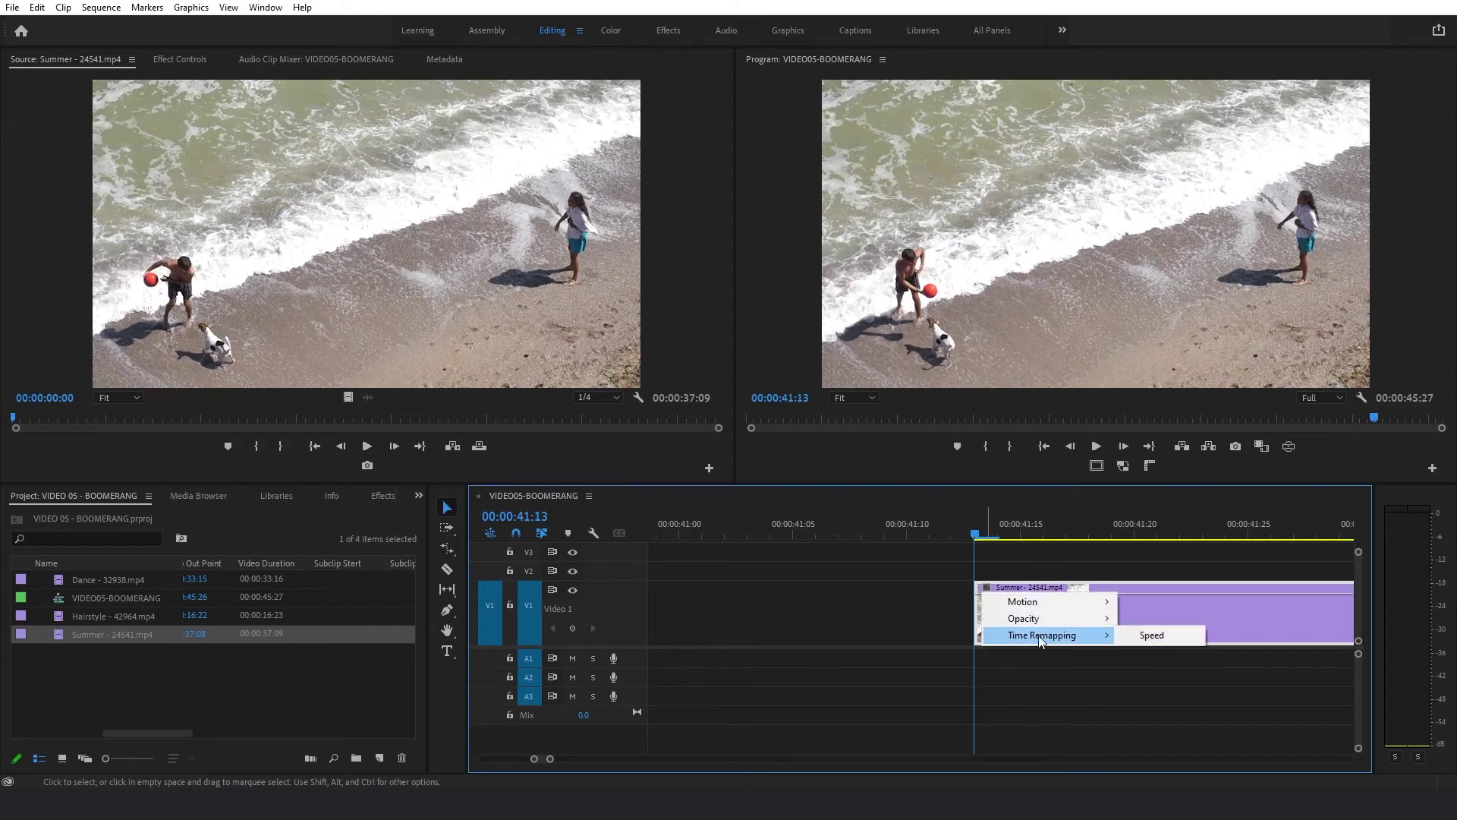
click(1139, 642)
Step: Add a speed keyframe to the Summer clip at 00:00:41:18 and move the playhead to 00:00:45:10
key(minus)
key(minus)
key(minus)
key(minus)
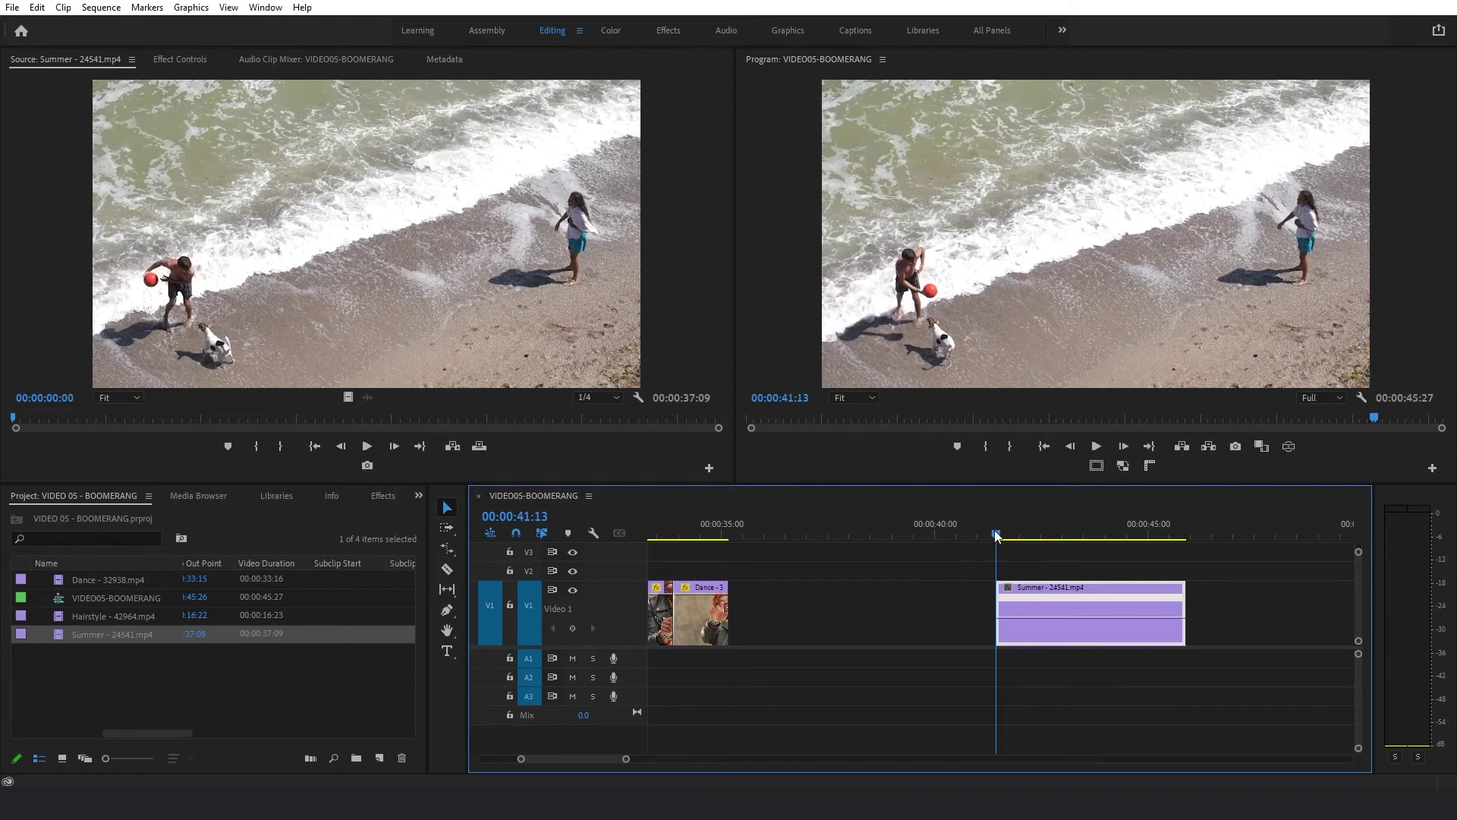
drag(997, 536, 1003, 536)
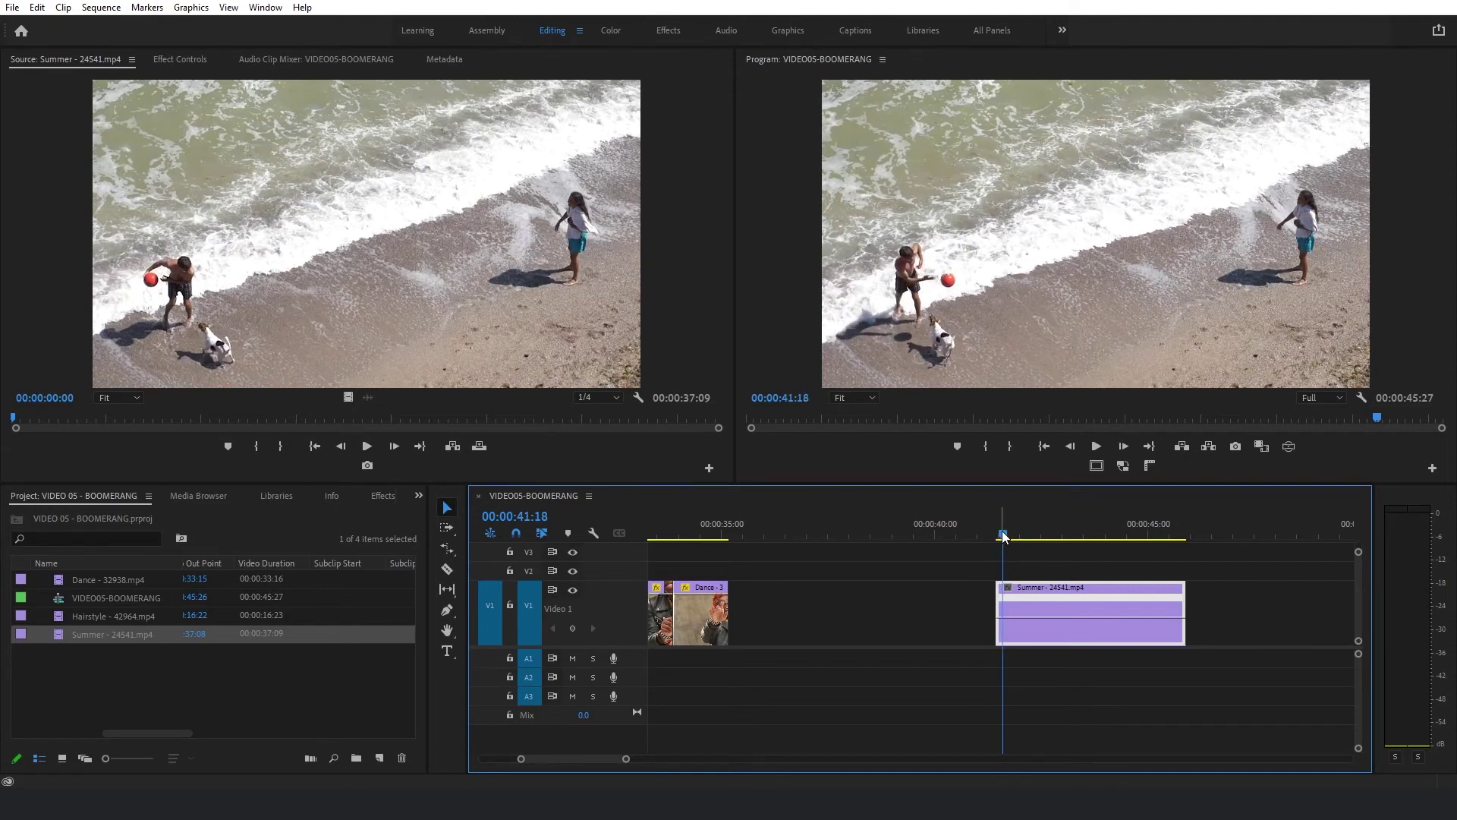
ctrl+click(1005, 621)
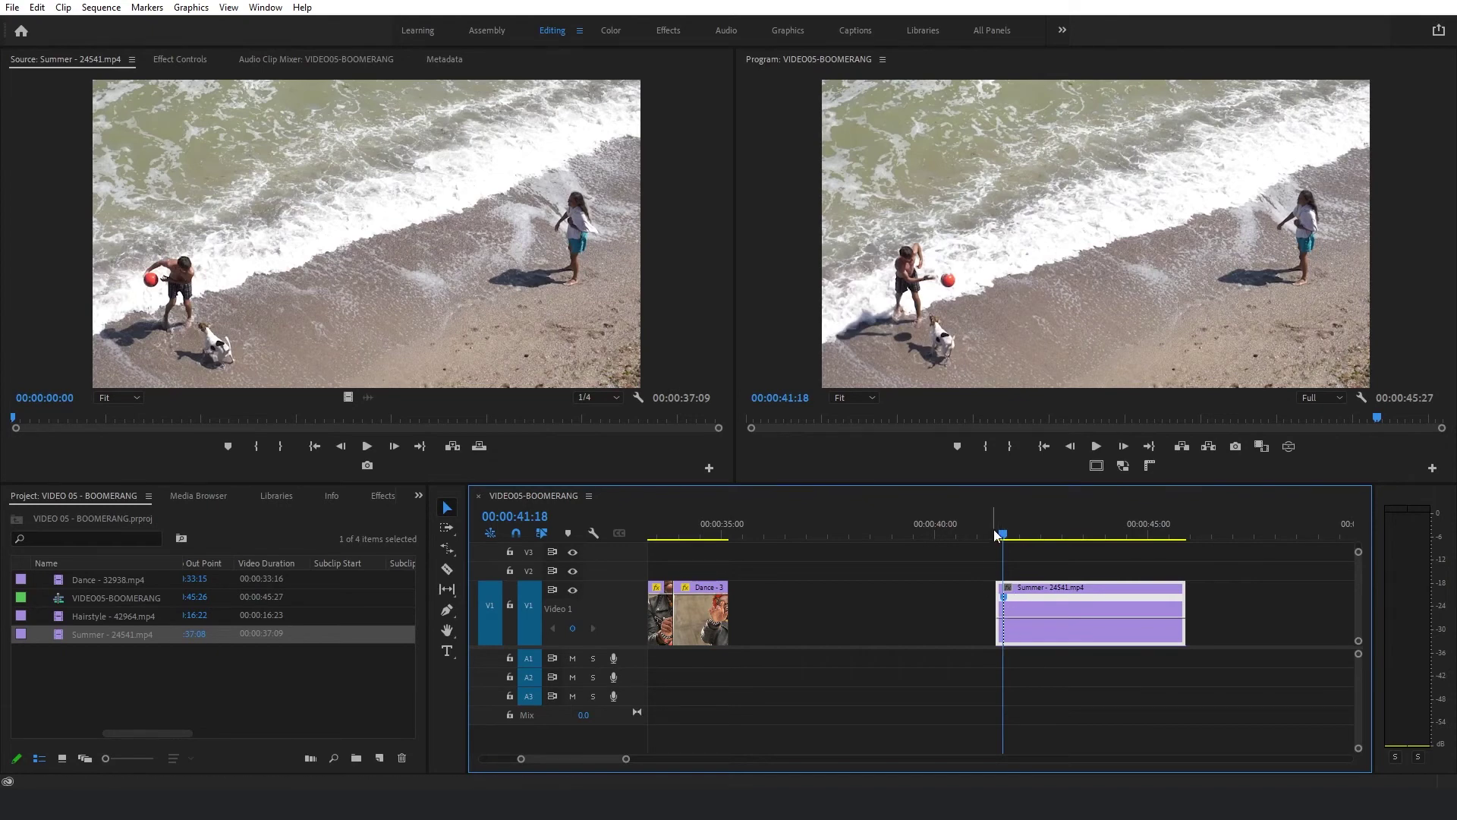
drag(995, 534, 1164, 544)
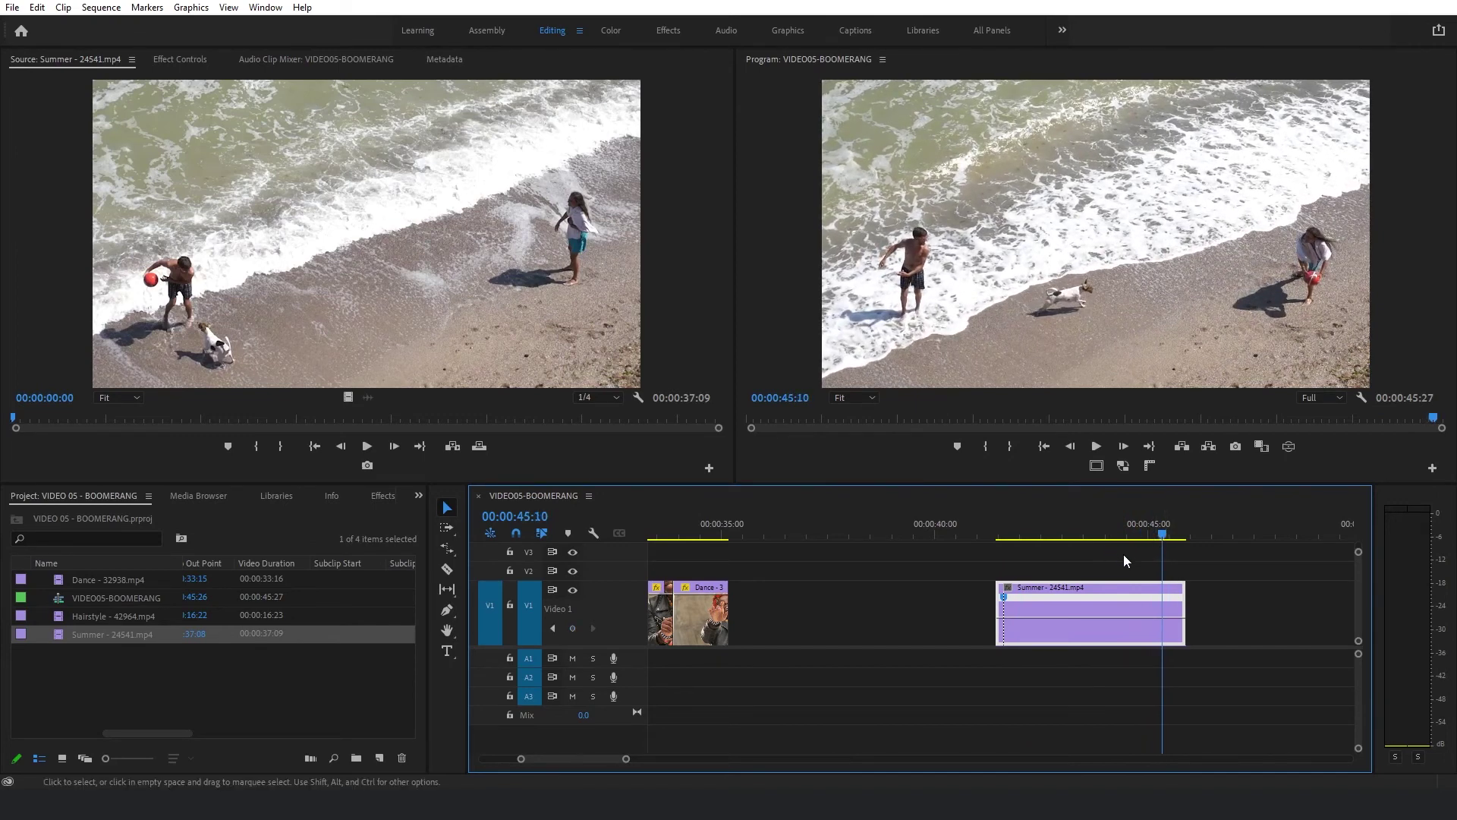
Step: Add a second speed keyframe to the Summer clip at 00:00:45:10 and raise the speed between the two keyframes
click(573, 629)
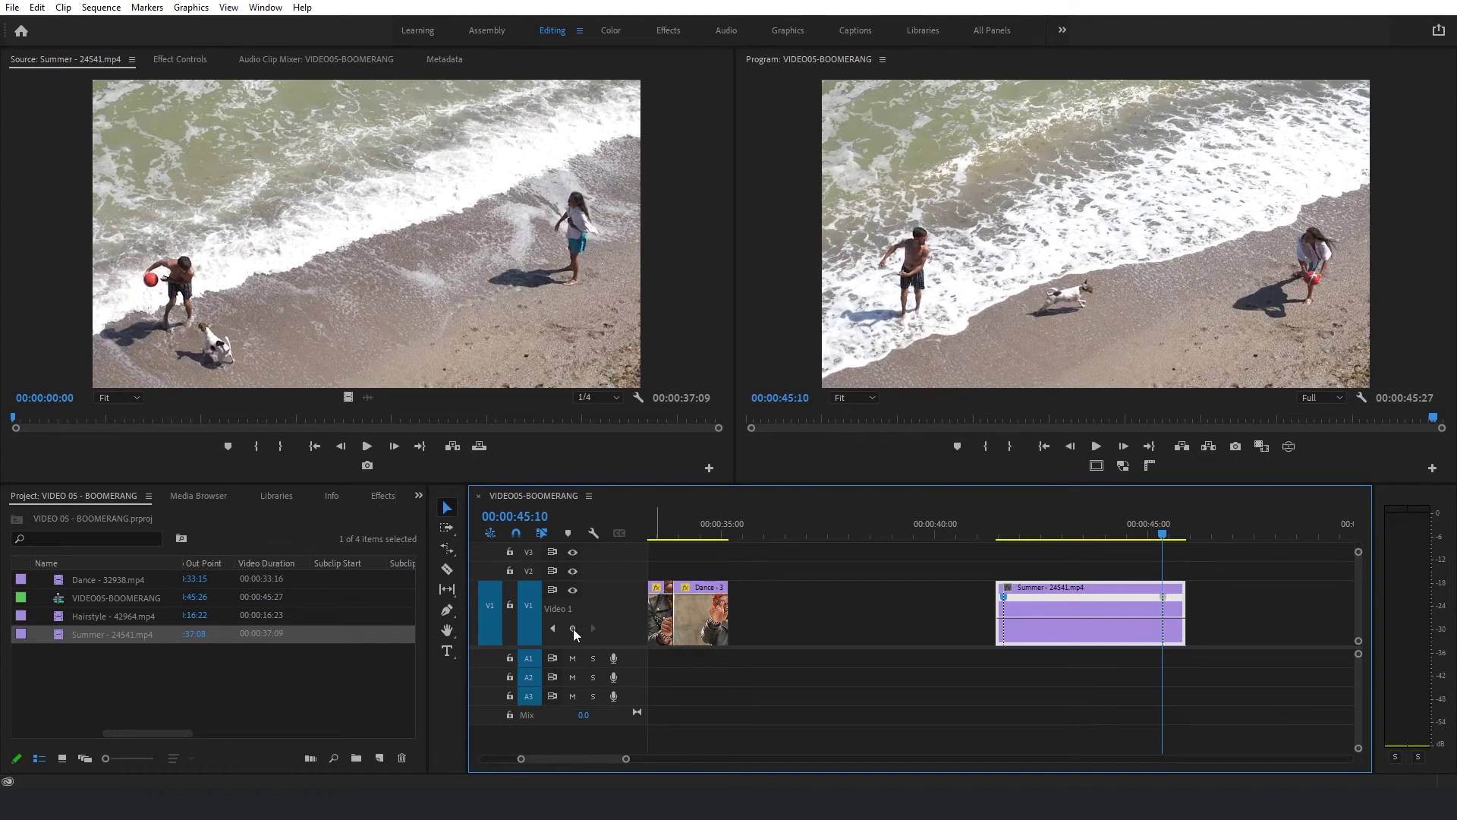
drag(1166, 547, 1078, 545)
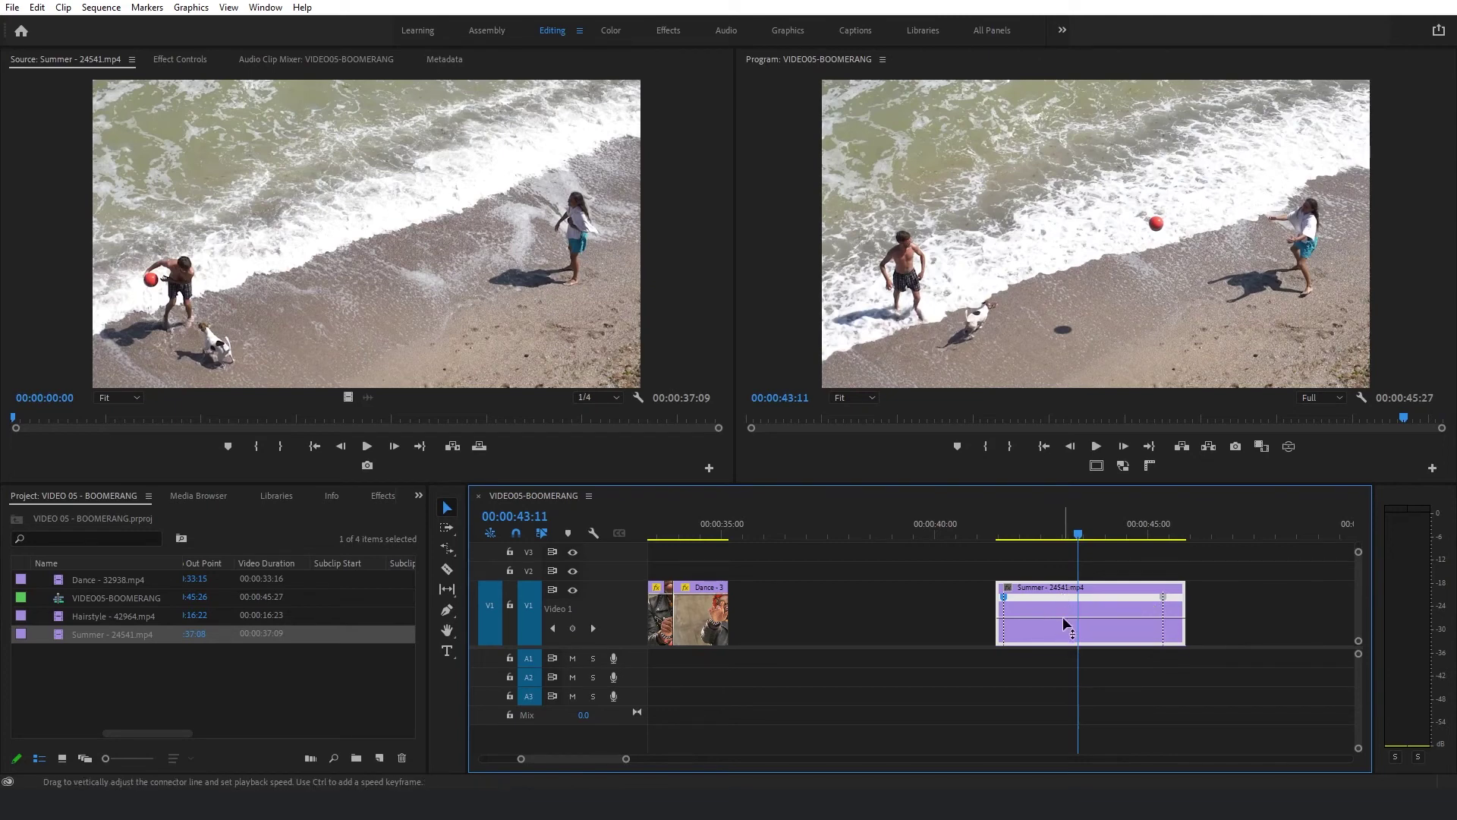
mouse_move(1063, 616)
mouse_down()
mouse_move(1063, 596)
mouse_move(1063, 627)
mouse_up()
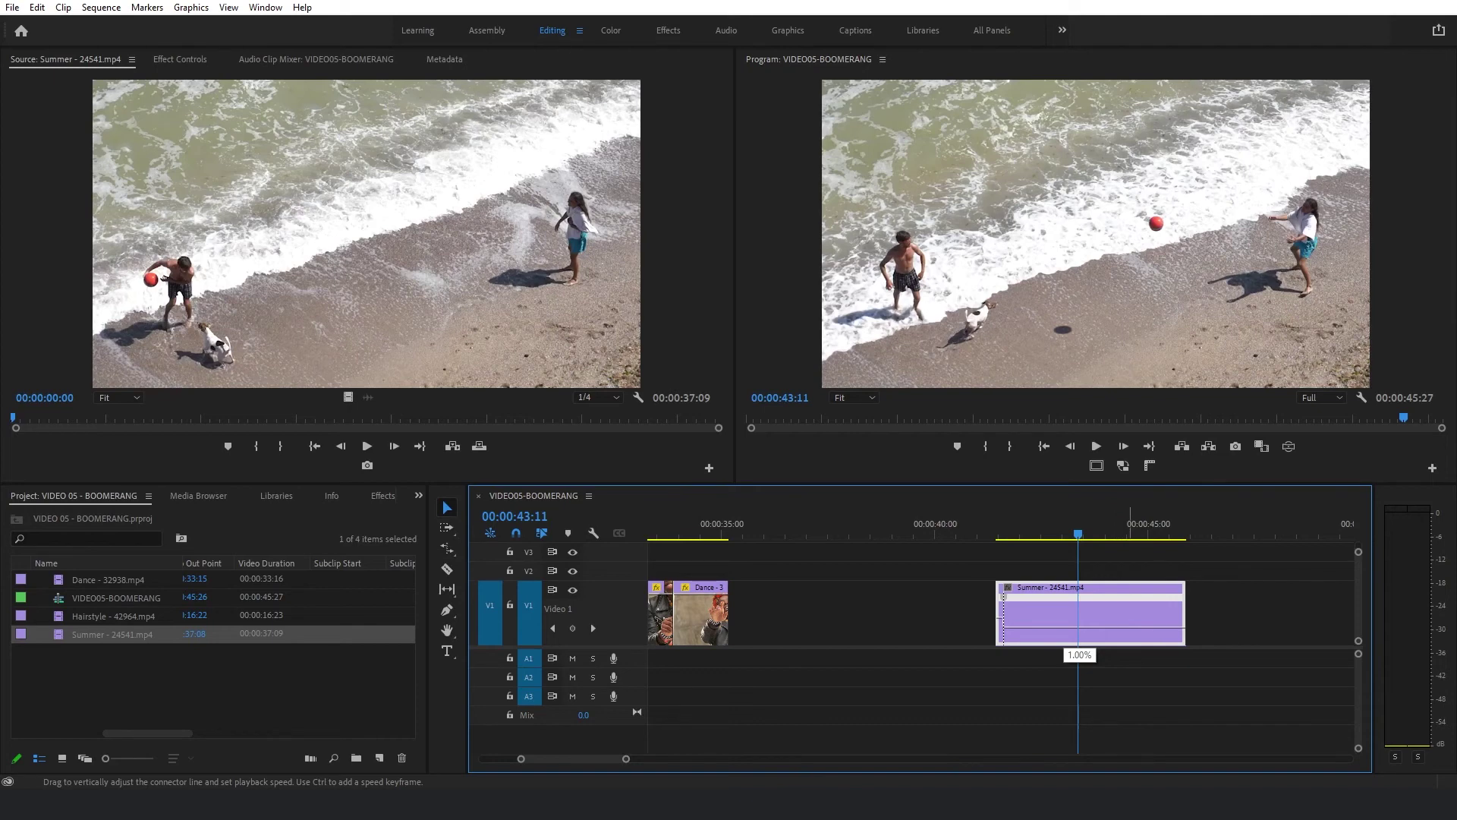
drag(1062, 627, 1062, 600)
drag(1063, 599, 1063, 599)
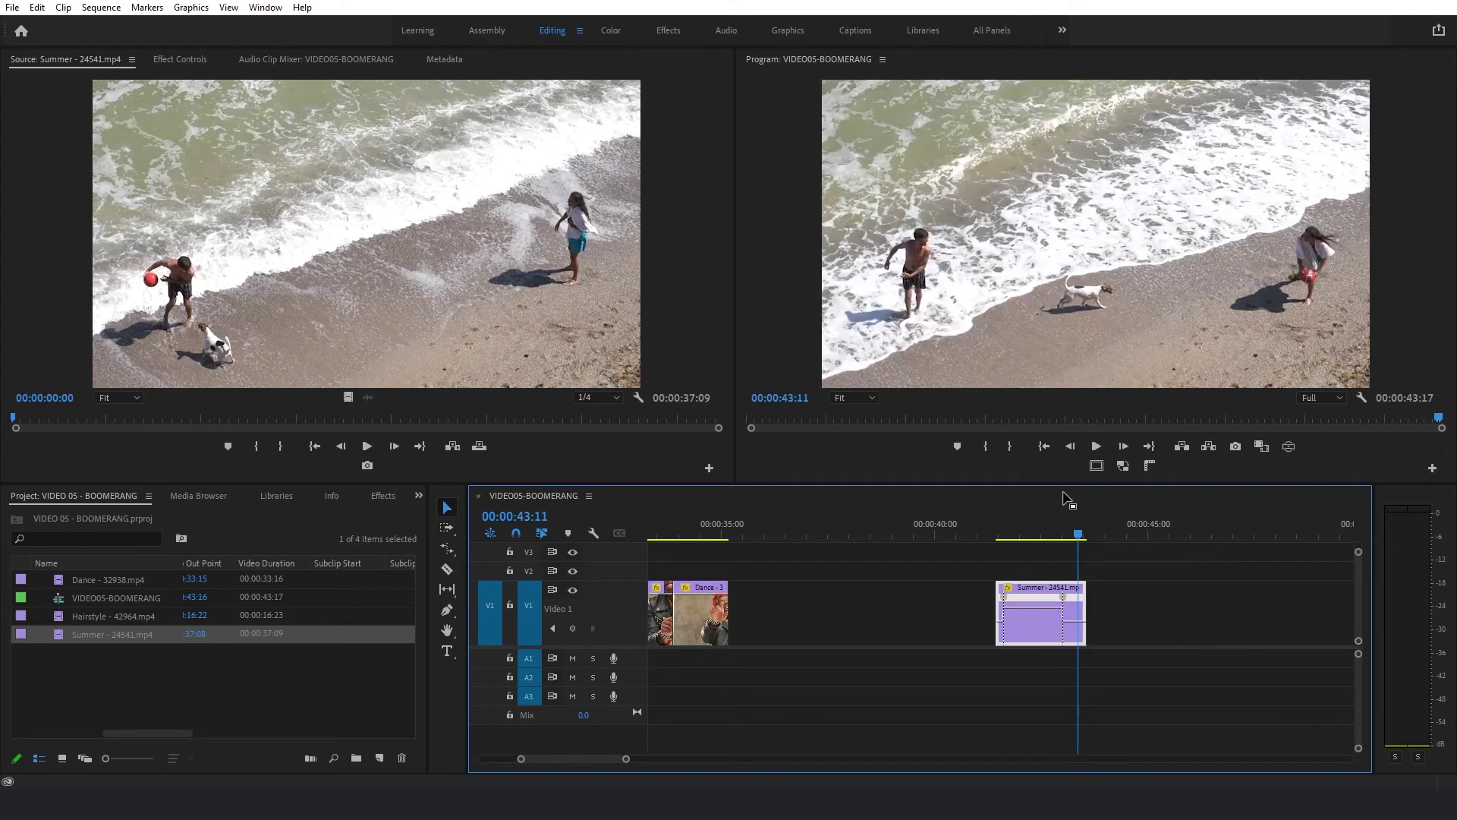
Step: Play the Summer clip from just before its start to review the faster section between the speed keyframes
click(1036, 523)
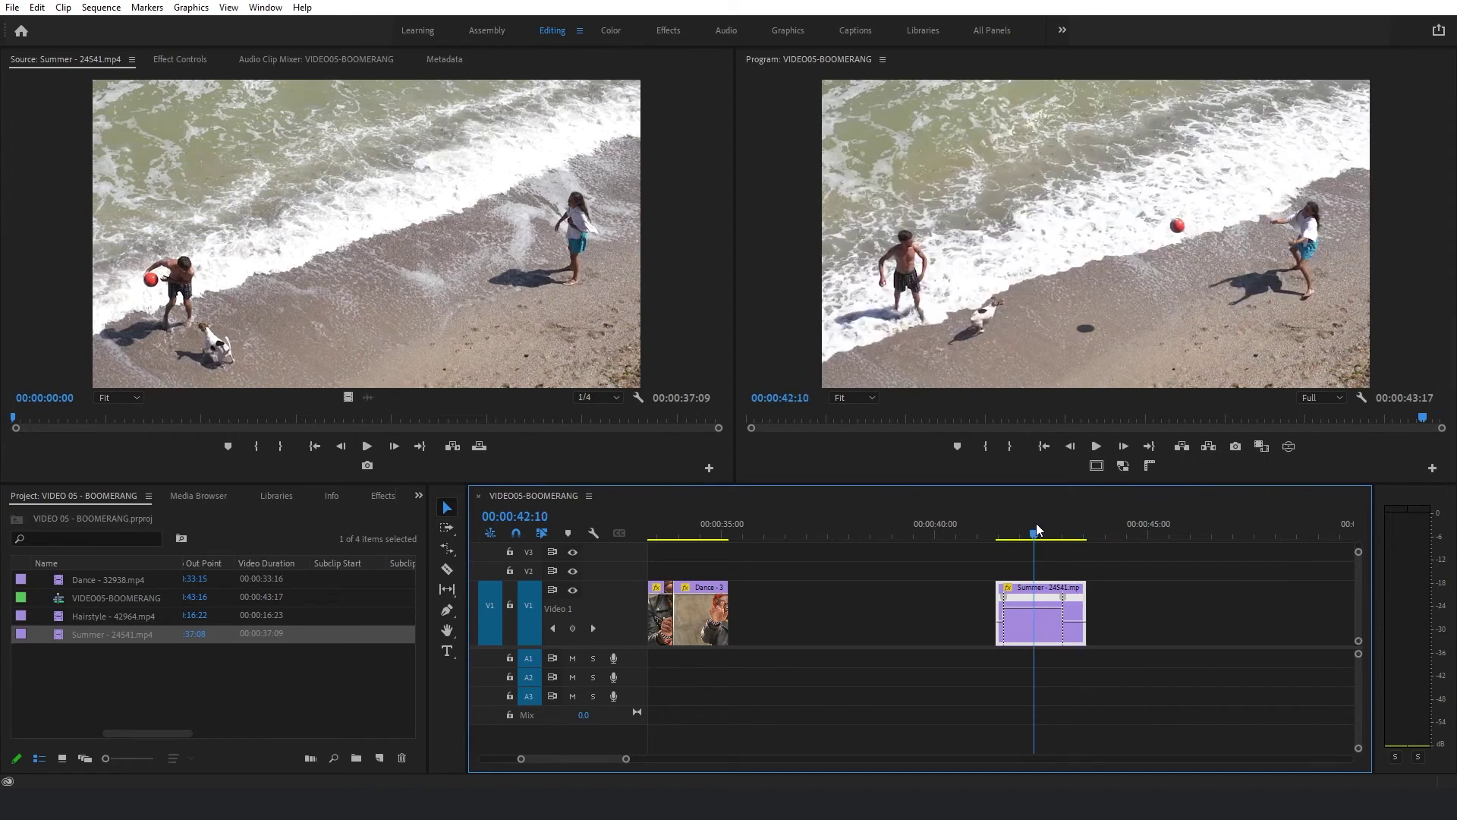
key(=)
click(852, 529)
click(855, 529)
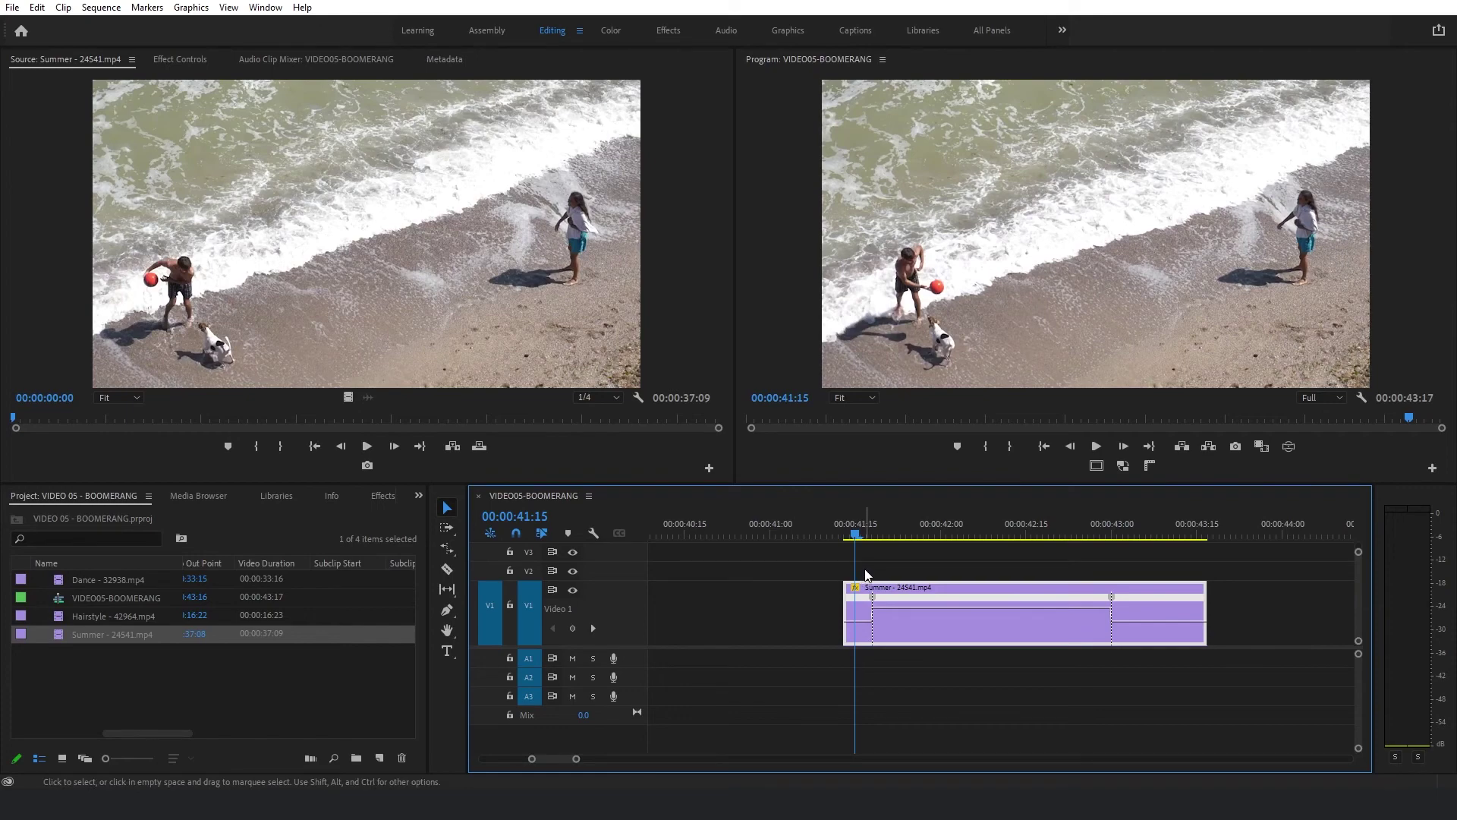
drag(861, 542, 813, 603)
key(space)
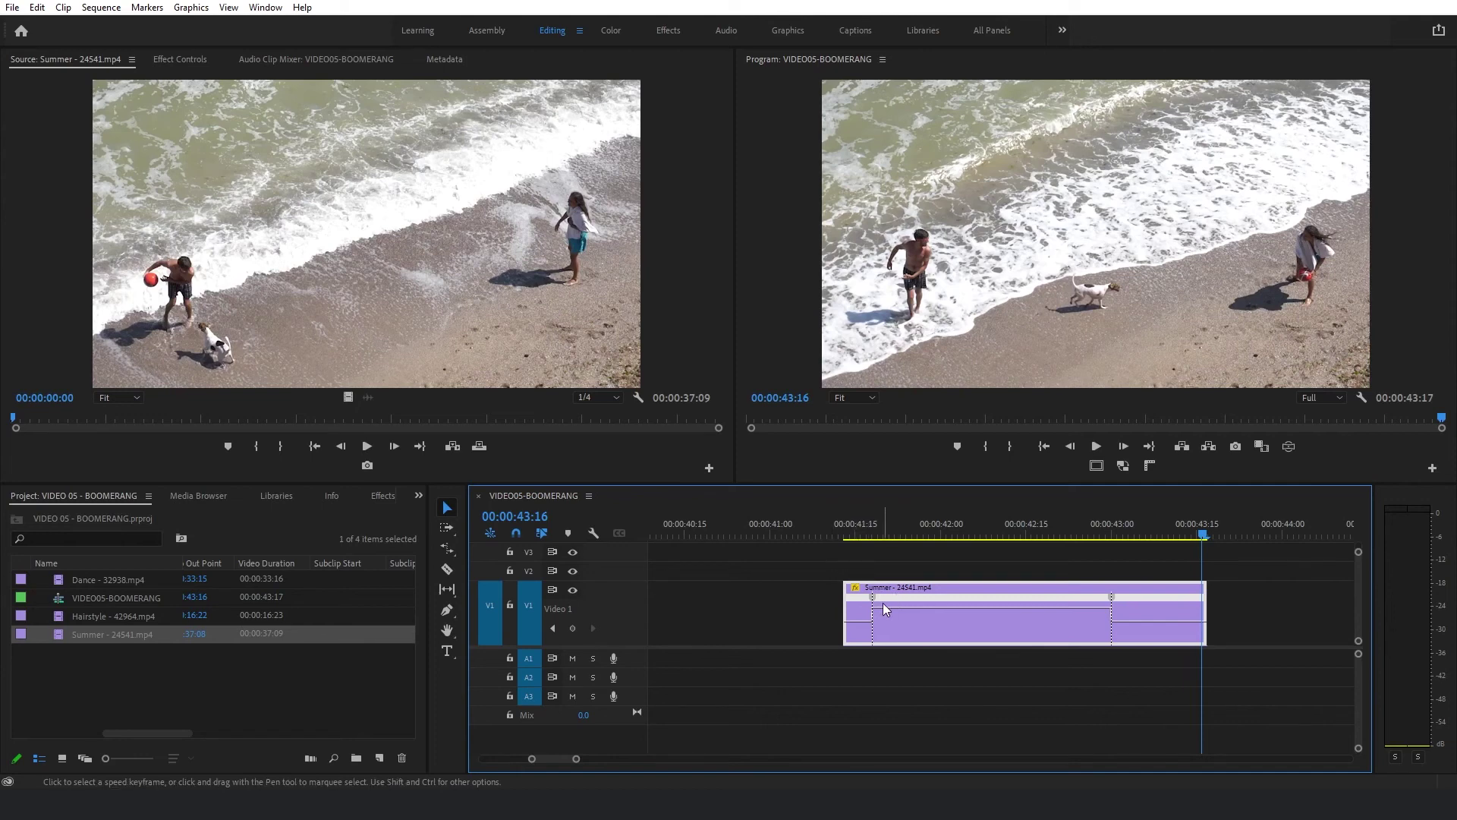
Step: Split both speed keyframes on the Summer clip into gradual ramps into and out of the faster middle section
drag(873, 598, 928, 607)
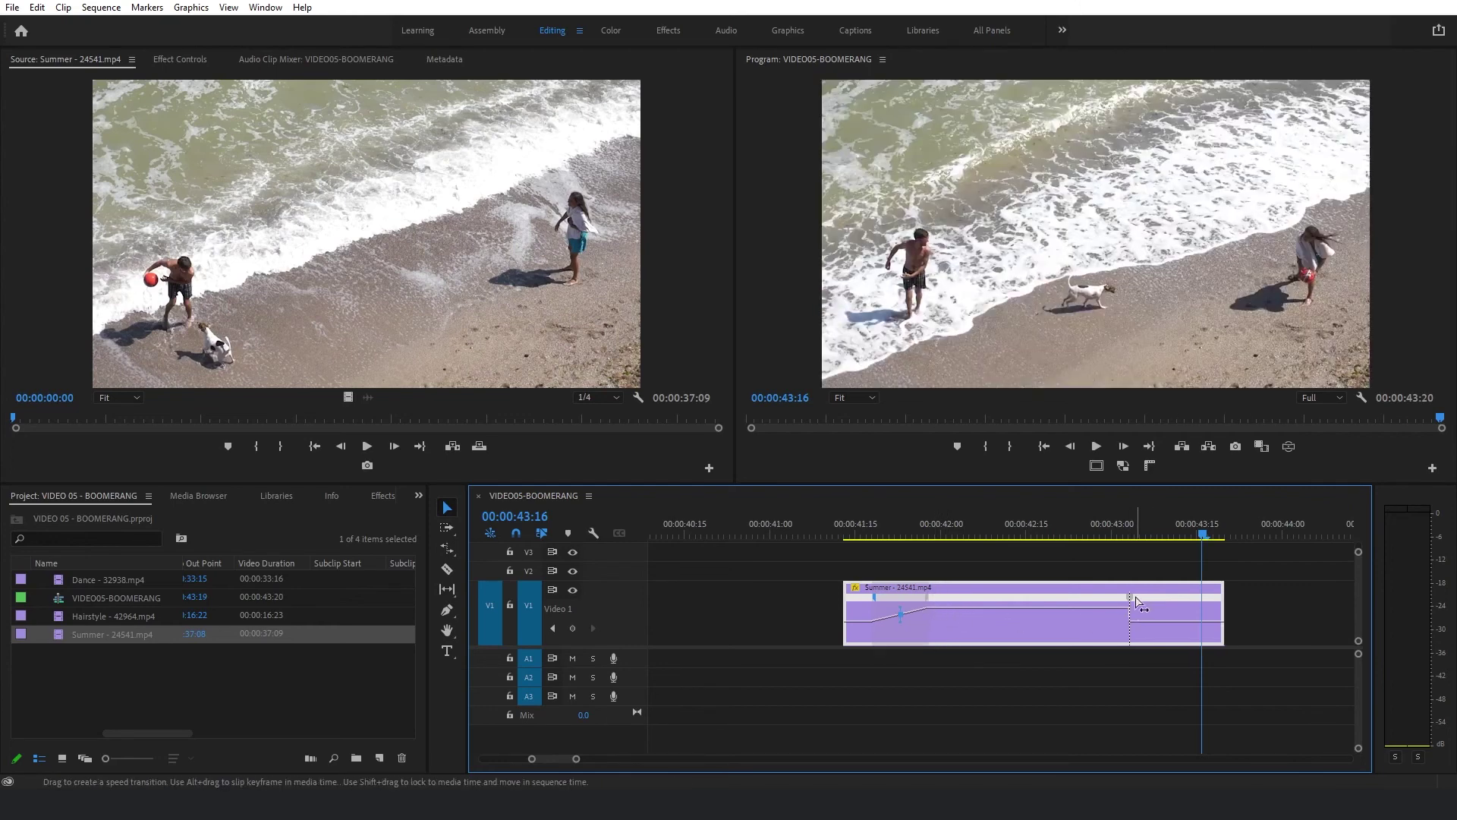
drag(1131, 603, 1062, 605)
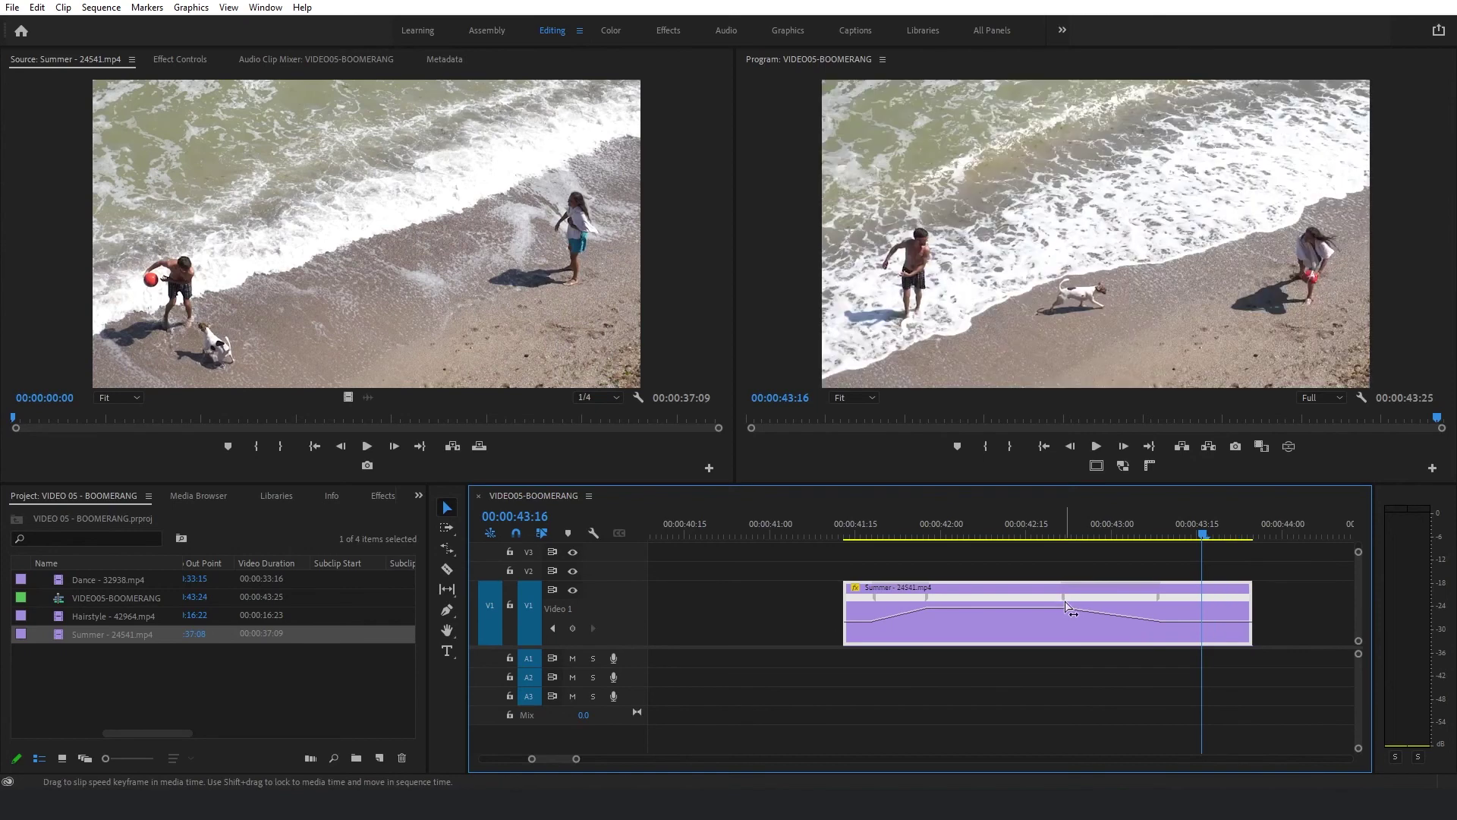
click(1076, 597)
Step: Trim the Summer clip's end back to 00:00:43:10, where the second ramp finishes, and play it from 00:00:41:03
drag(1249, 599, 1165, 600)
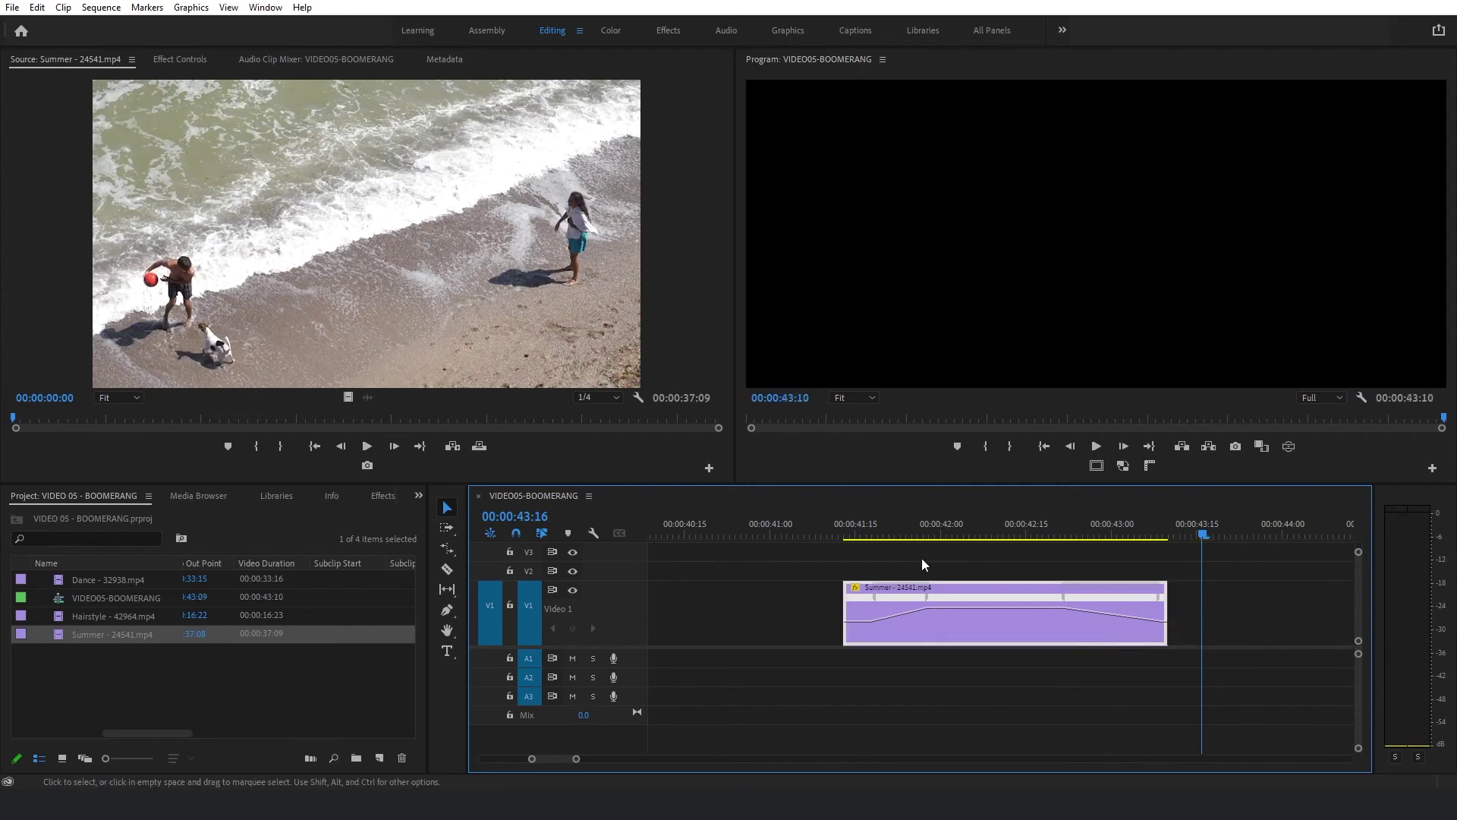
click(790, 526)
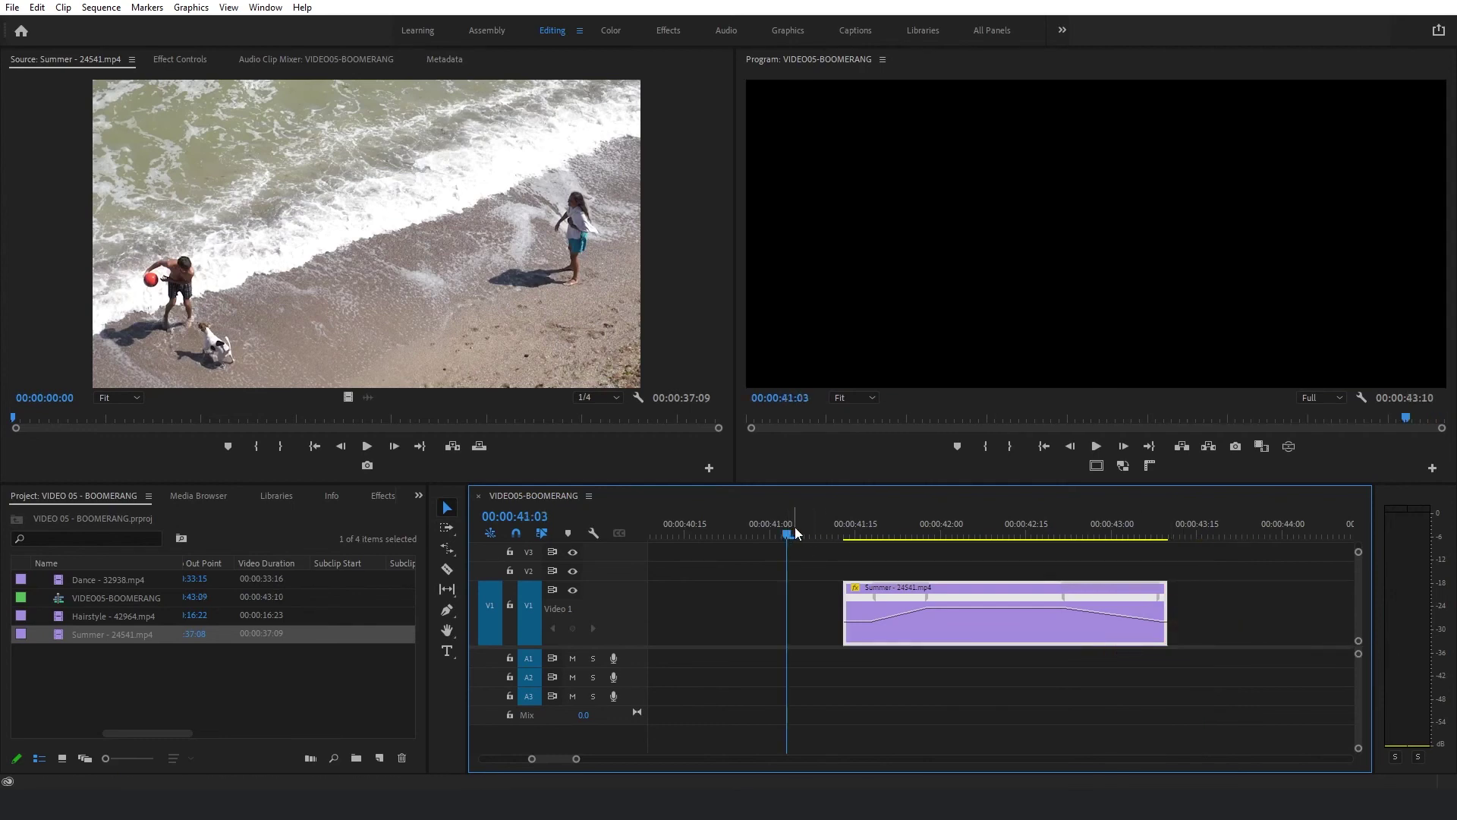
key(space)
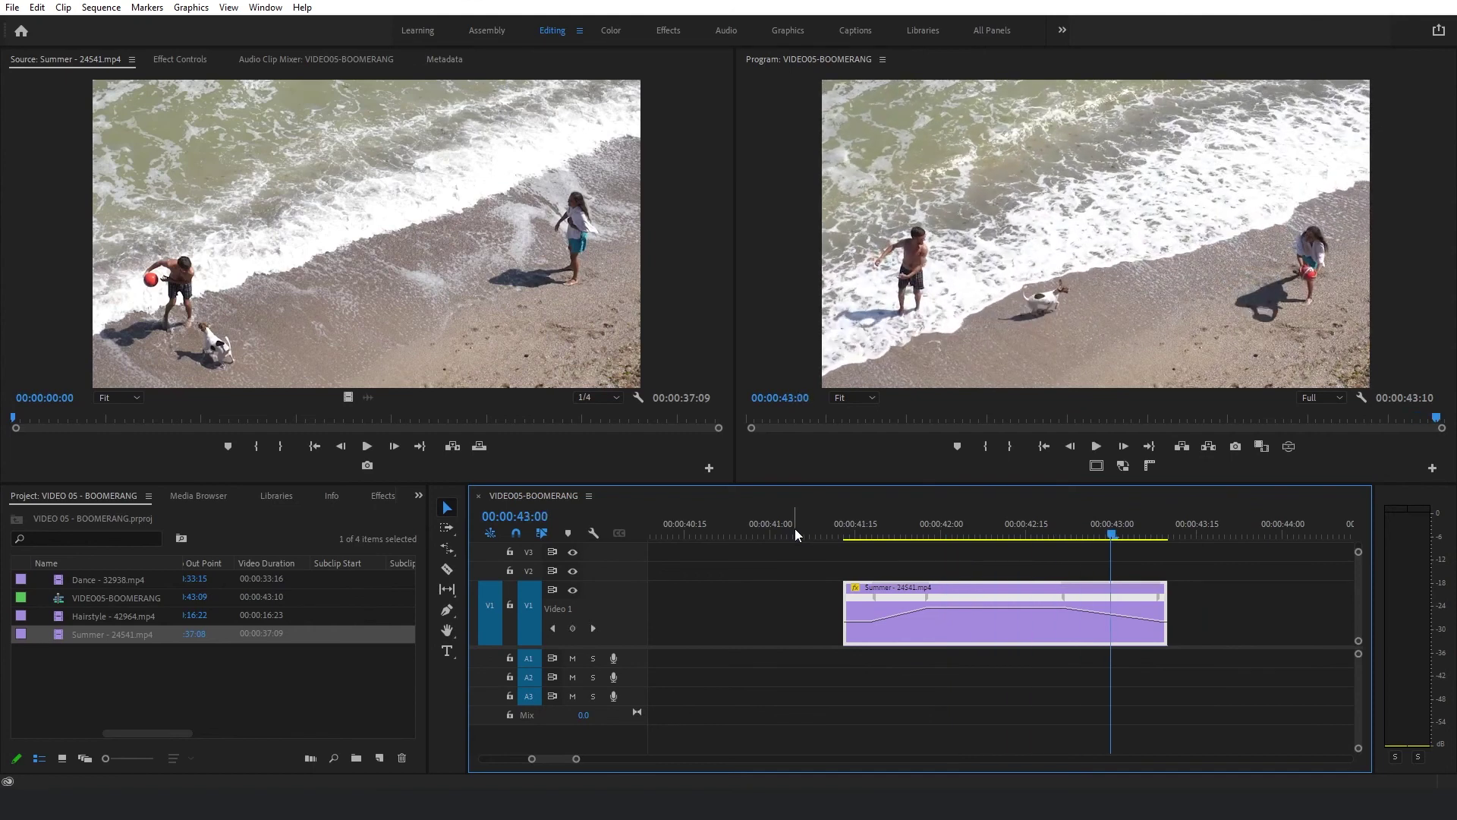
Step: Duplicate the speed-ramped Summer clip directly after the original on V1 and reverse the copy's speed
scroll(795, 529, down, 4)
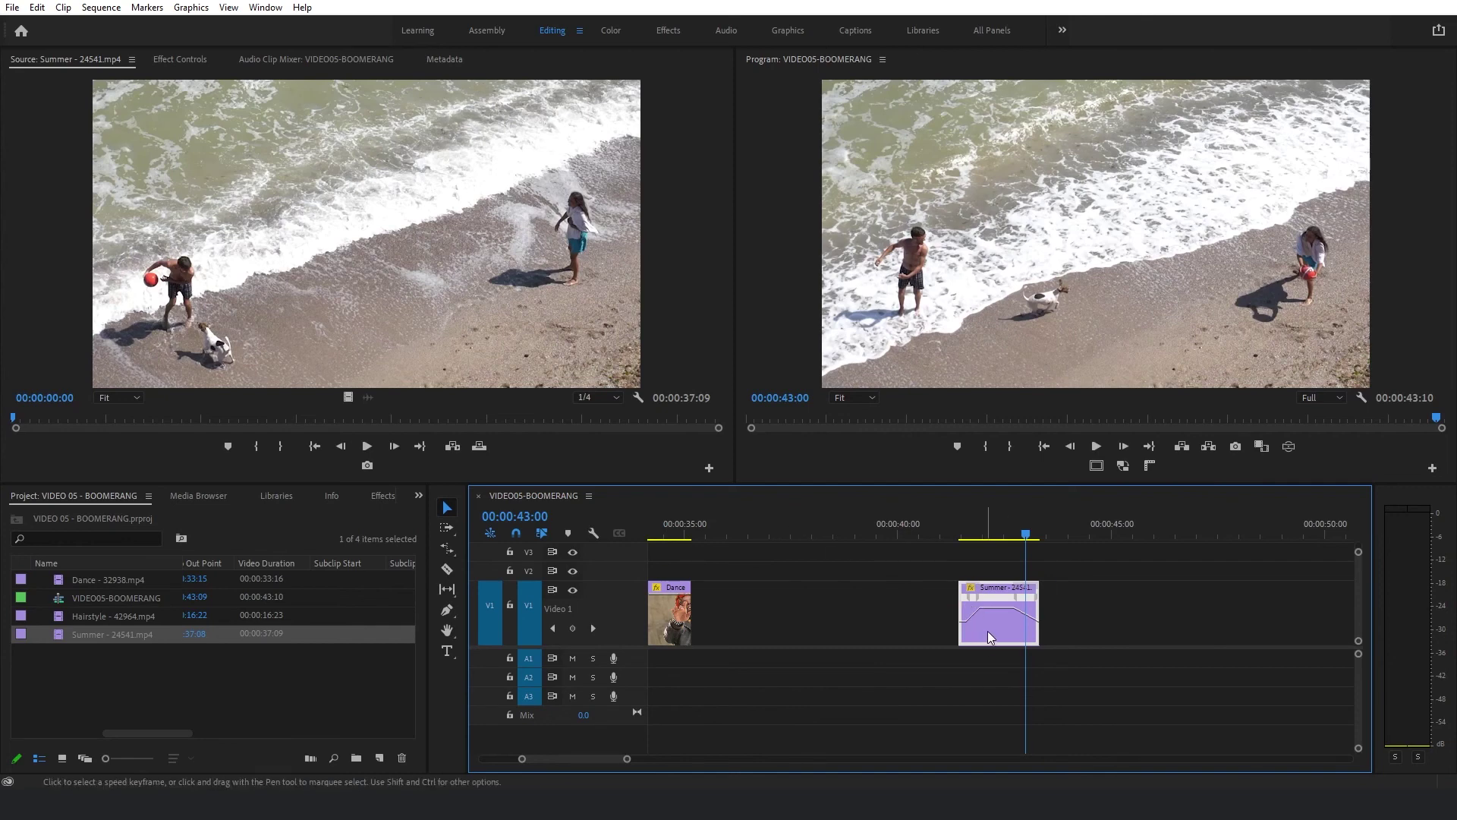
drag(986, 631, 1081, 616)
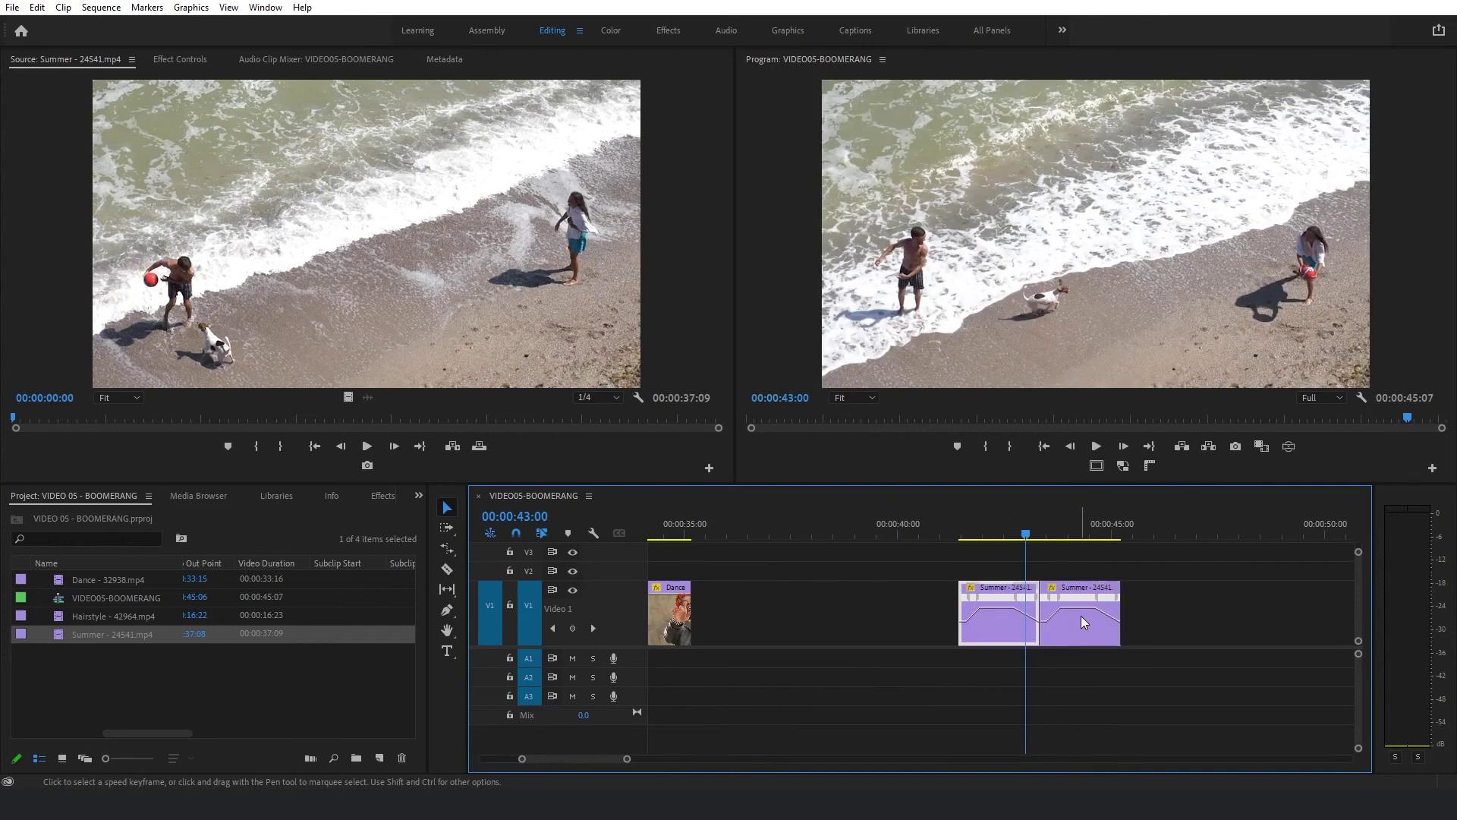
click(1069, 536)
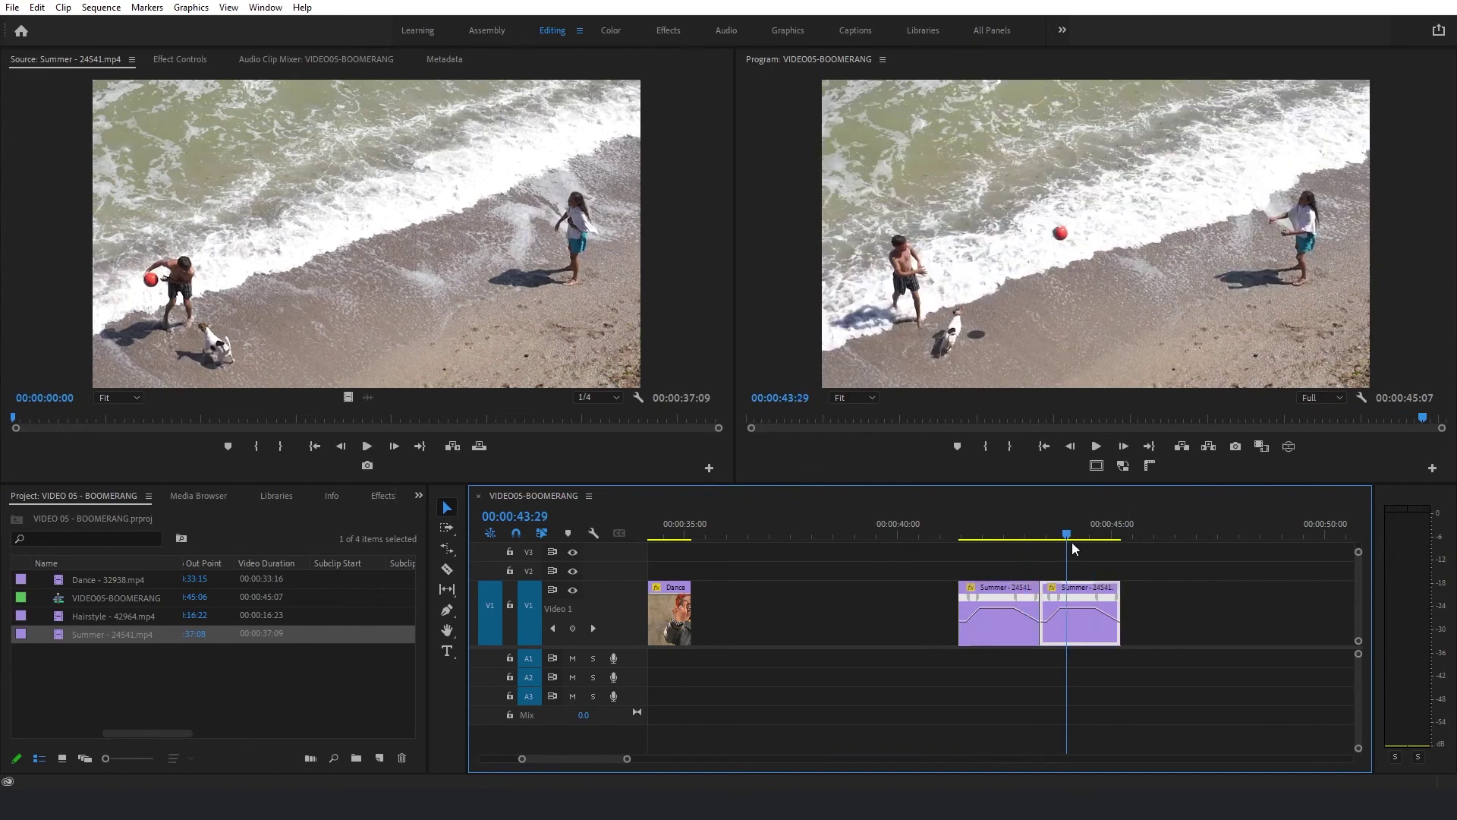
right_click(1072, 623)
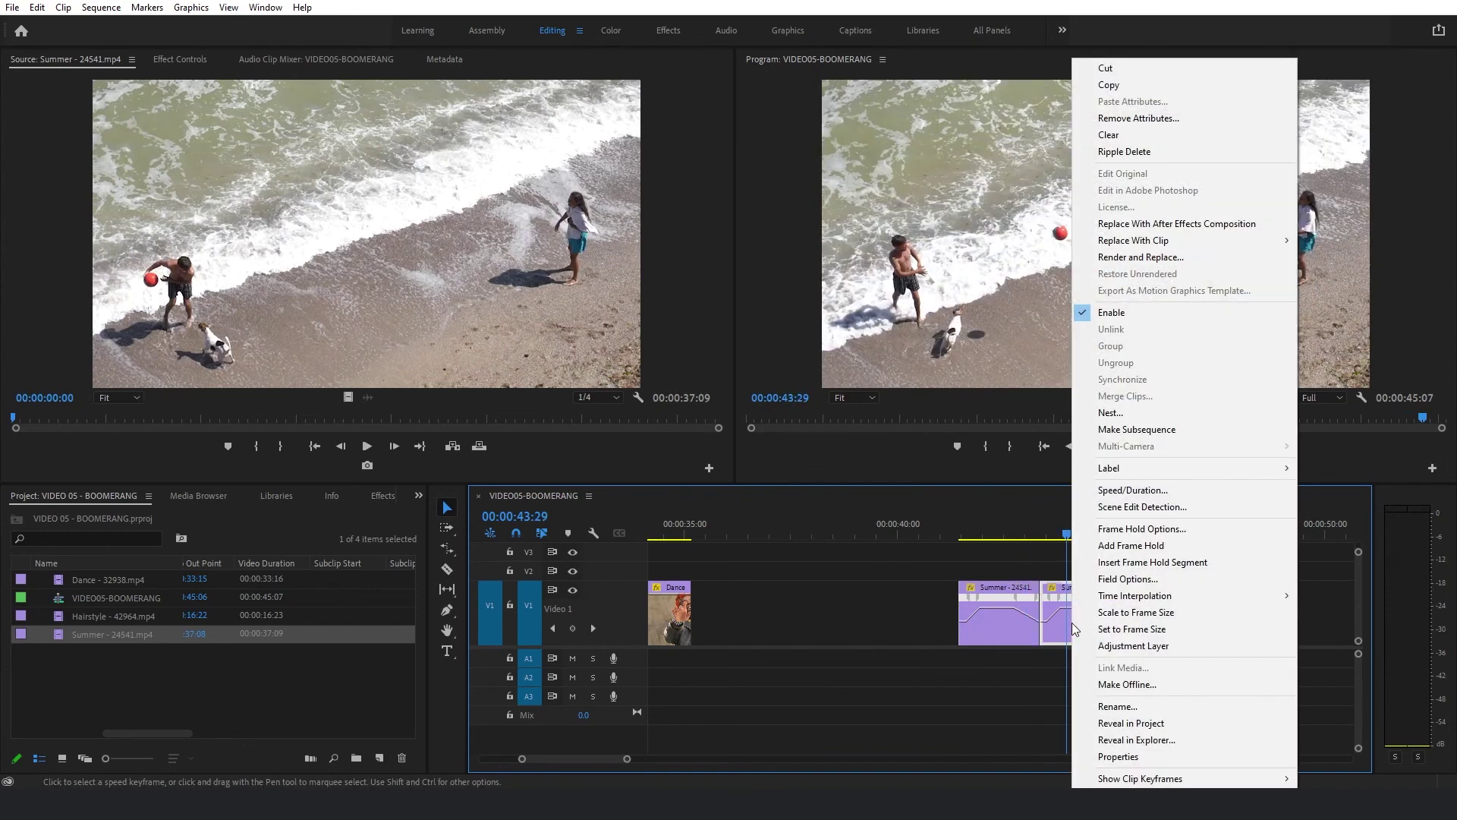
click(1131, 491)
click(693, 390)
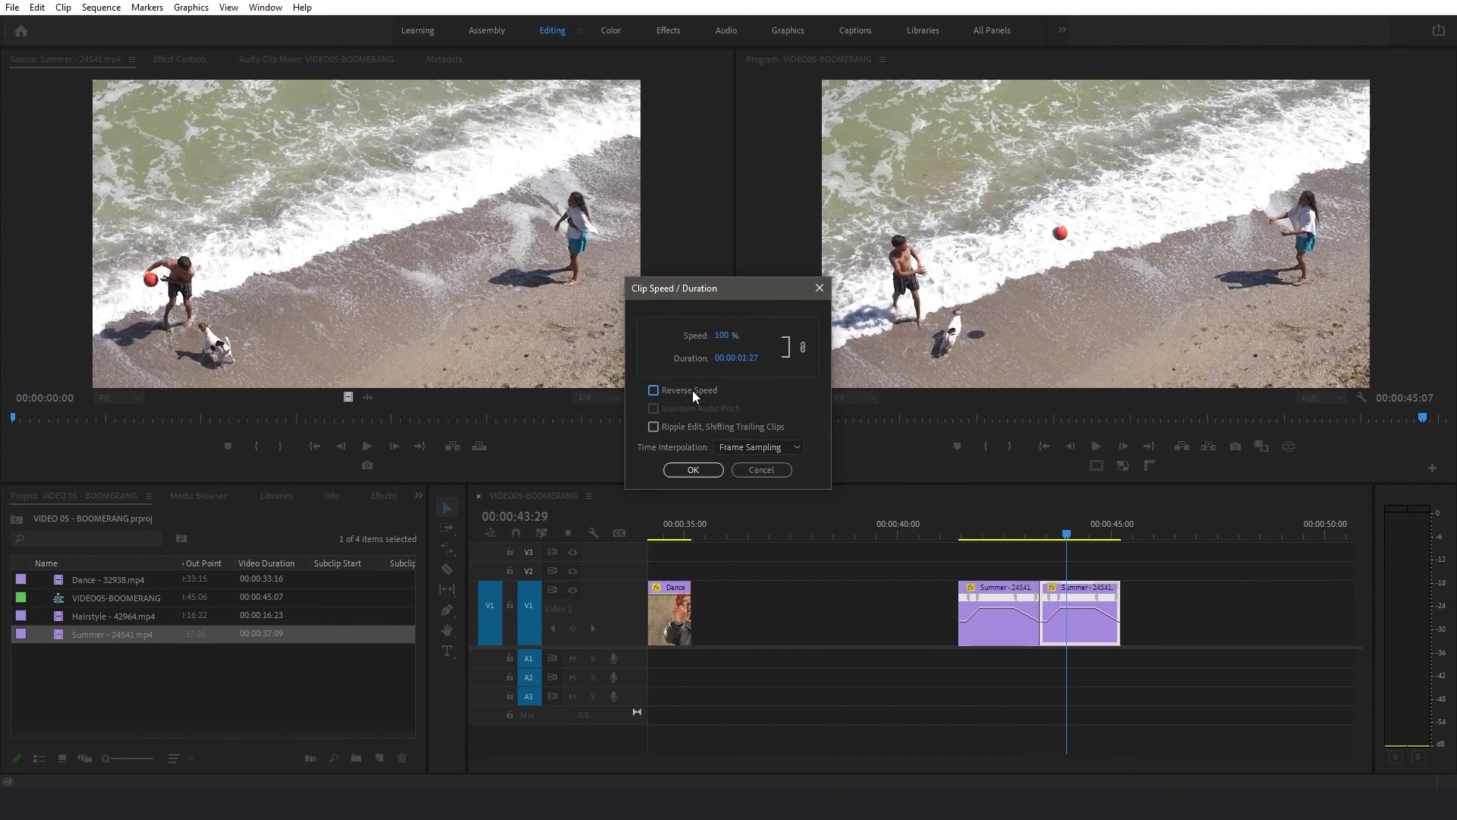
click(693, 469)
Step: Duplicate the forward and reversed Summer pair end to end on V1 until four pairs stand in a row
key(minus)
drag(1100, 680, 971, 581)
drag(993, 630, 1074, 627)
drag(1181, 662, 915, 553)
drag(999, 623, 1160, 621)
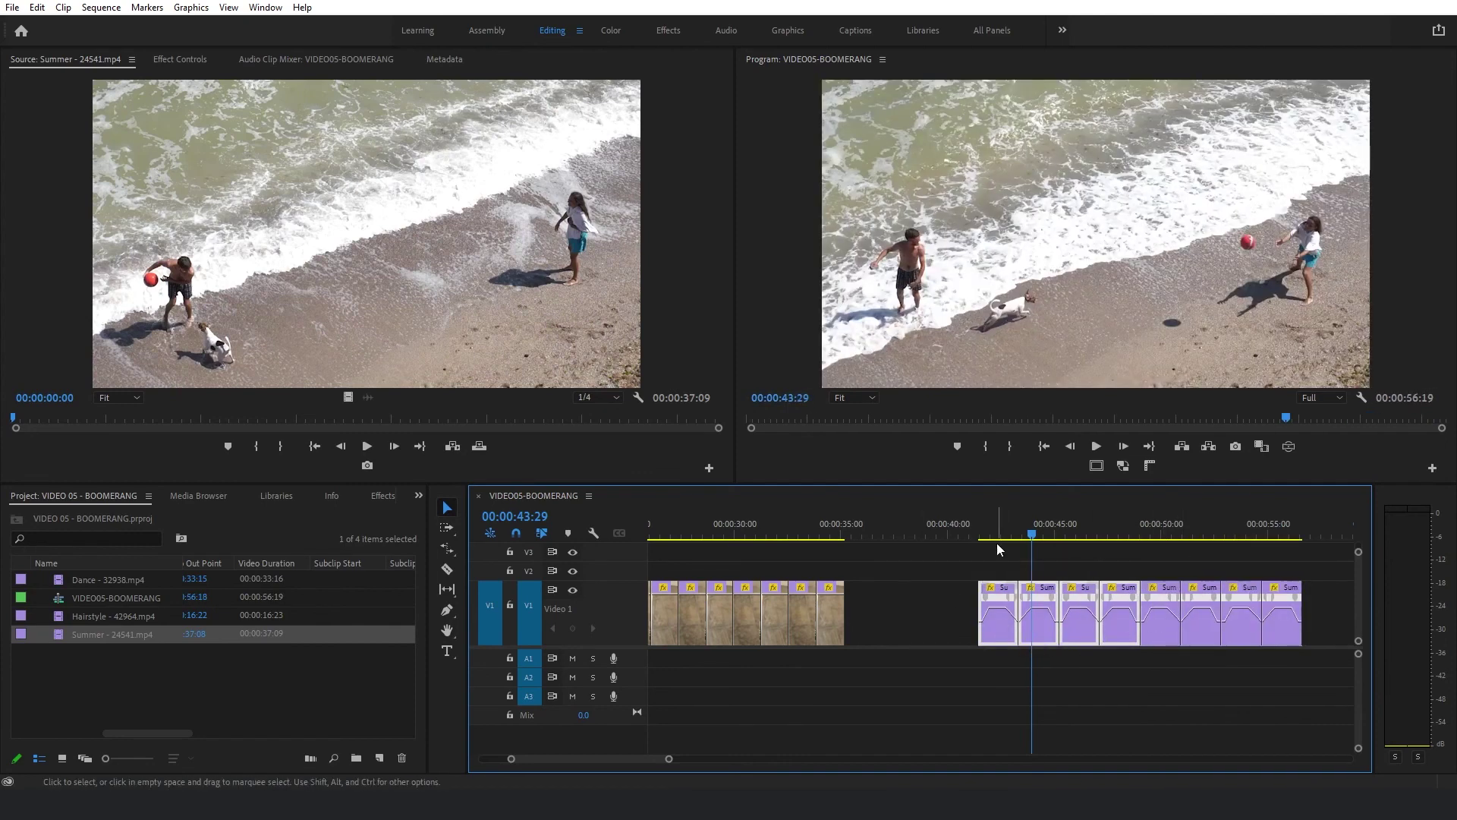
Step: Play the repeated Summer boomerang from 00:00:40:17 to review the result
key(minus)
click(982, 533)
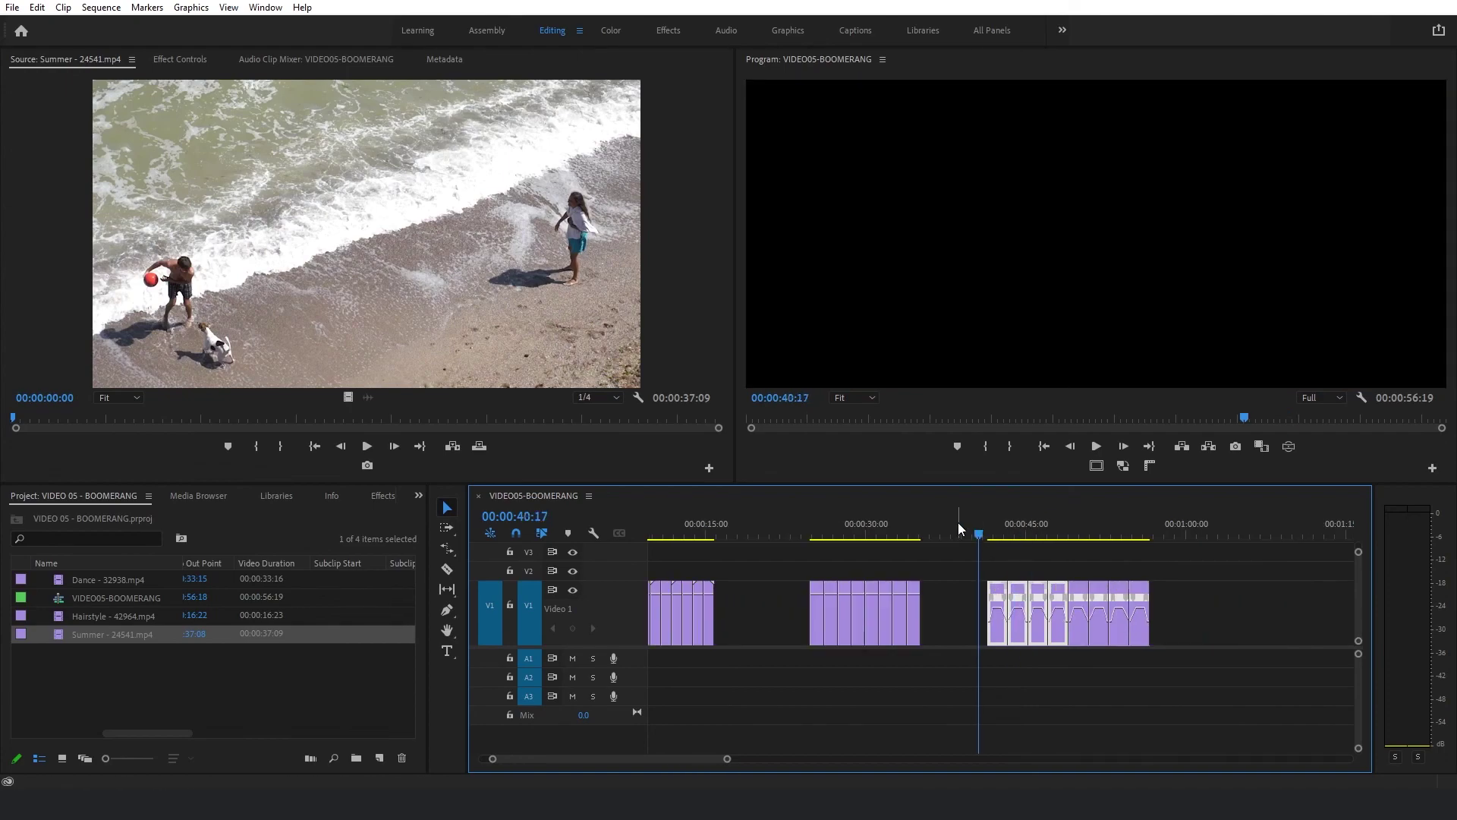
key(space)
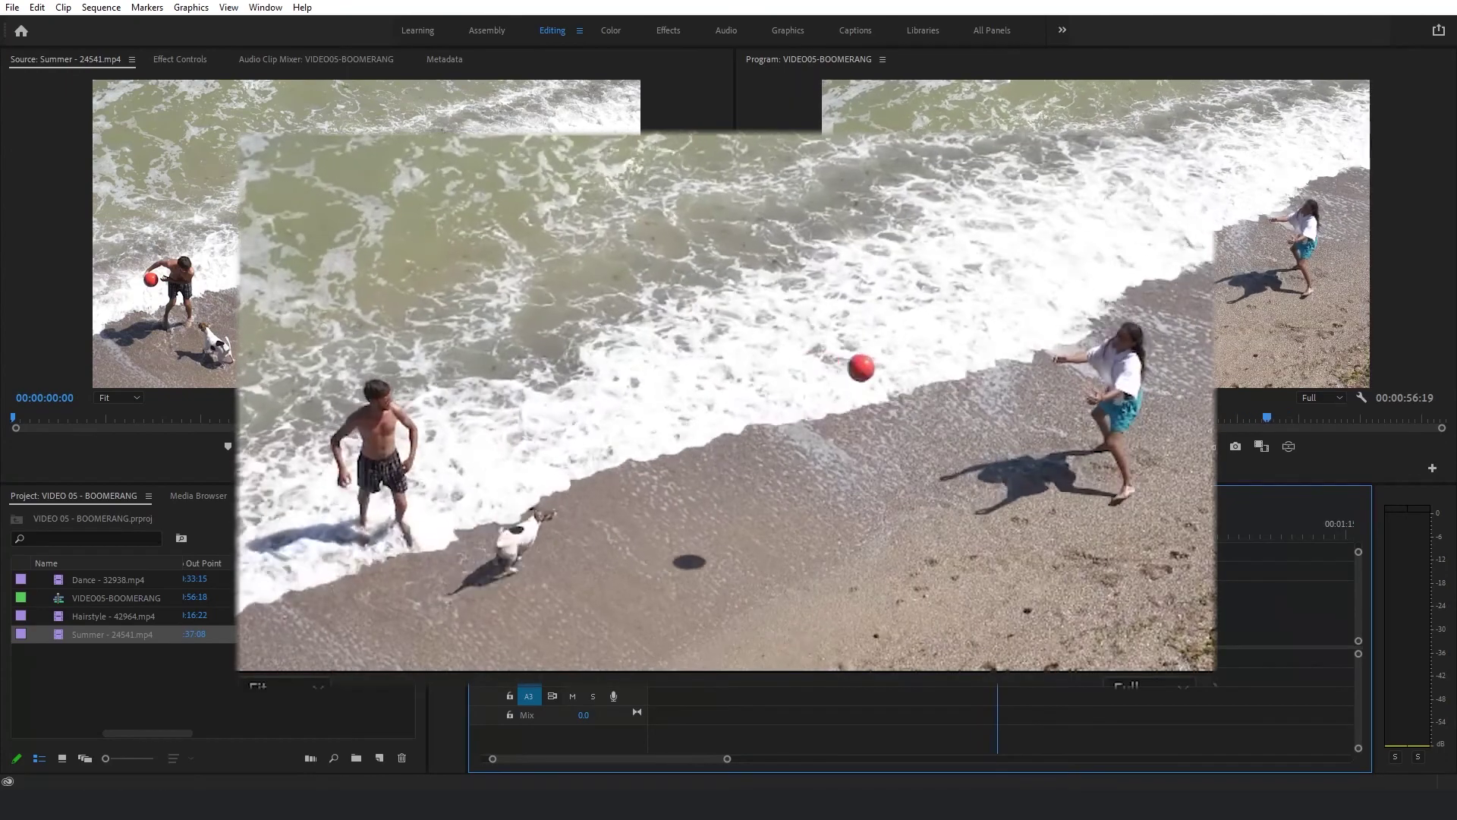